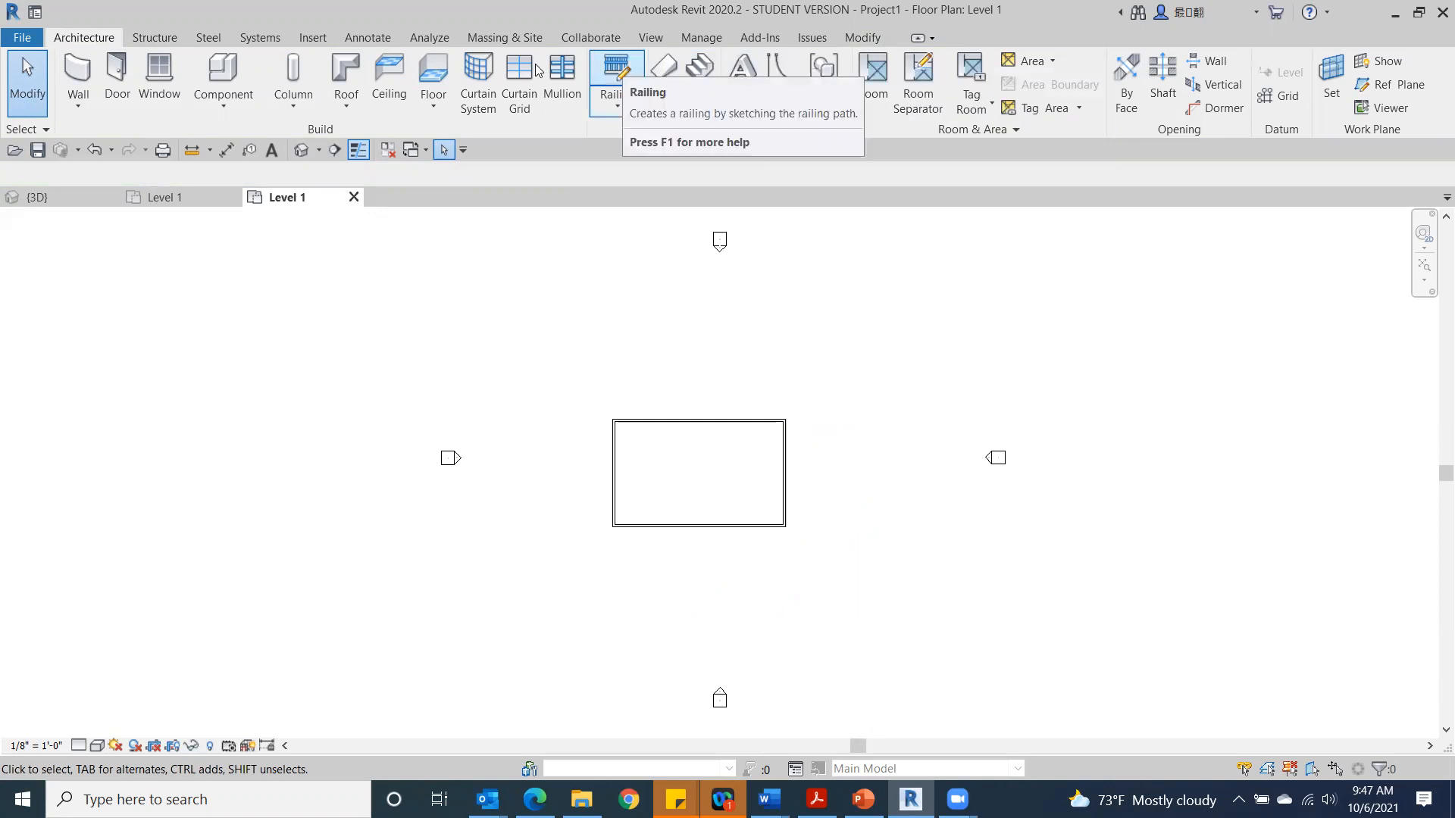
Step: Paint the interior face of the north wall in the floor plan with the Parking Stripe material
click(866, 40)
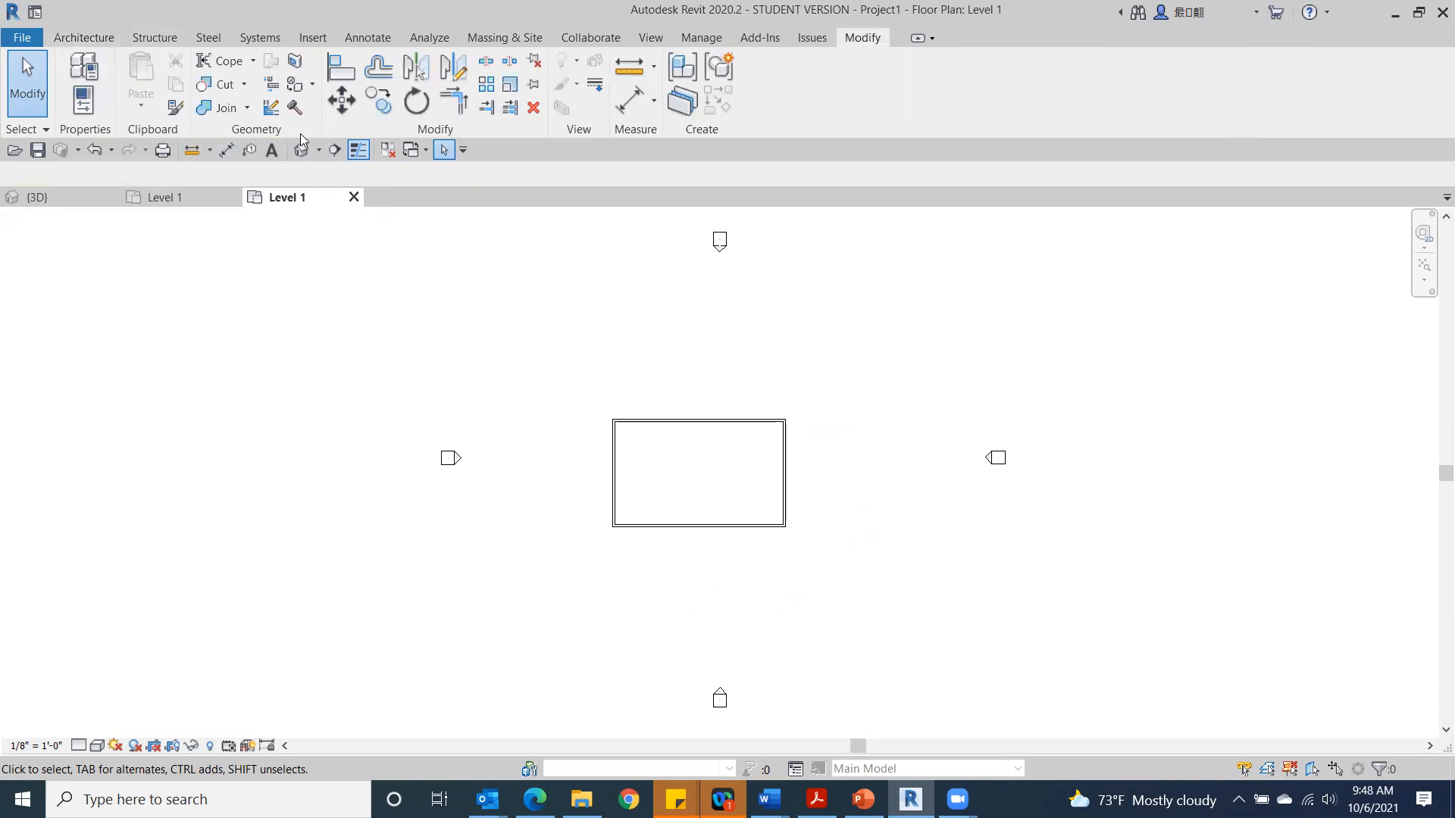
click(312, 85)
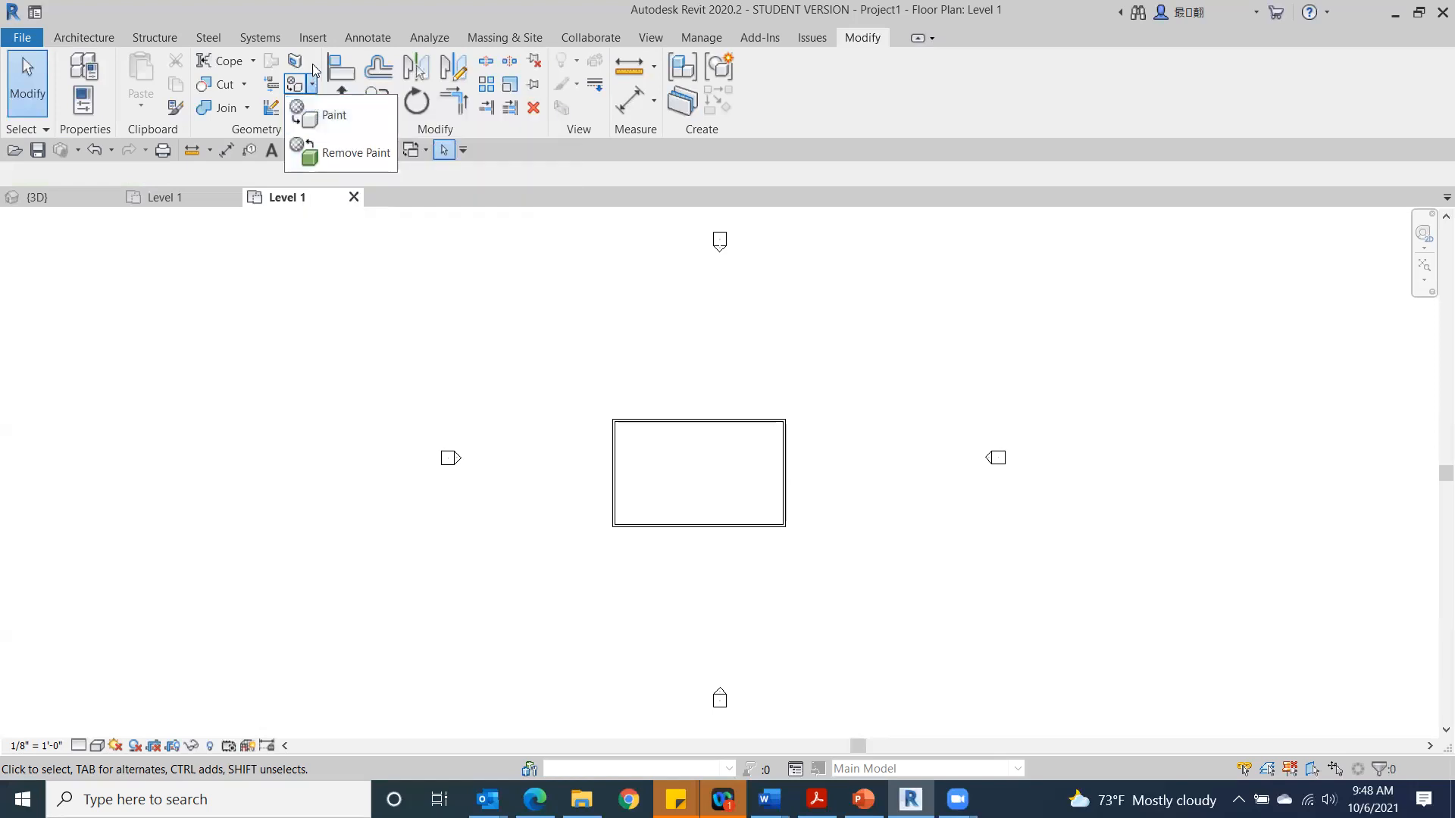
click(311, 114)
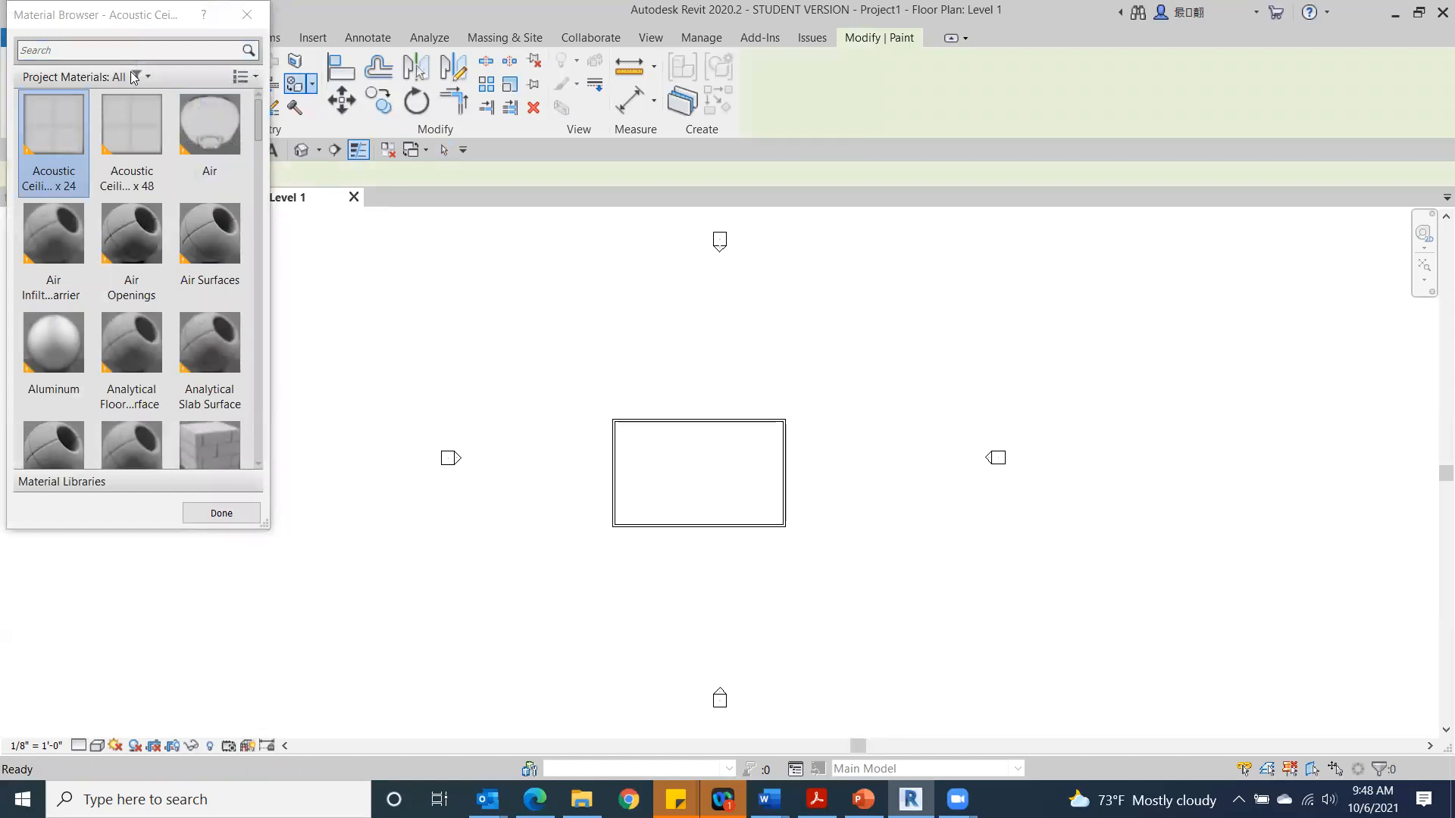
drag(256, 114, 265, 323)
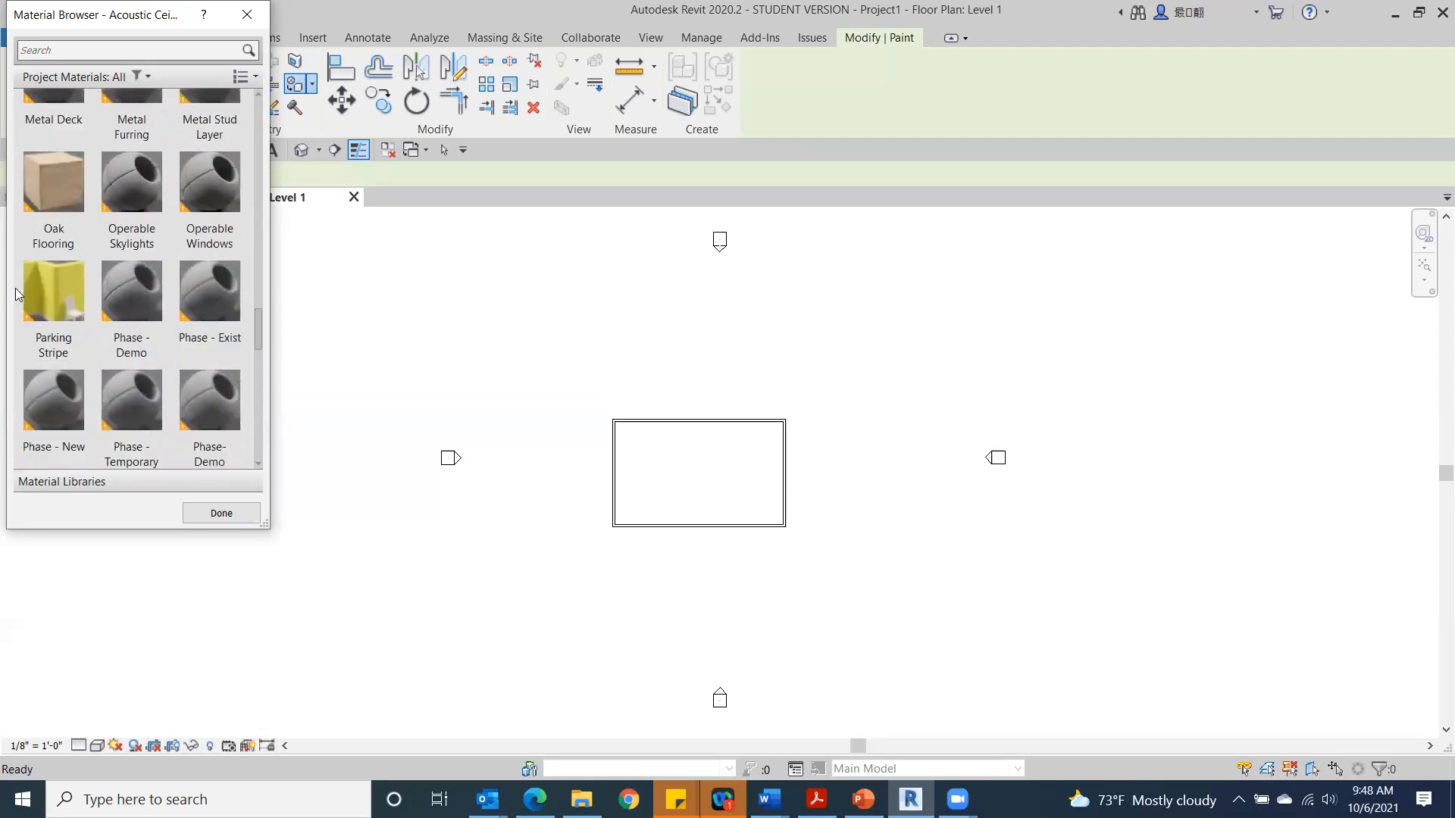
click(52, 289)
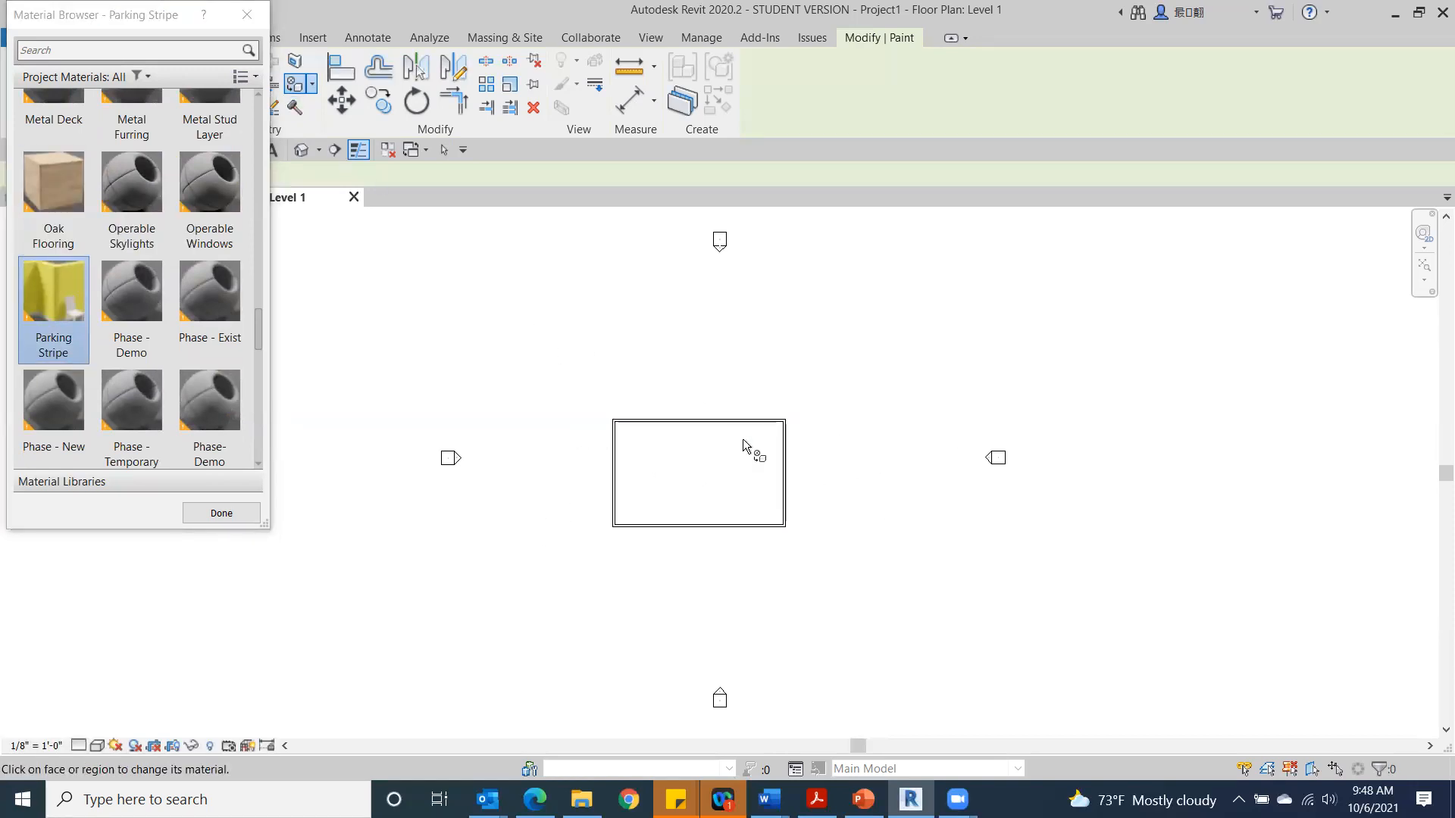
scroll(743, 429, up, 4)
scroll(742, 426, up, 3)
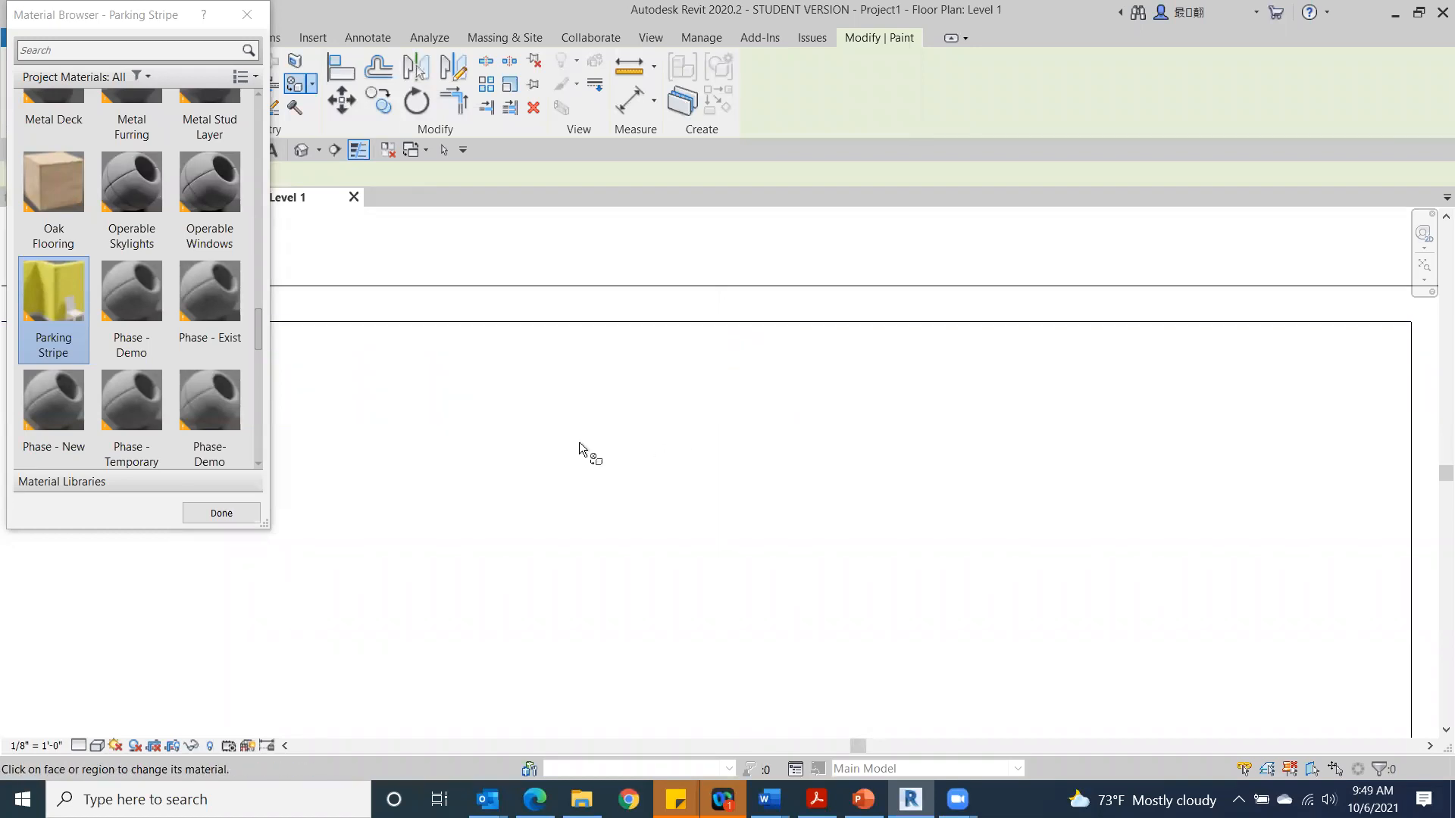
click(221, 513)
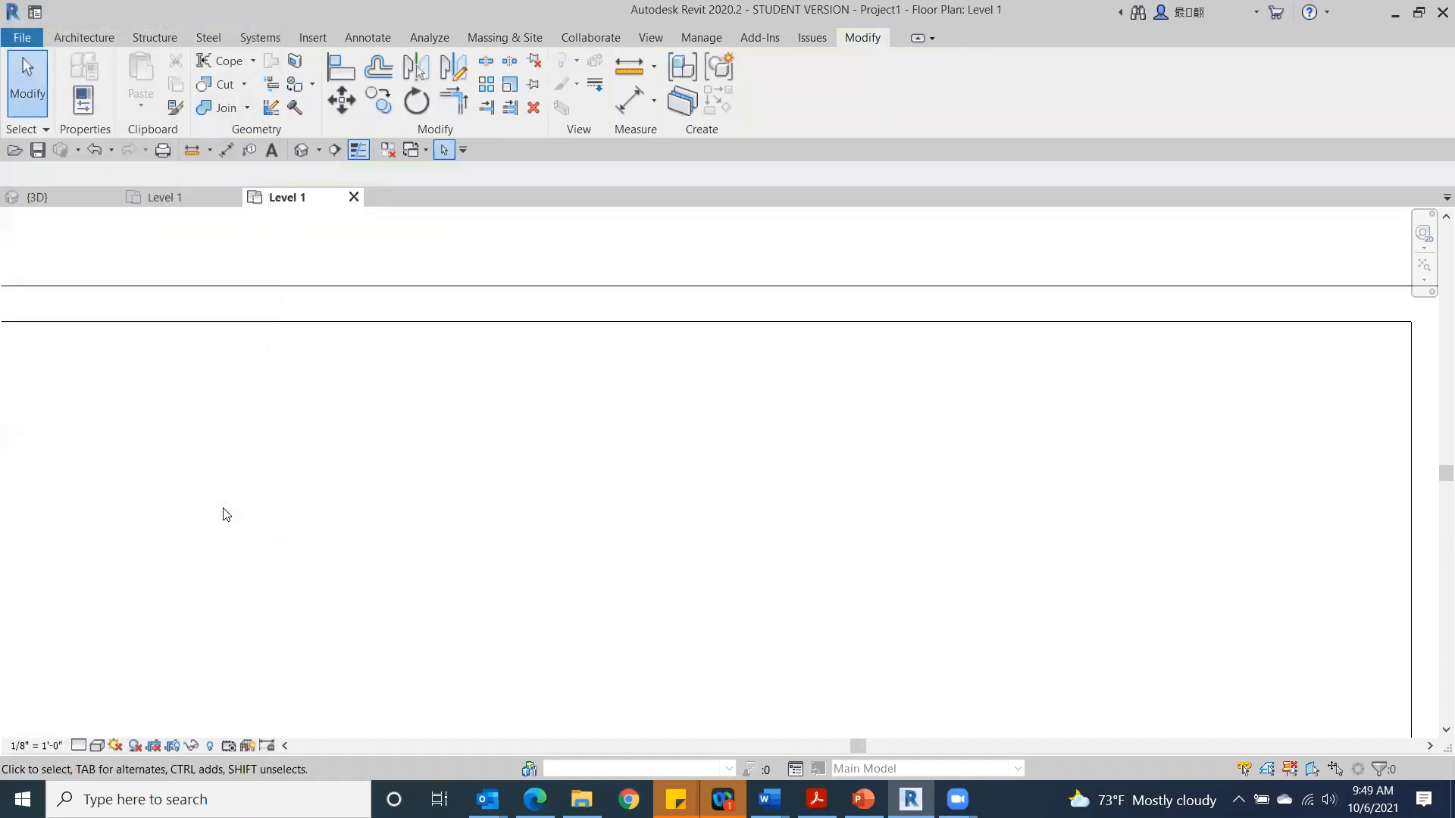
scroll(741, 477, down, 5)
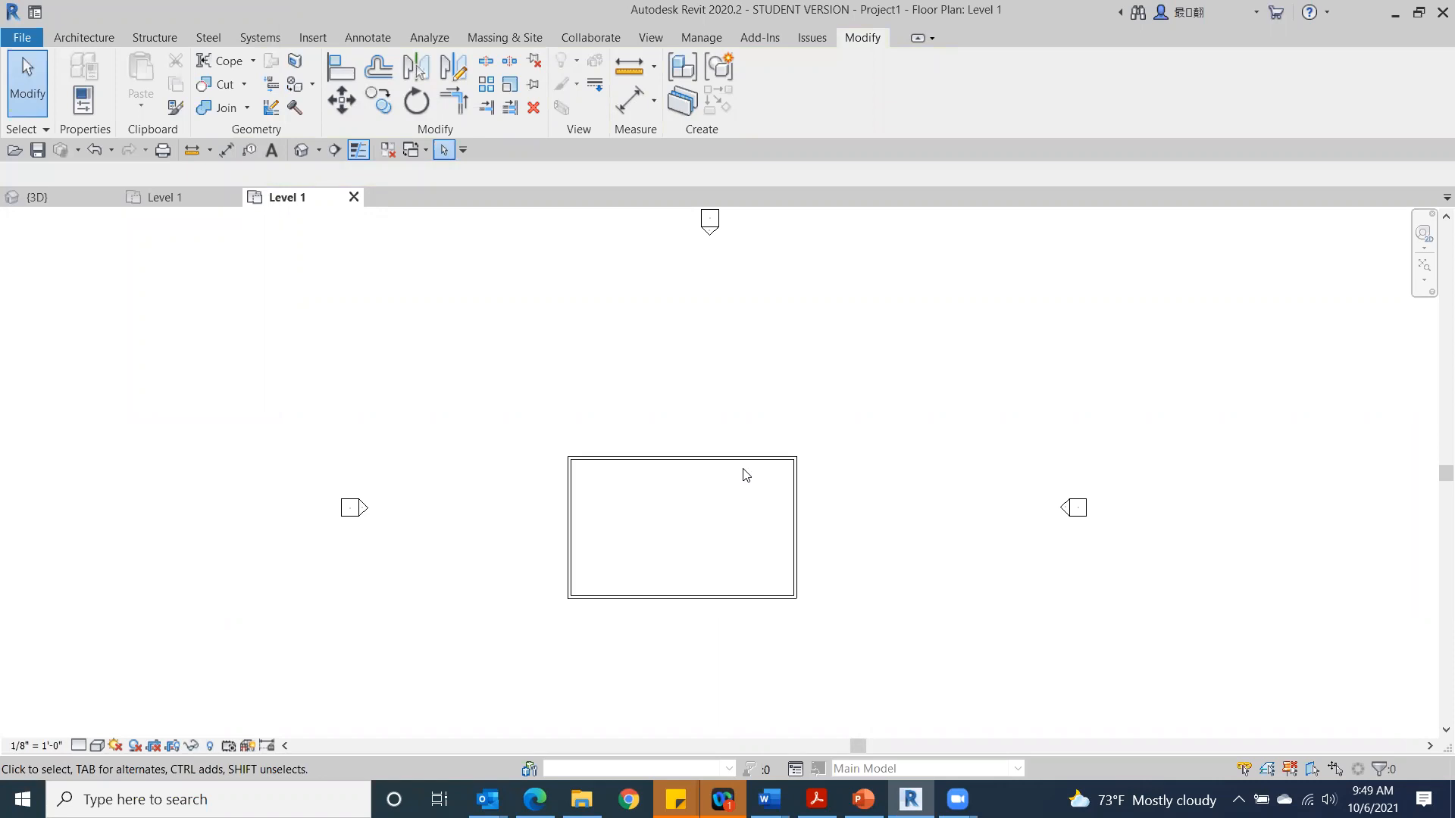
Step: Open the default 3D view and set its visual style to Consistent Colors
click(299, 155)
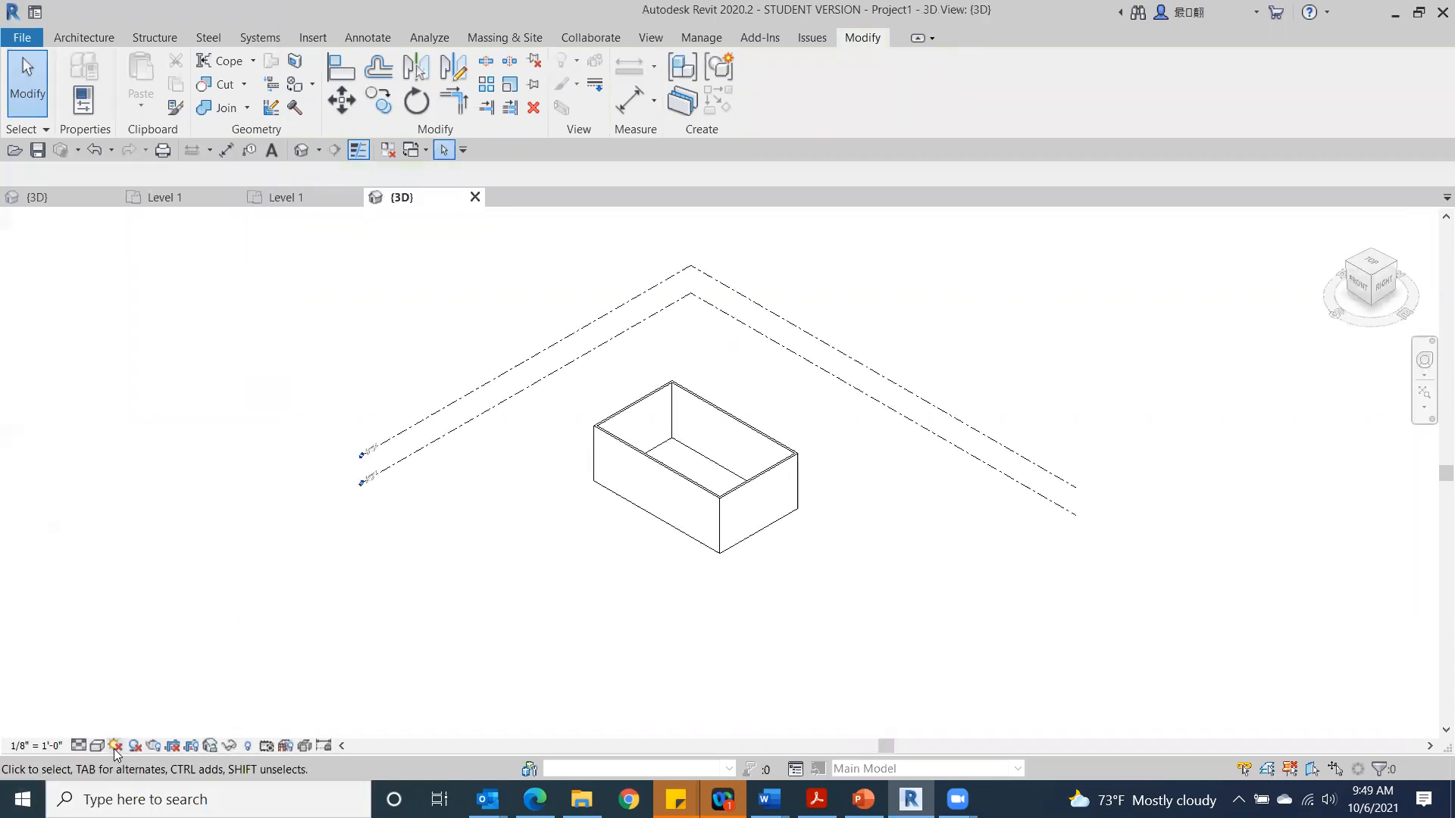
click(230, 746)
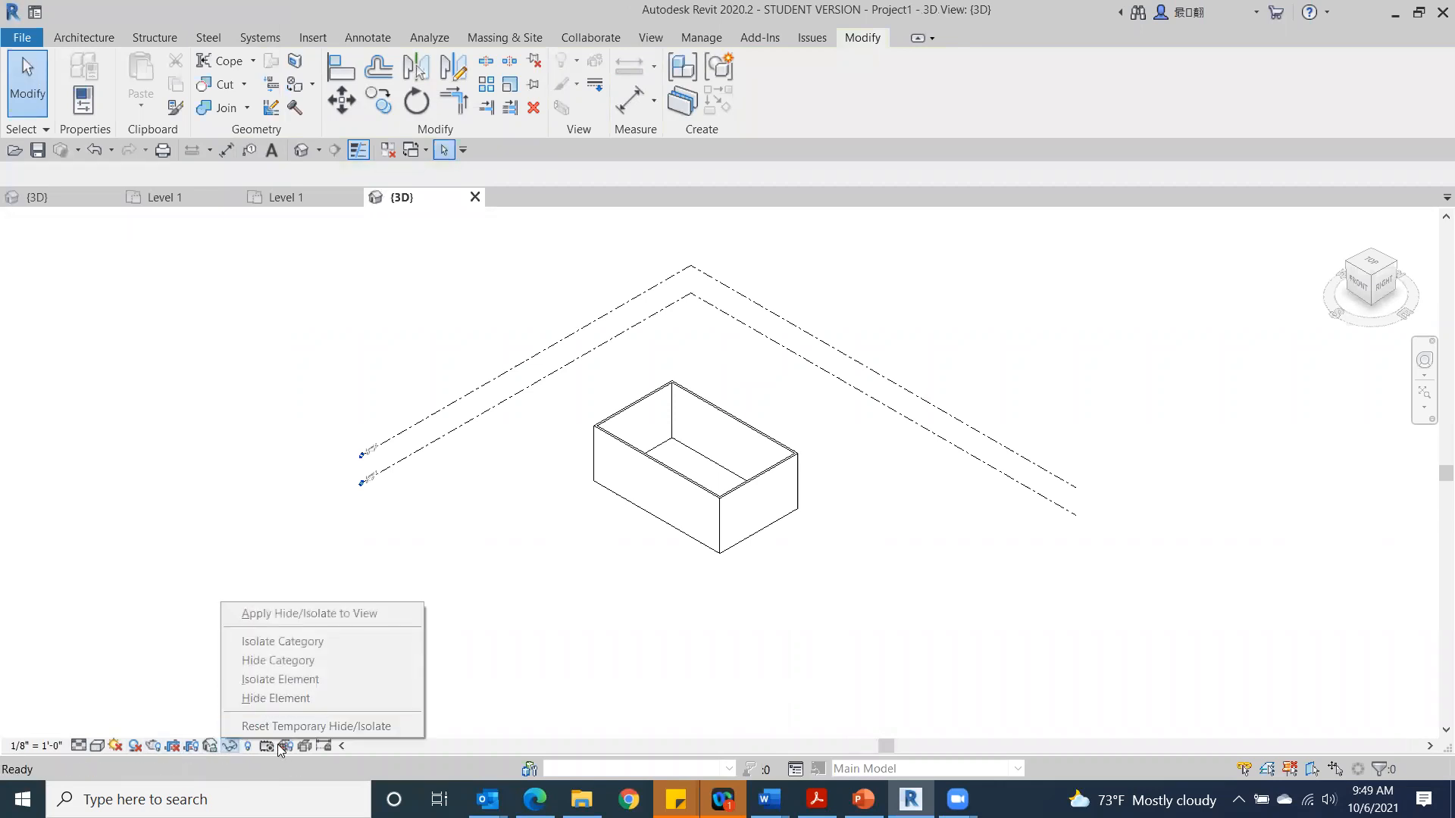
click(98, 746)
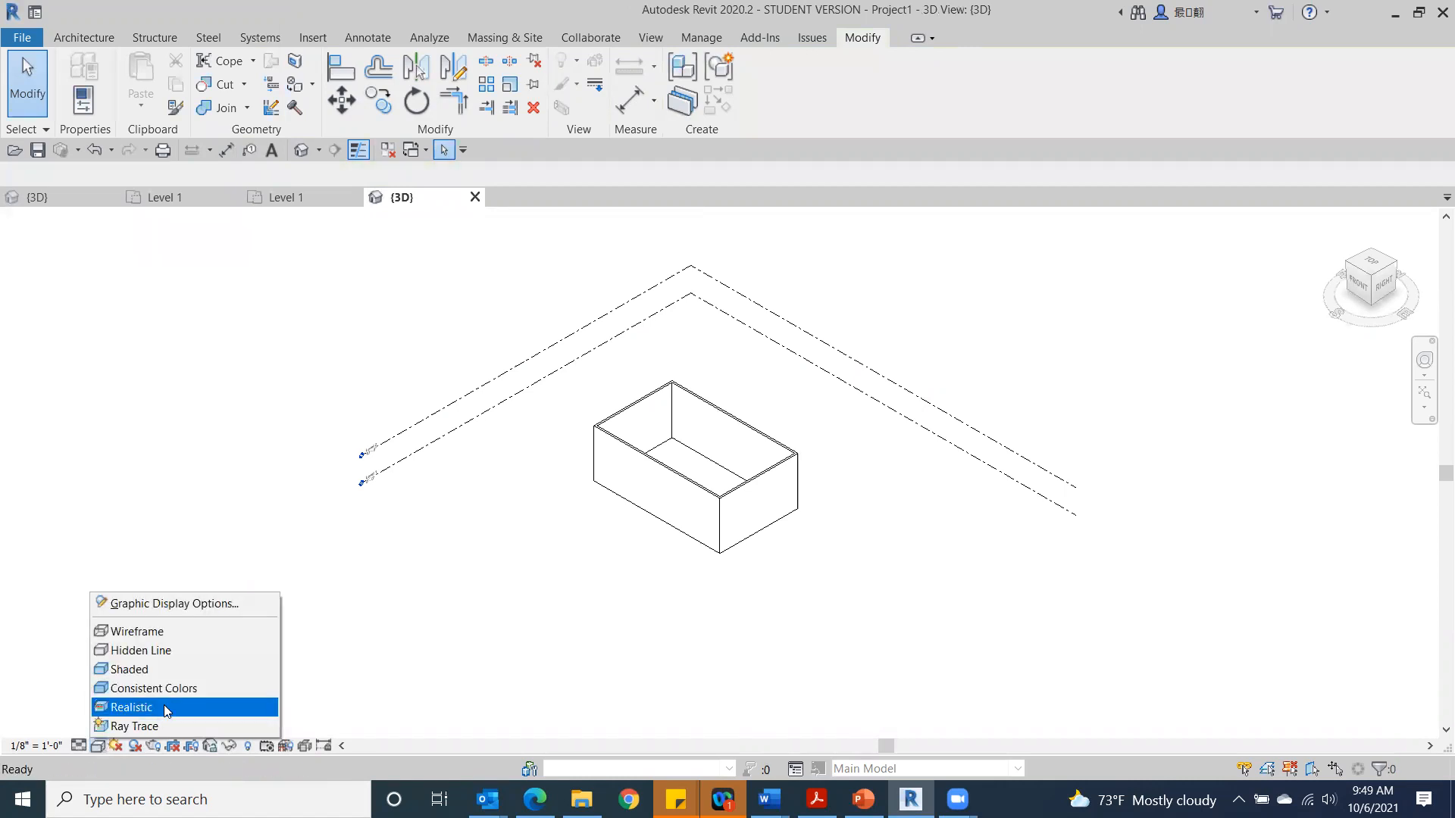
click(173, 688)
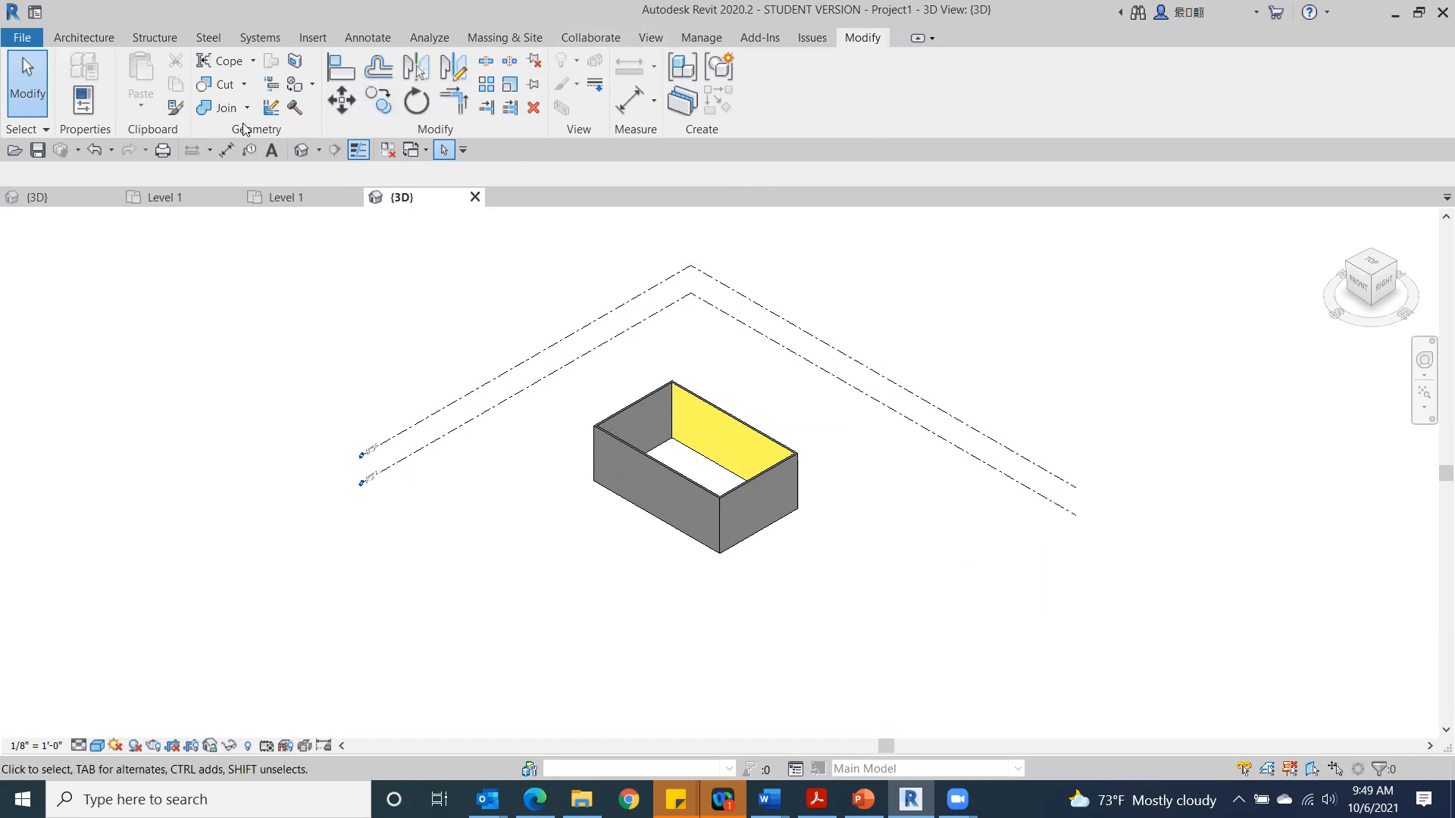
Step: Remove the yellow paint from the interior face of the north wall in the 3D view
click(311, 84)
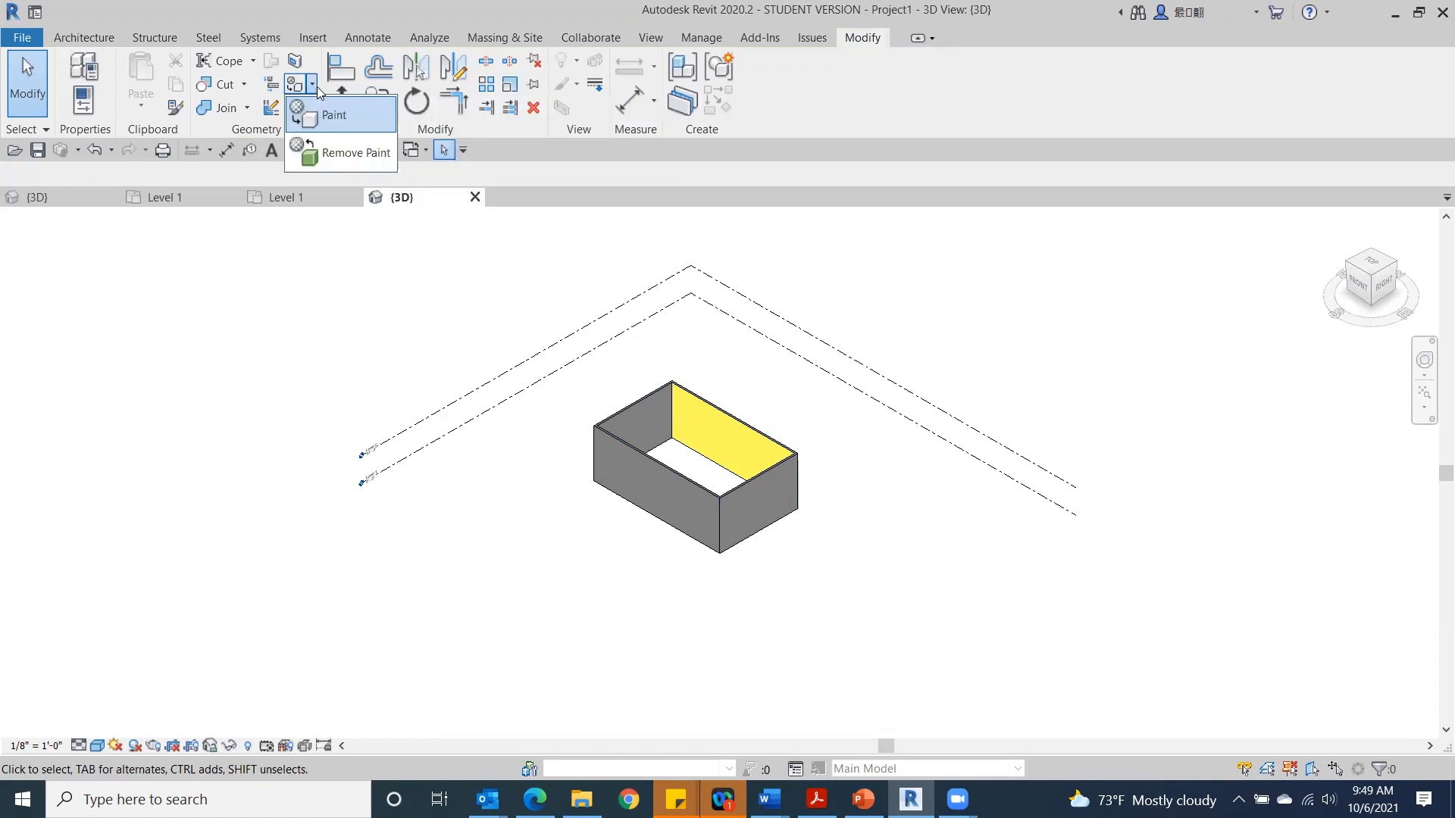
click(317, 155)
click(695, 418)
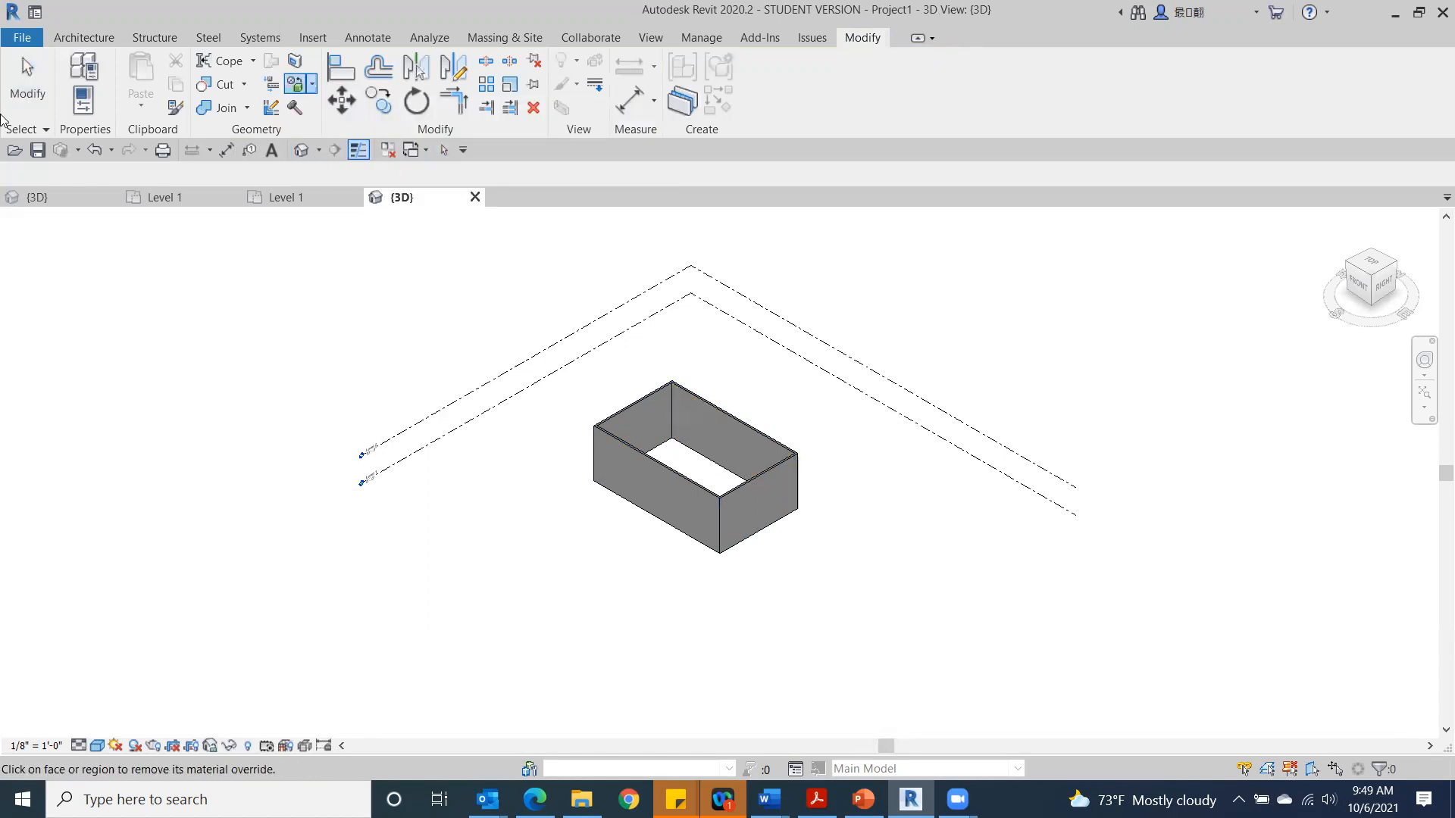
click(28, 85)
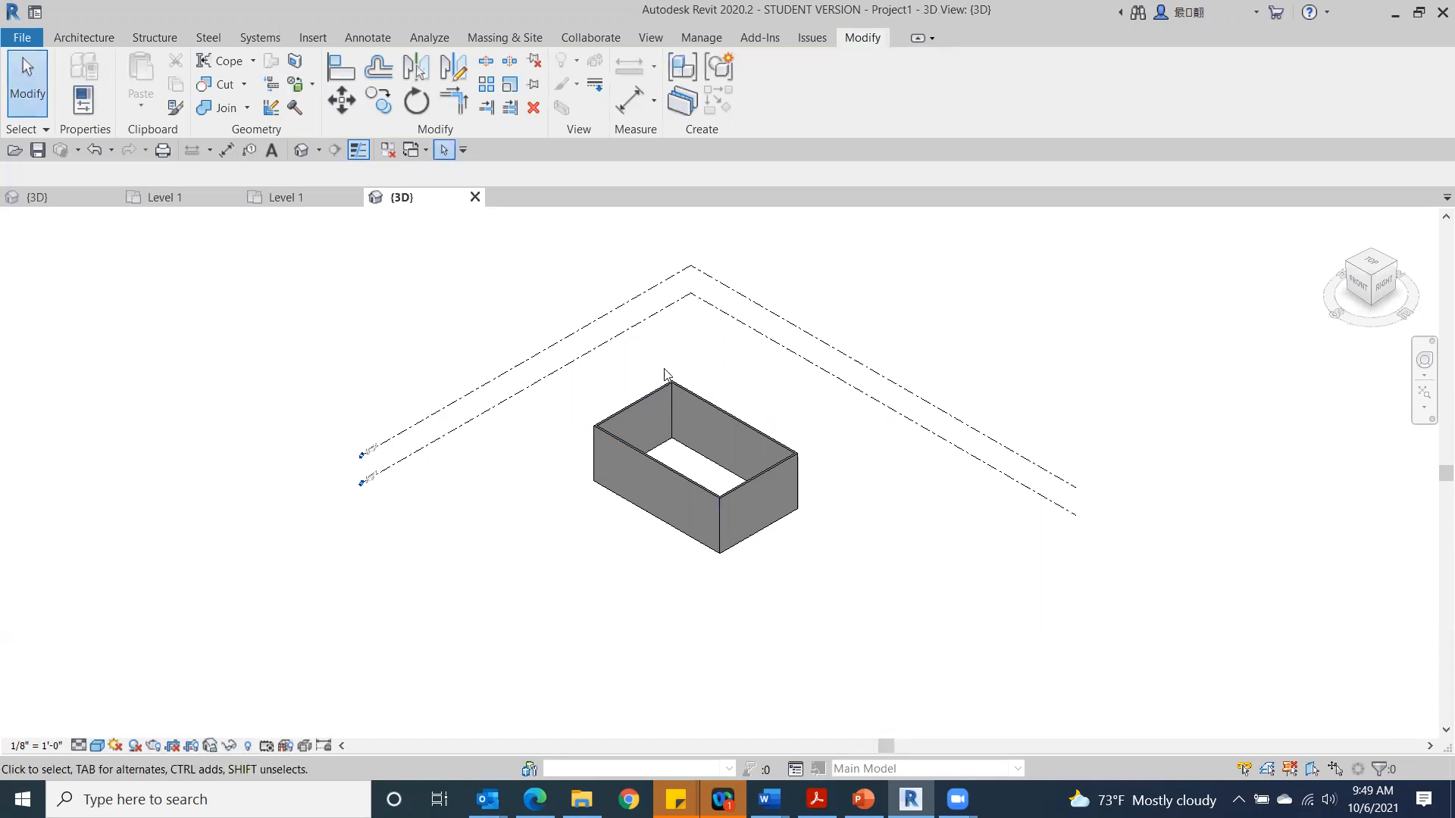
Step: Draw a 20' high dividing wall in top view from the north wall's midpoint straight down to the south wall
click(1380, 267)
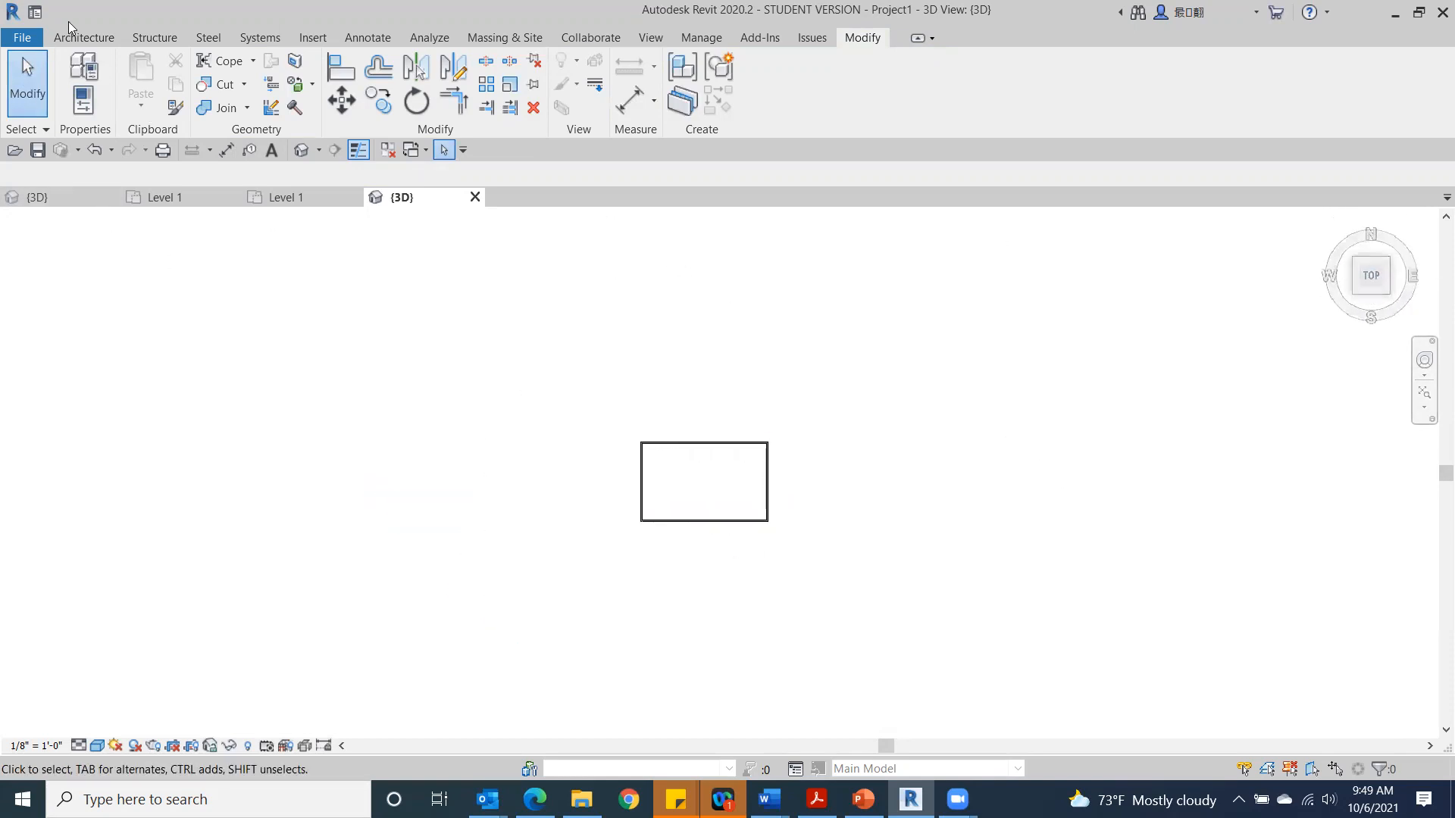
click(69, 38)
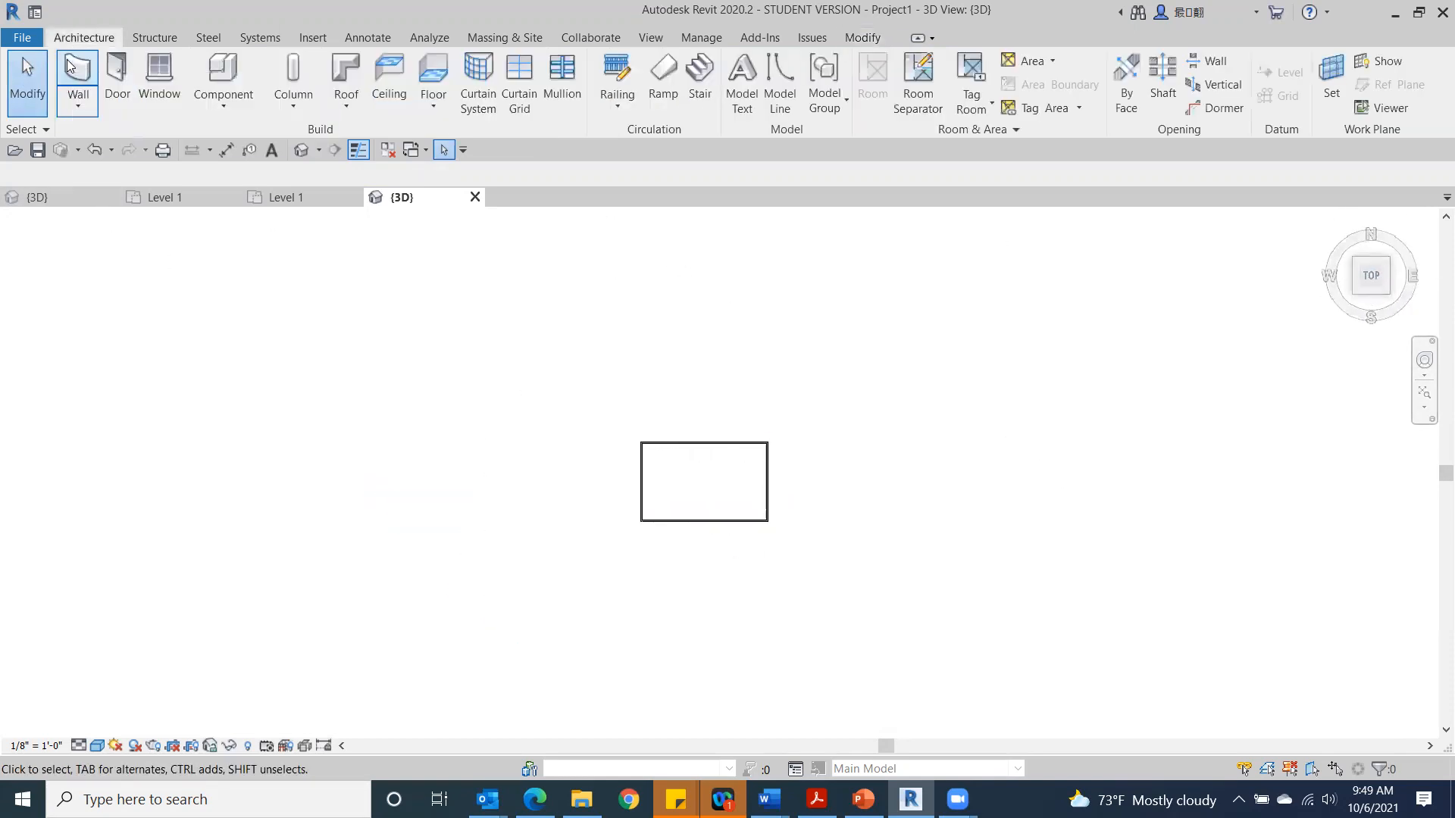
click(69, 66)
scroll(712, 448, up, 5)
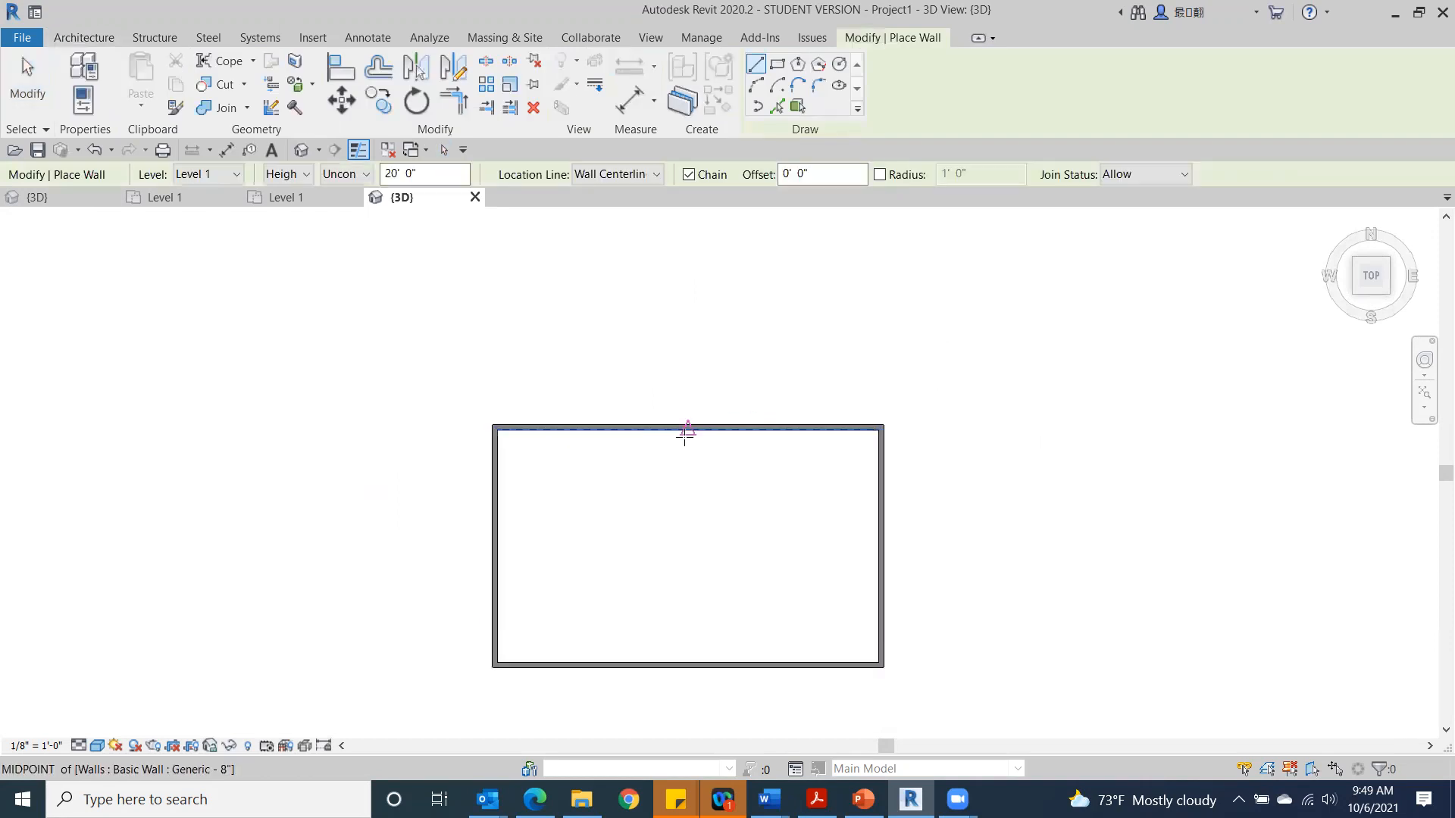
click(685, 428)
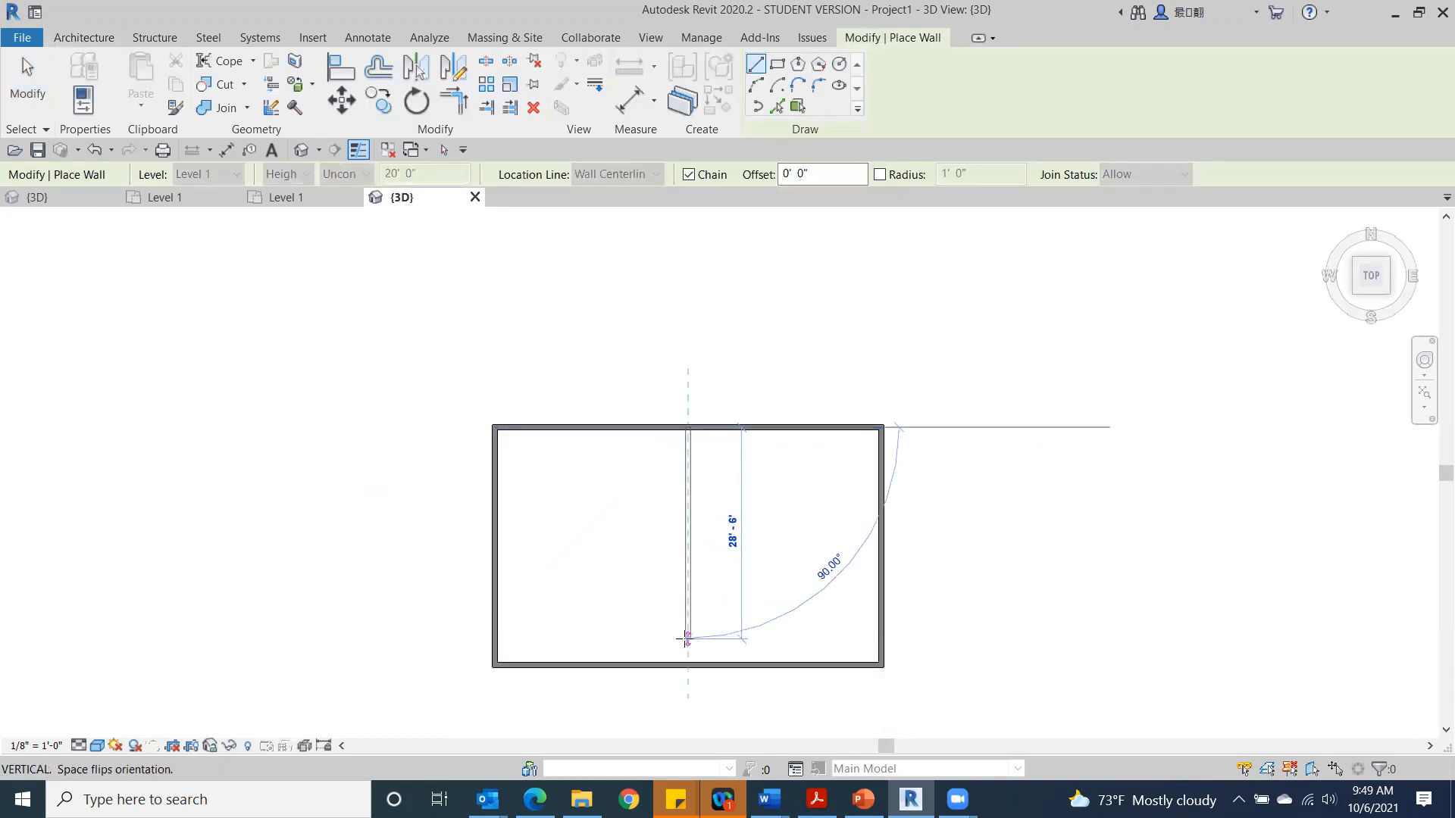
click(687, 664)
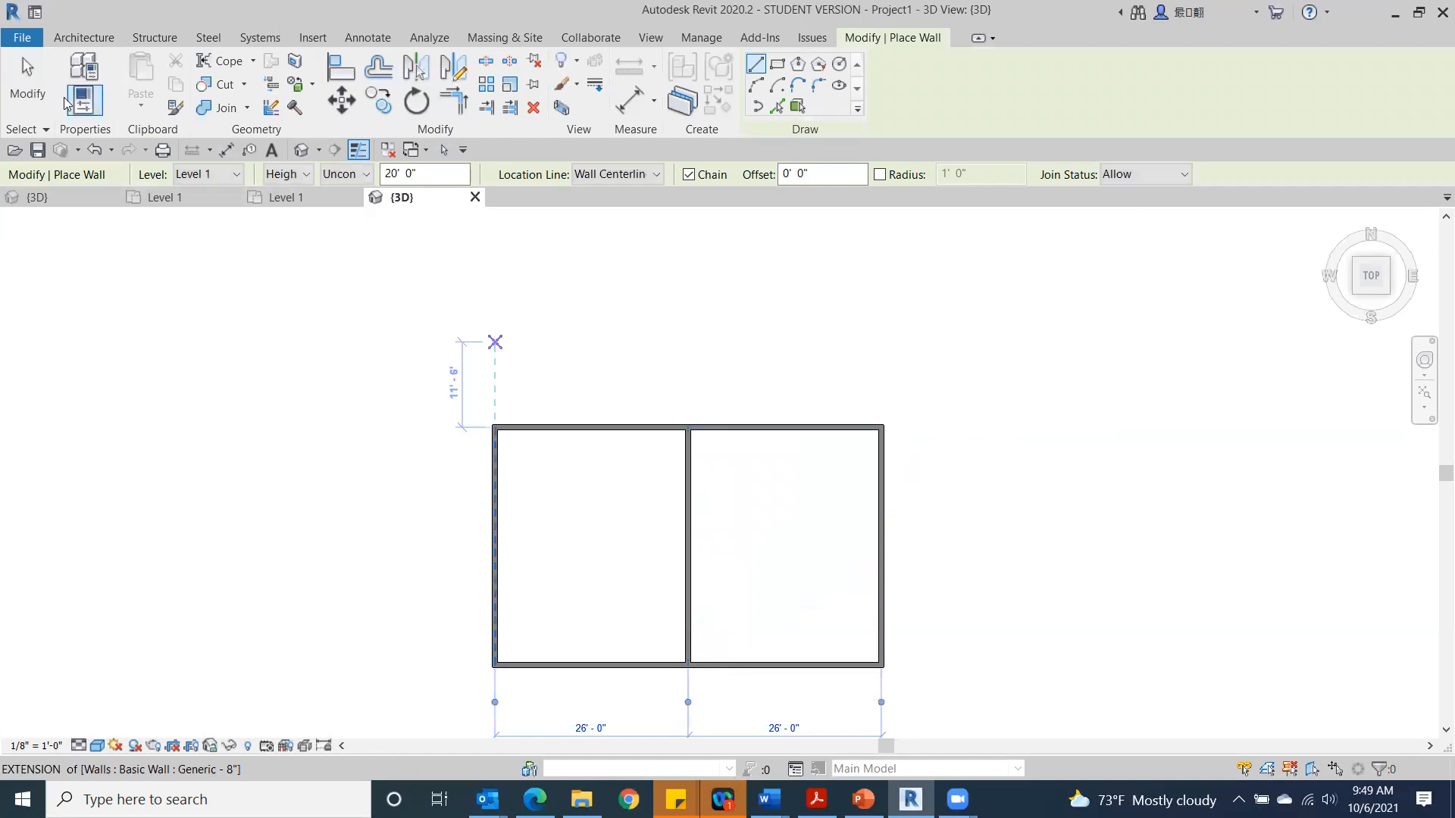
click(39, 100)
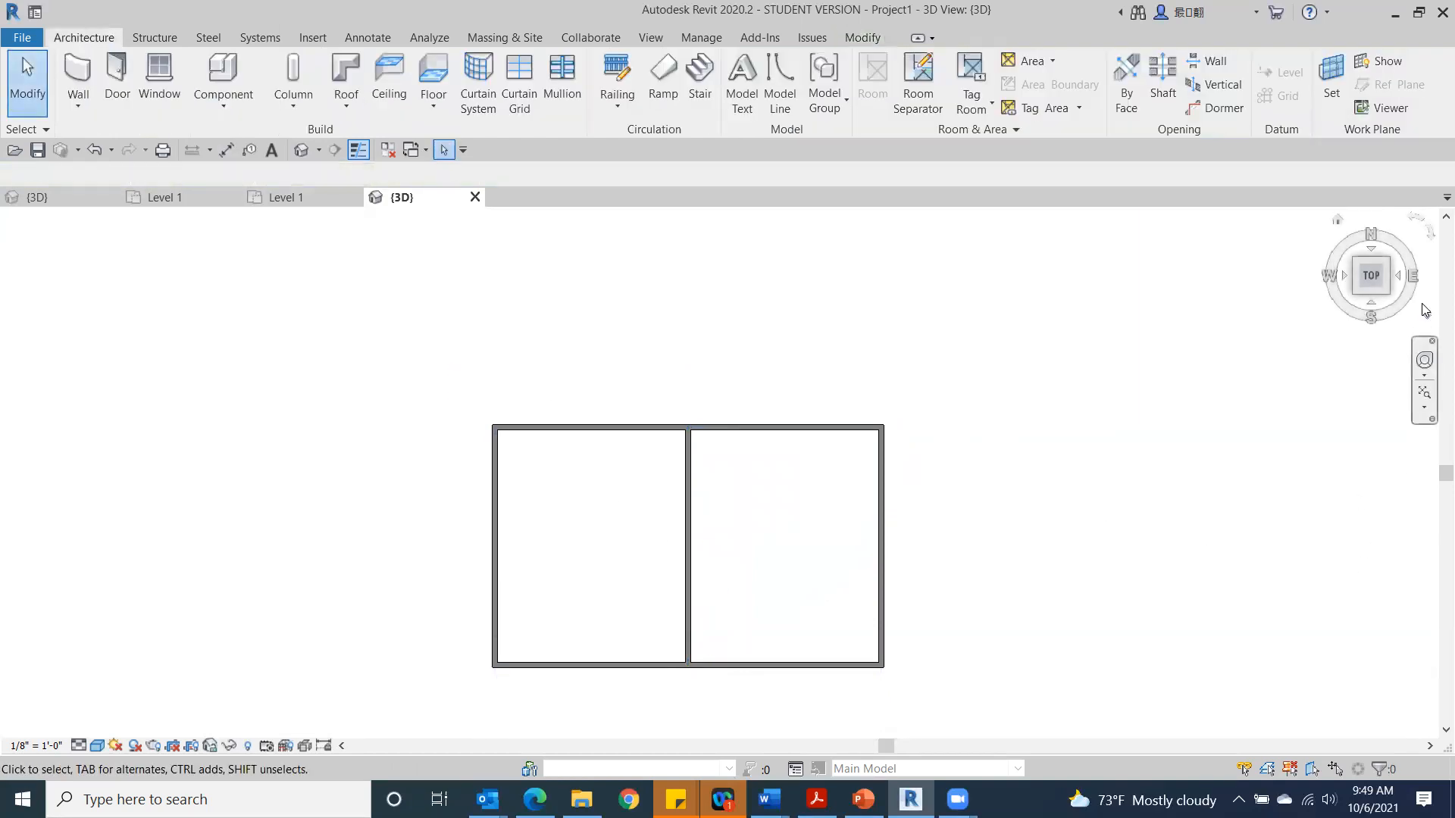
Step: Paint the north wall's interior face with Parking Stripe in an angled 3D view, and undo that paint
drag(1384, 295, 1301, 304)
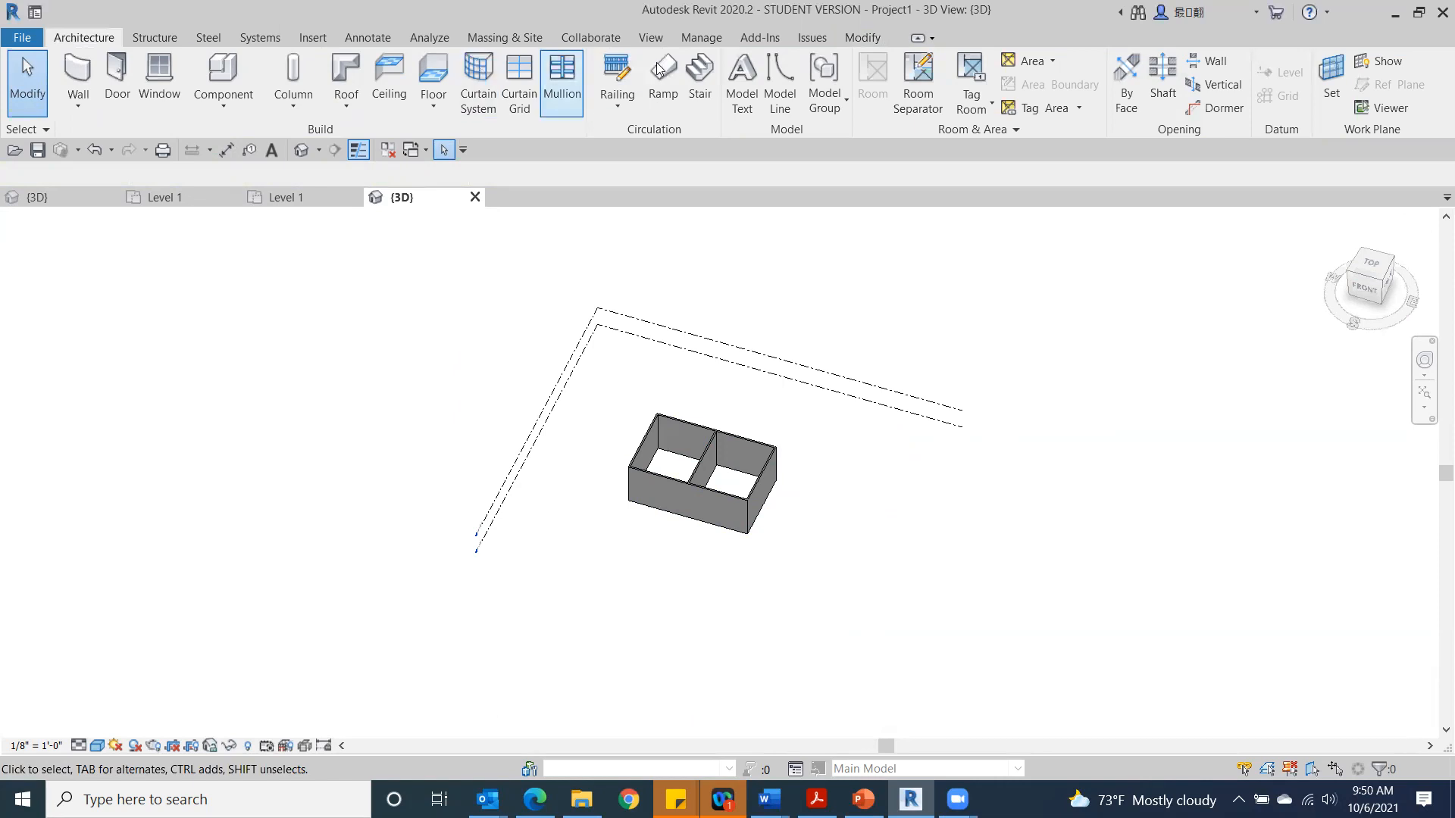
click(865, 37)
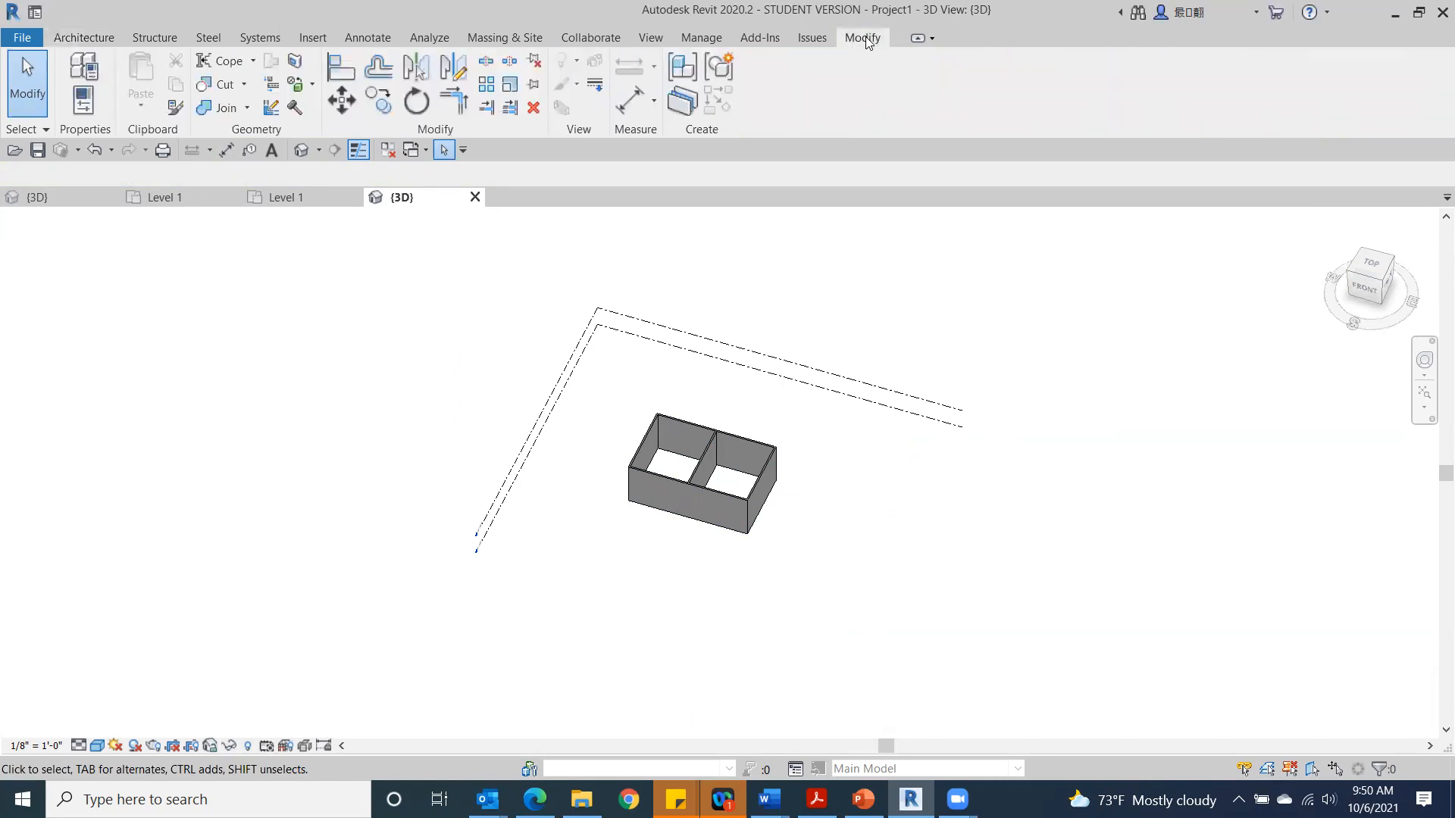
click(312, 84)
click(353, 152)
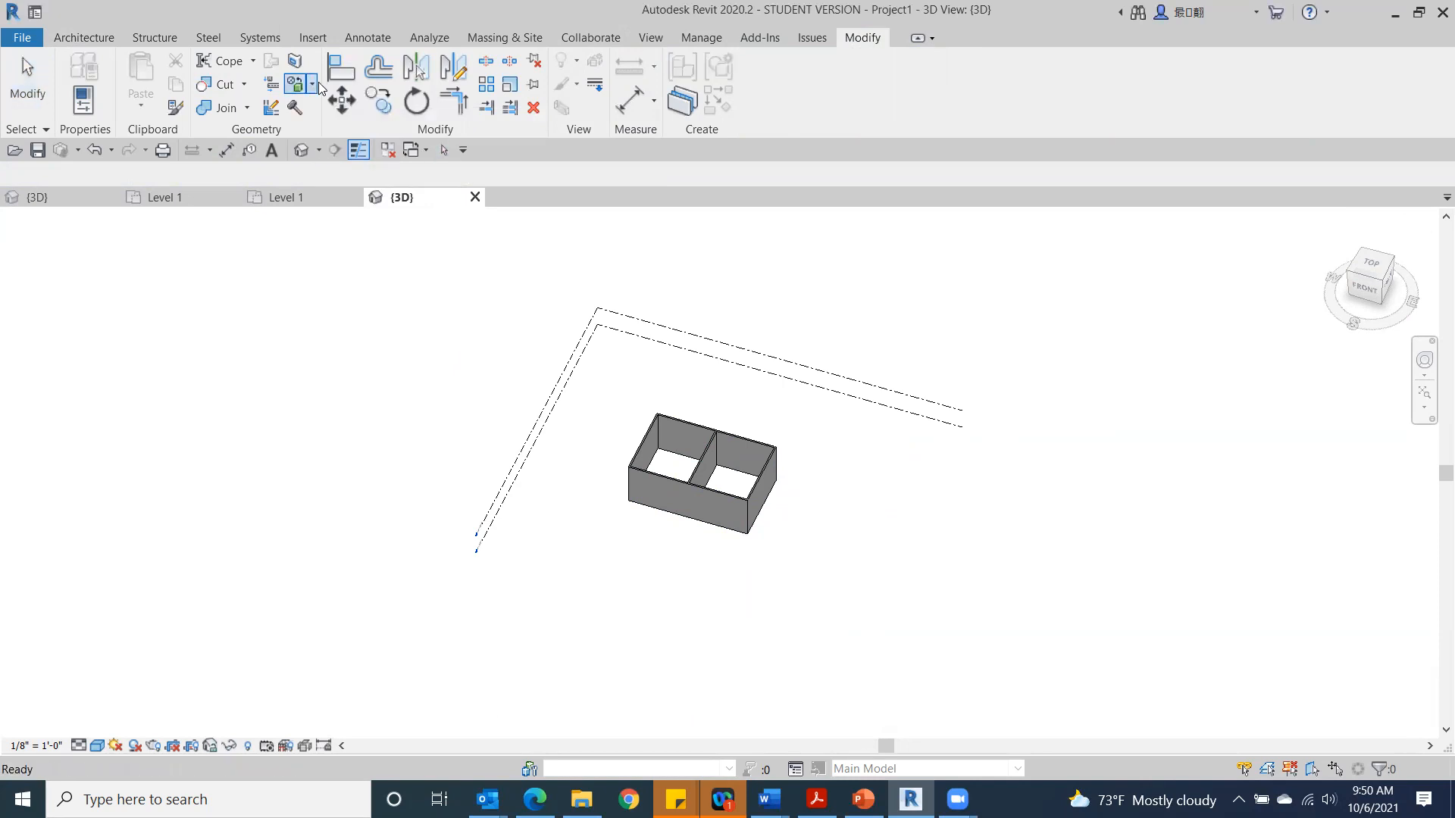
click(312, 86)
click(326, 114)
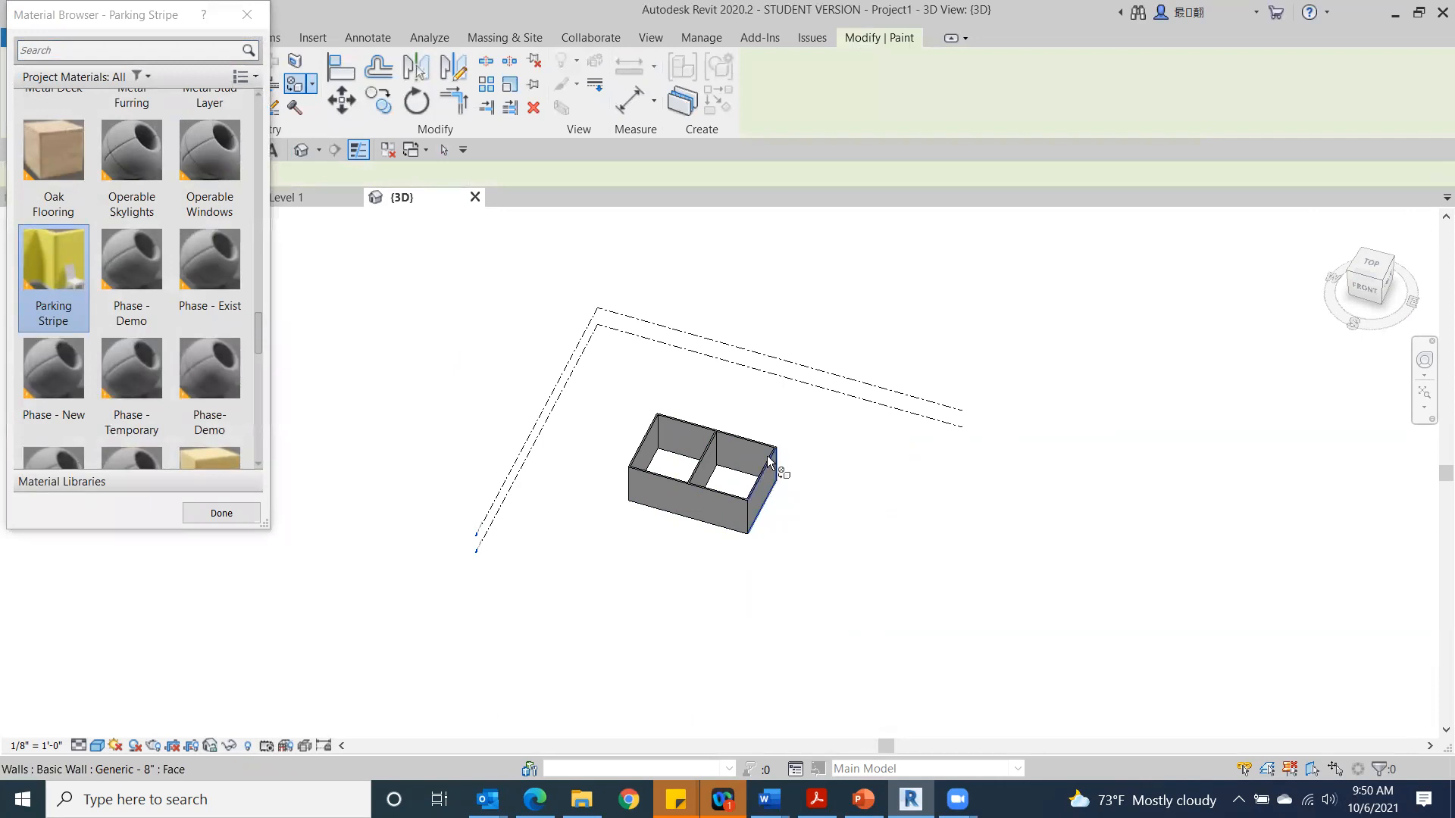
click(745, 454)
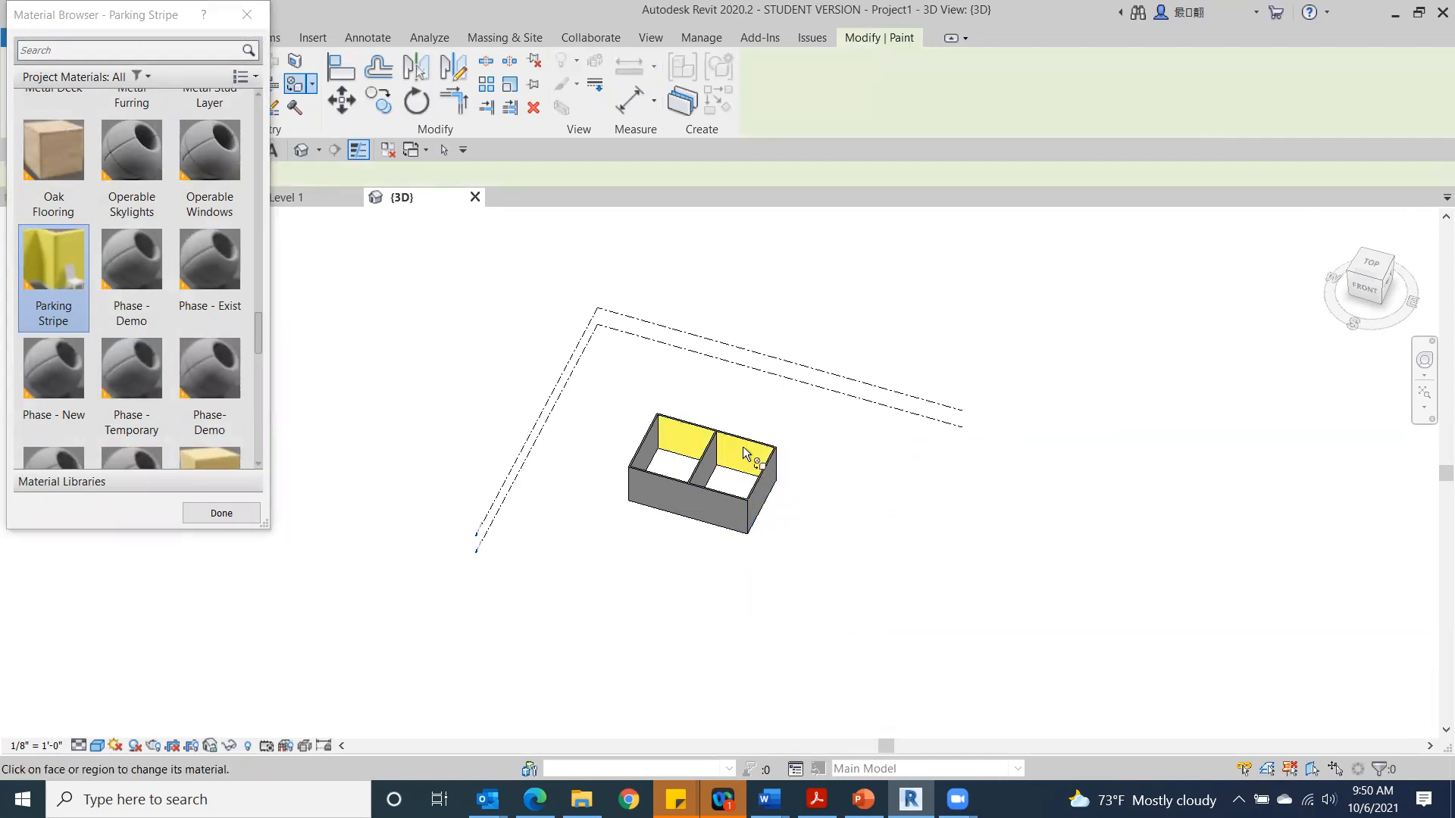
click(221, 514)
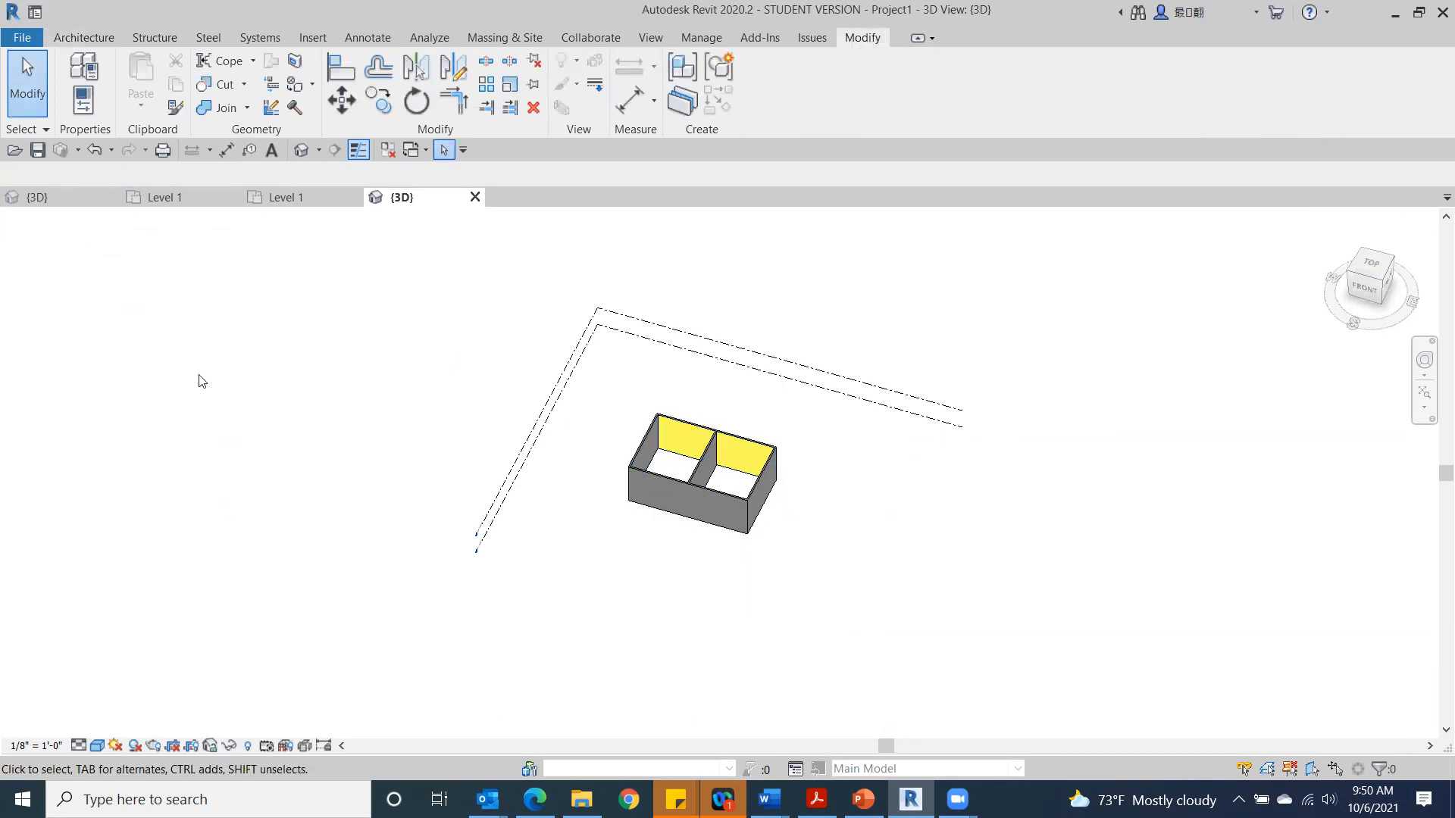
click(93, 150)
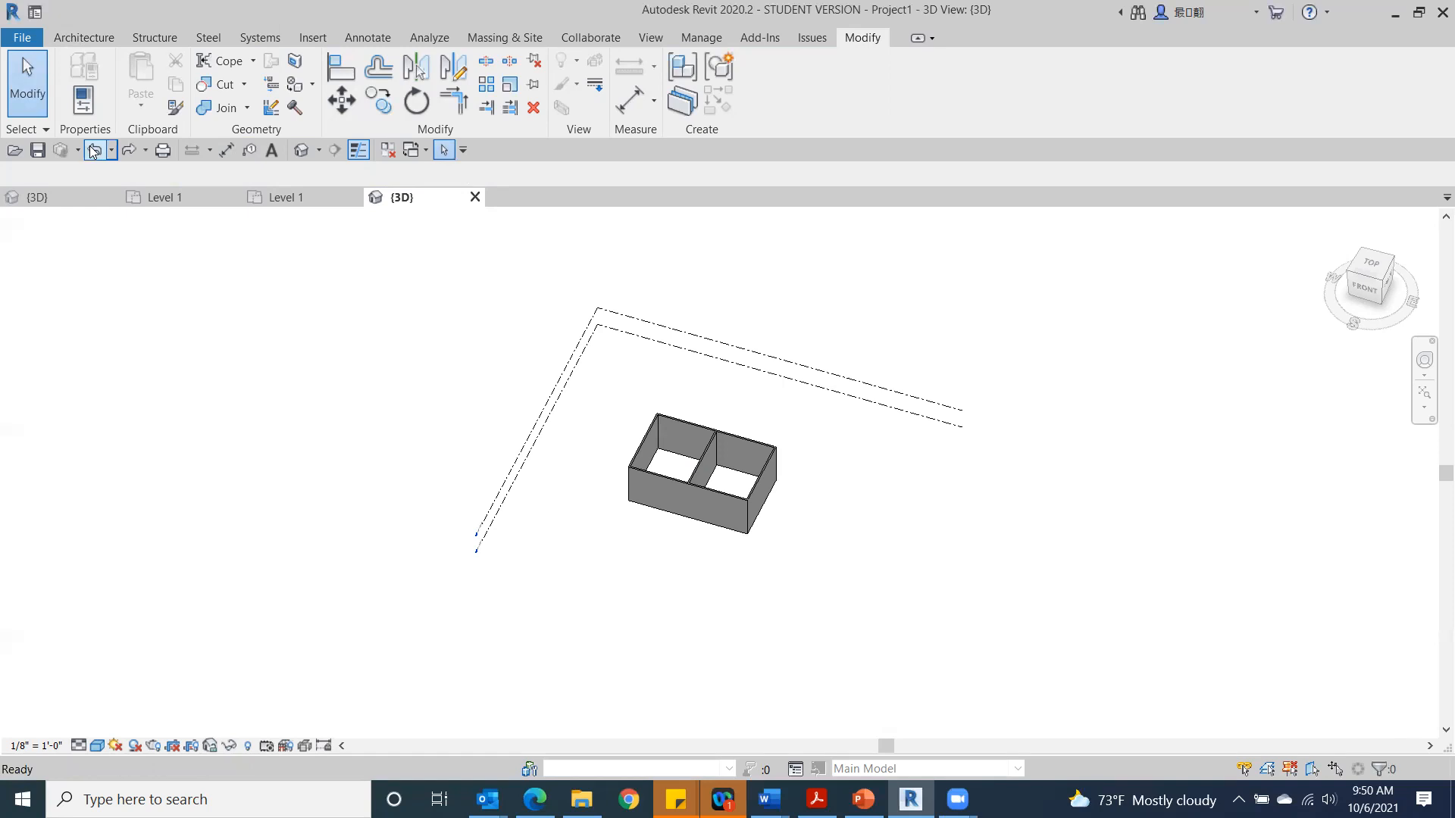
Step: Split the north wall at the centre of its junction with the dividing wall, and select each segment in isometric view to check them
drag(1369, 267, 1371, 274)
click(1372, 274)
scroll(686, 441, up, 5)
scroll(707, 475, up, 3)
middle_drag(1081, 640, 902, 560)
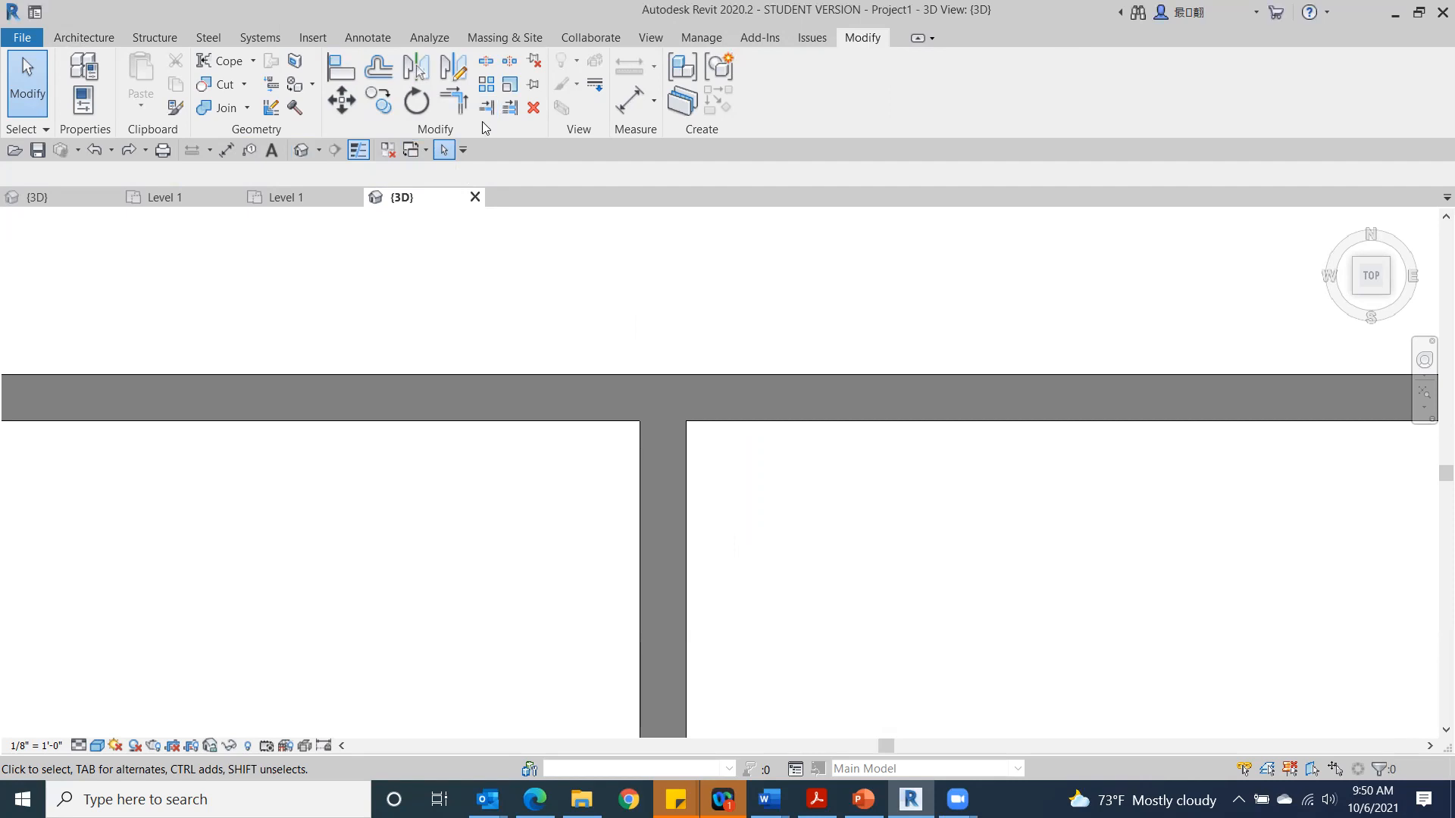
click(486, 62)
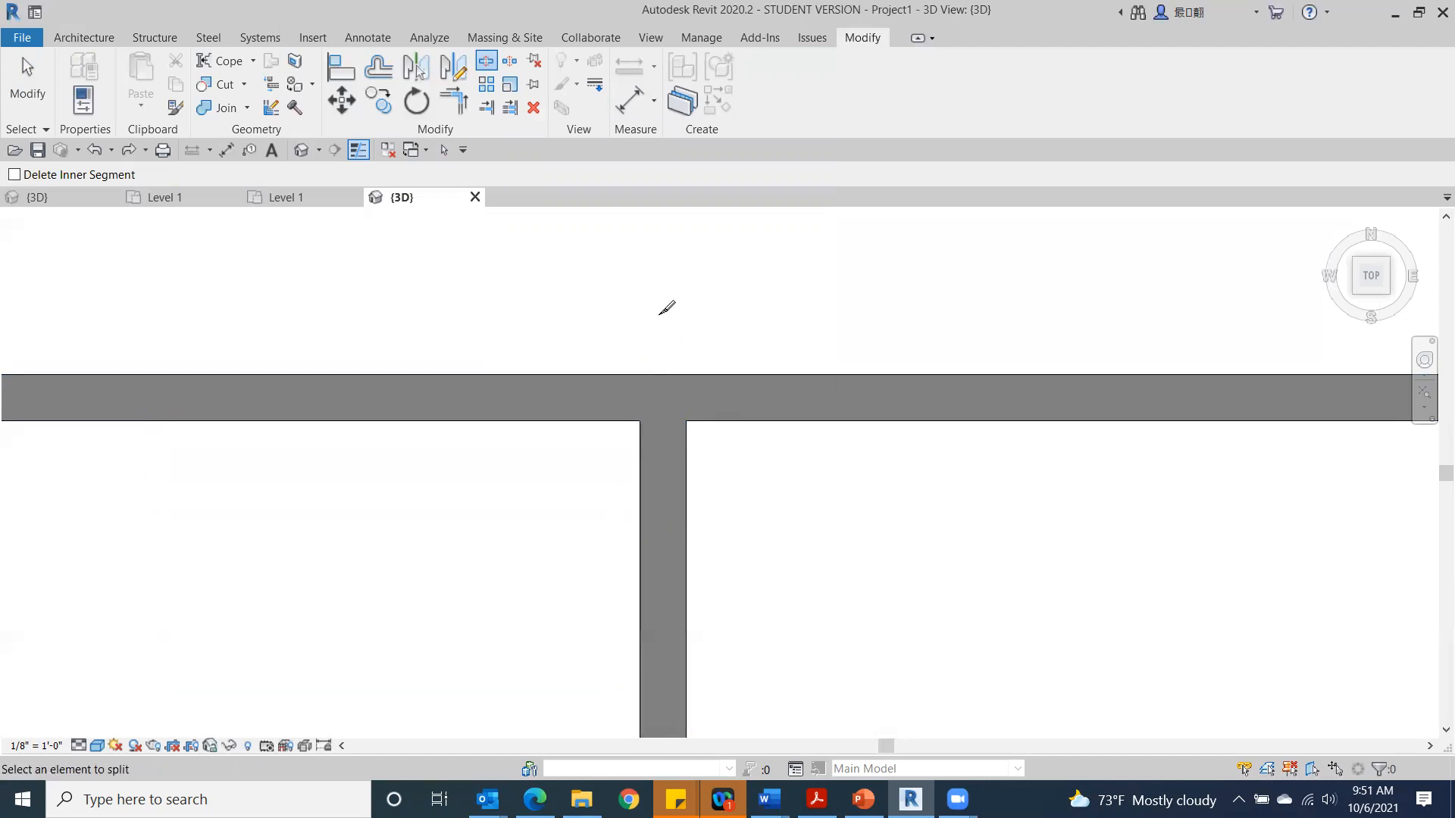
click(664, 374)
click(31, 89)
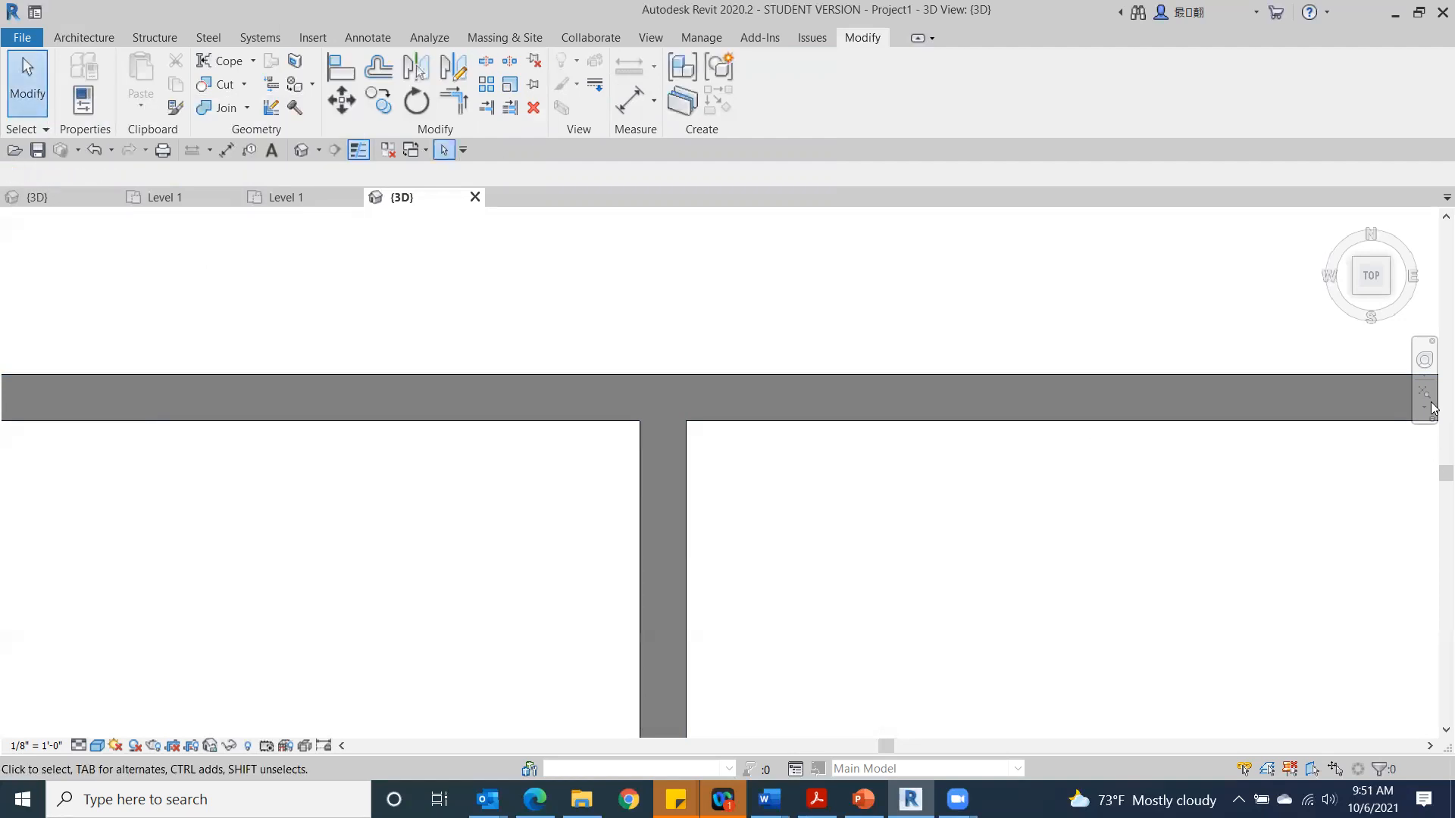
click(1386, 296)
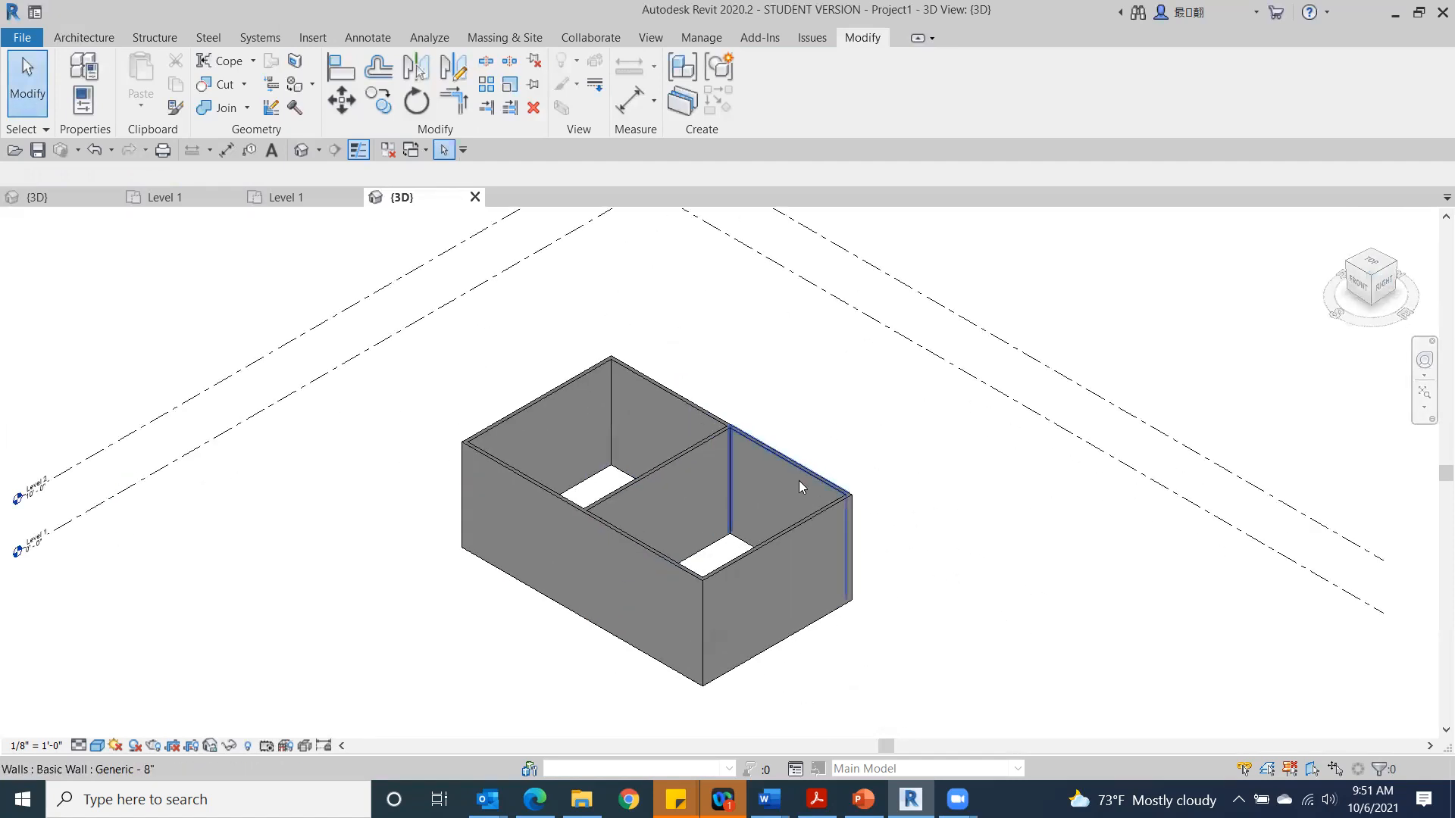
click(799, 481)
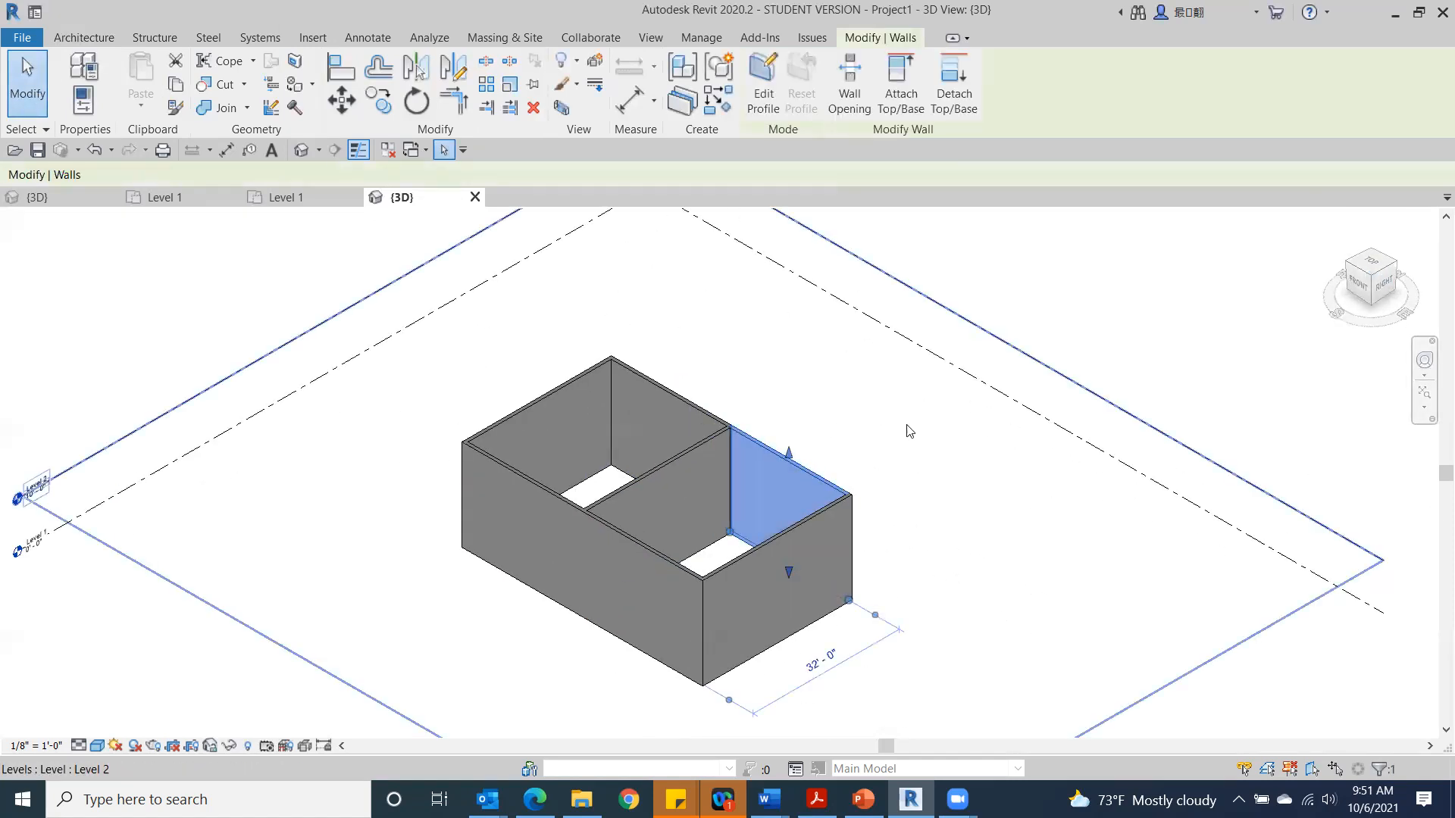
click(646, 403)
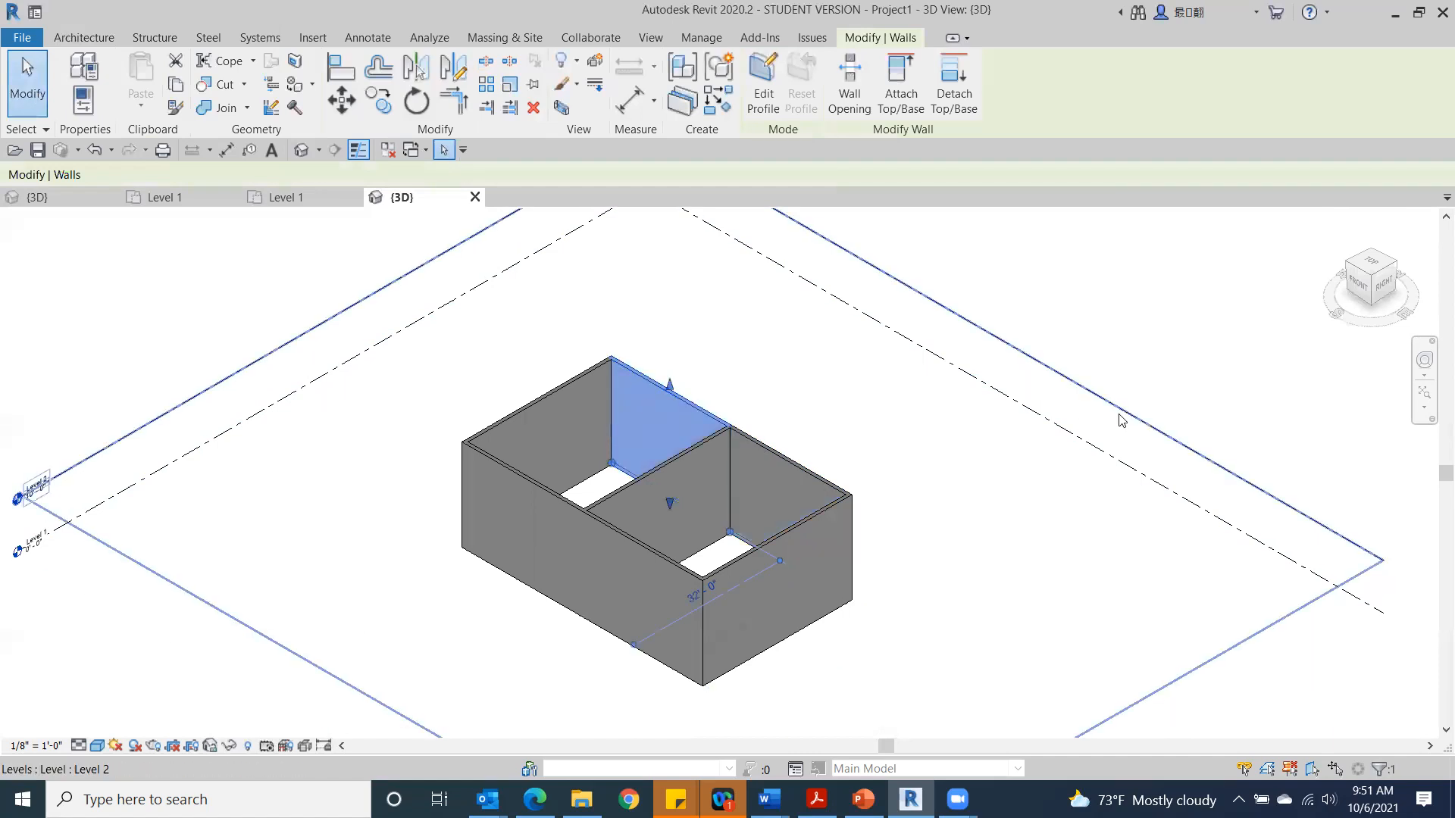
click(962, 480)
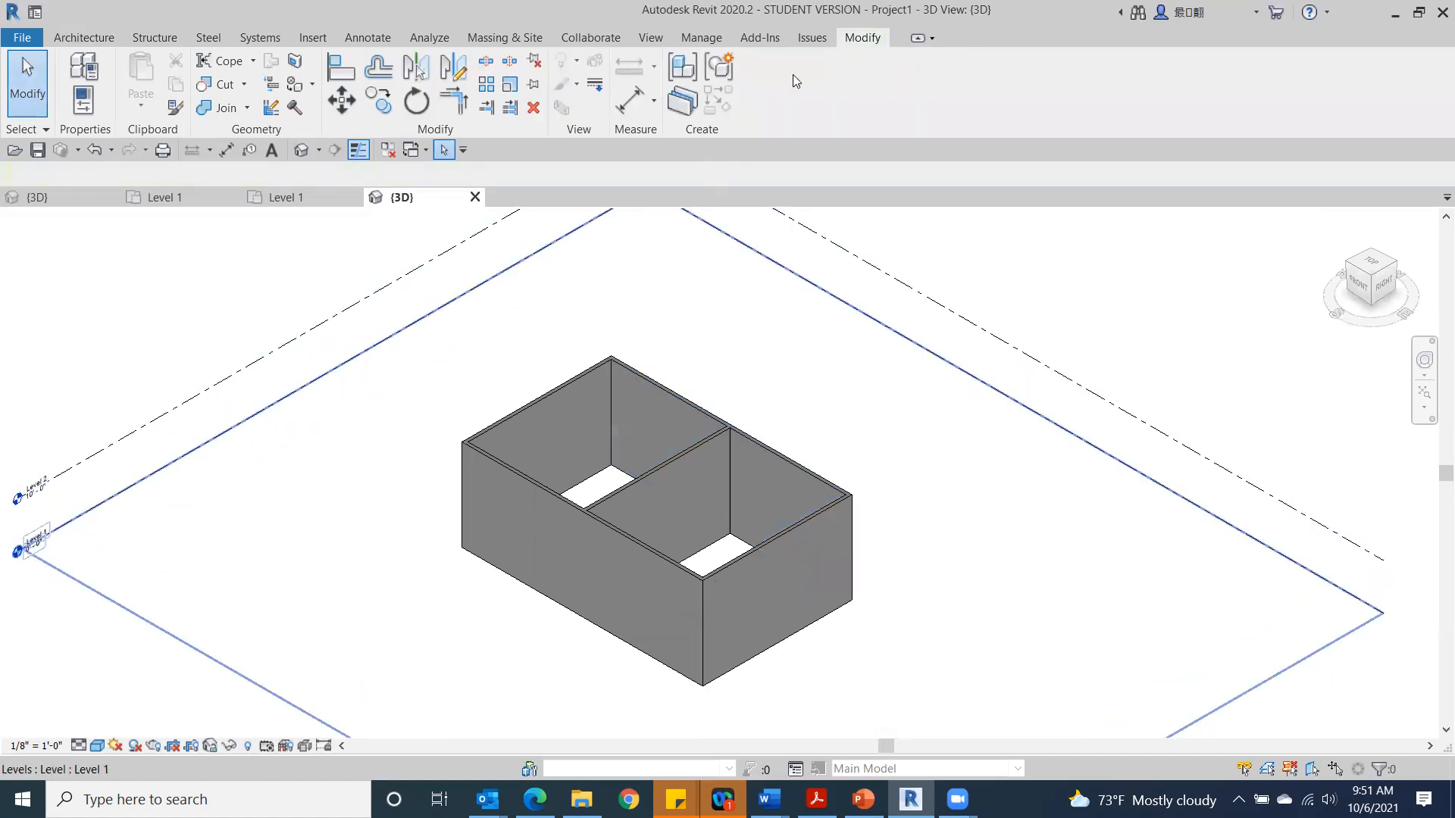
Step: Paint the north wall's west segment interior face with Parking Stripe and its east segment interior face with Plywood, Sheathing
click(280, 88)
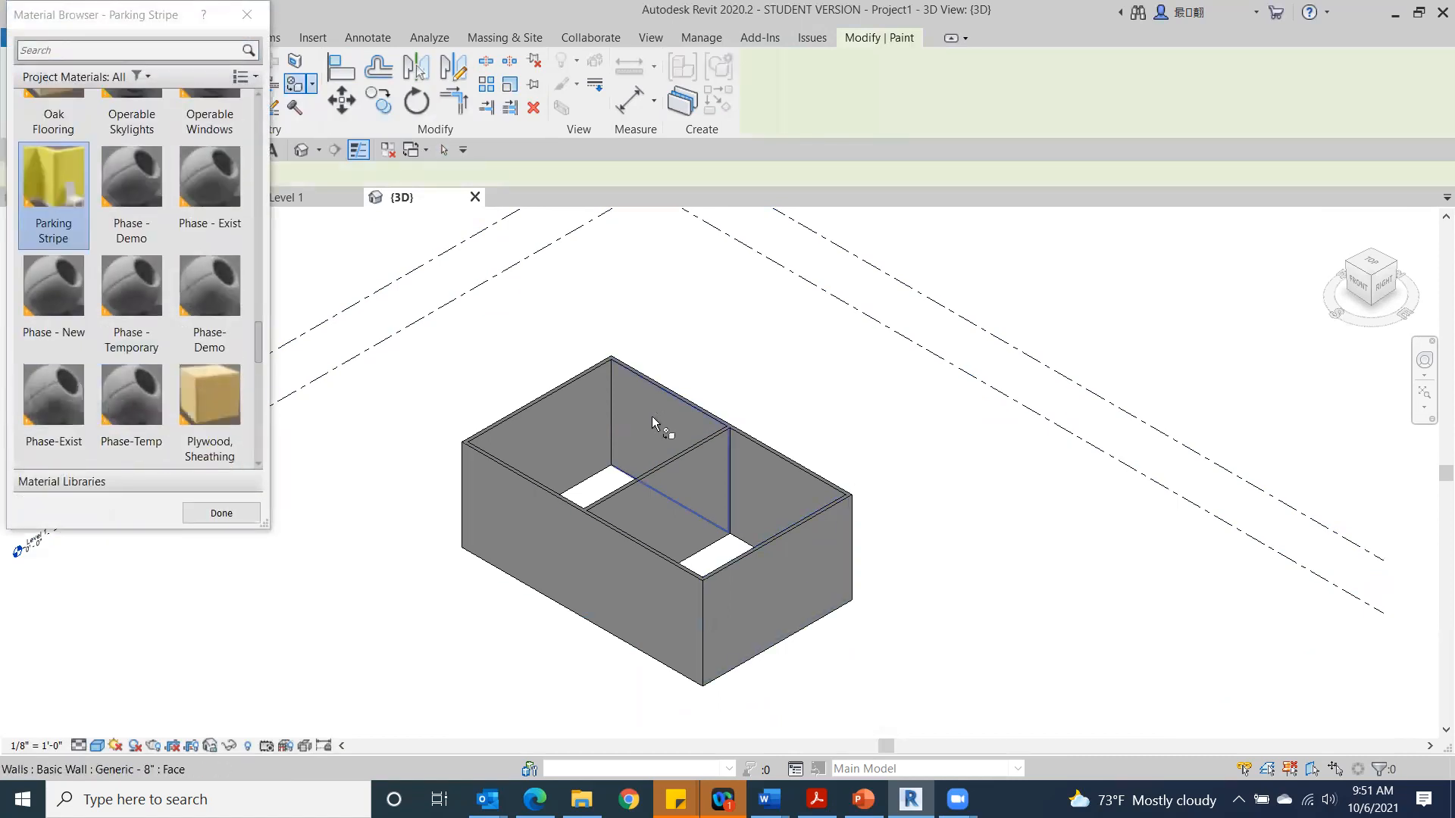
click(652, 416)
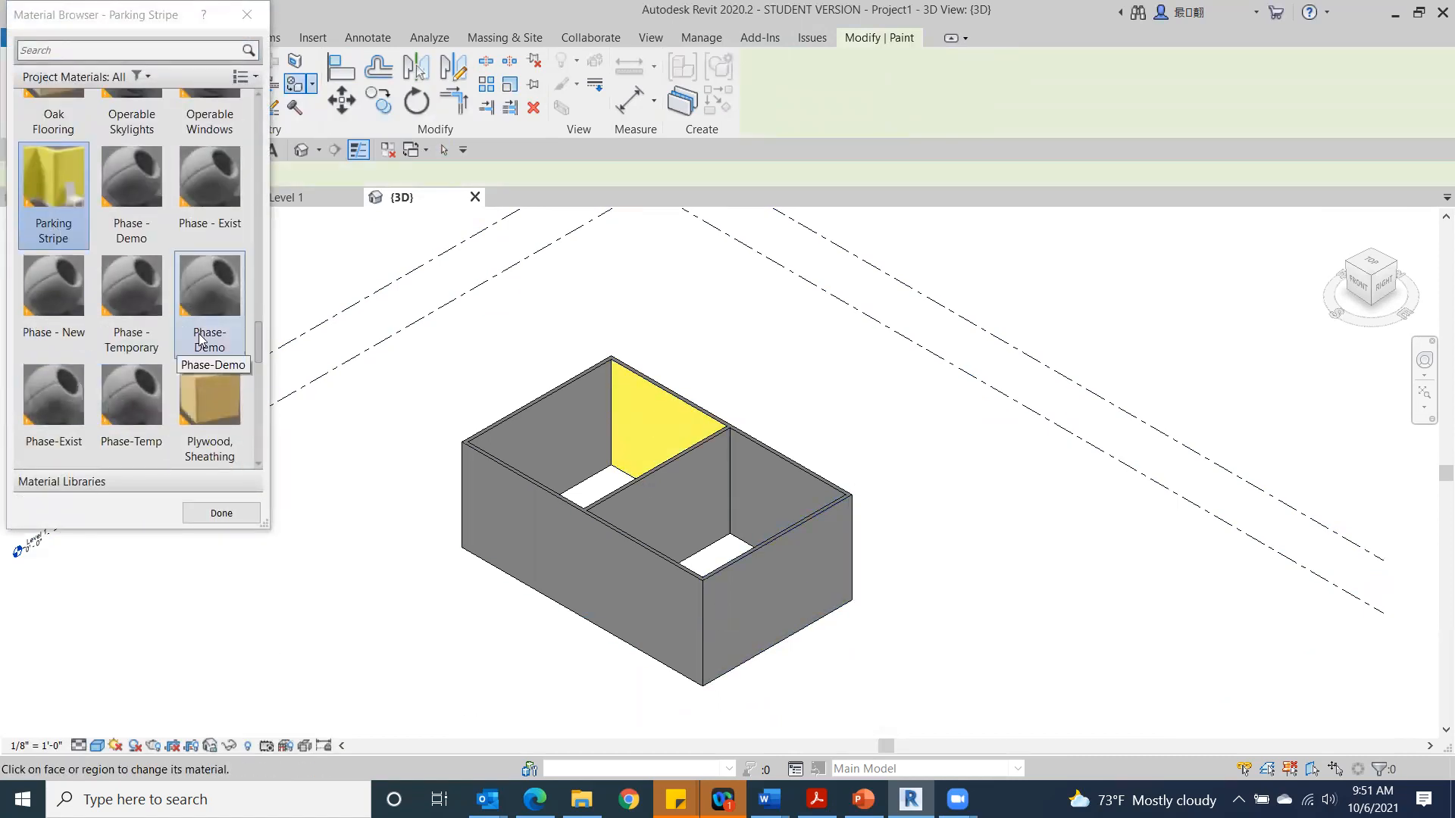
click(213, 400)
click(790, 506)
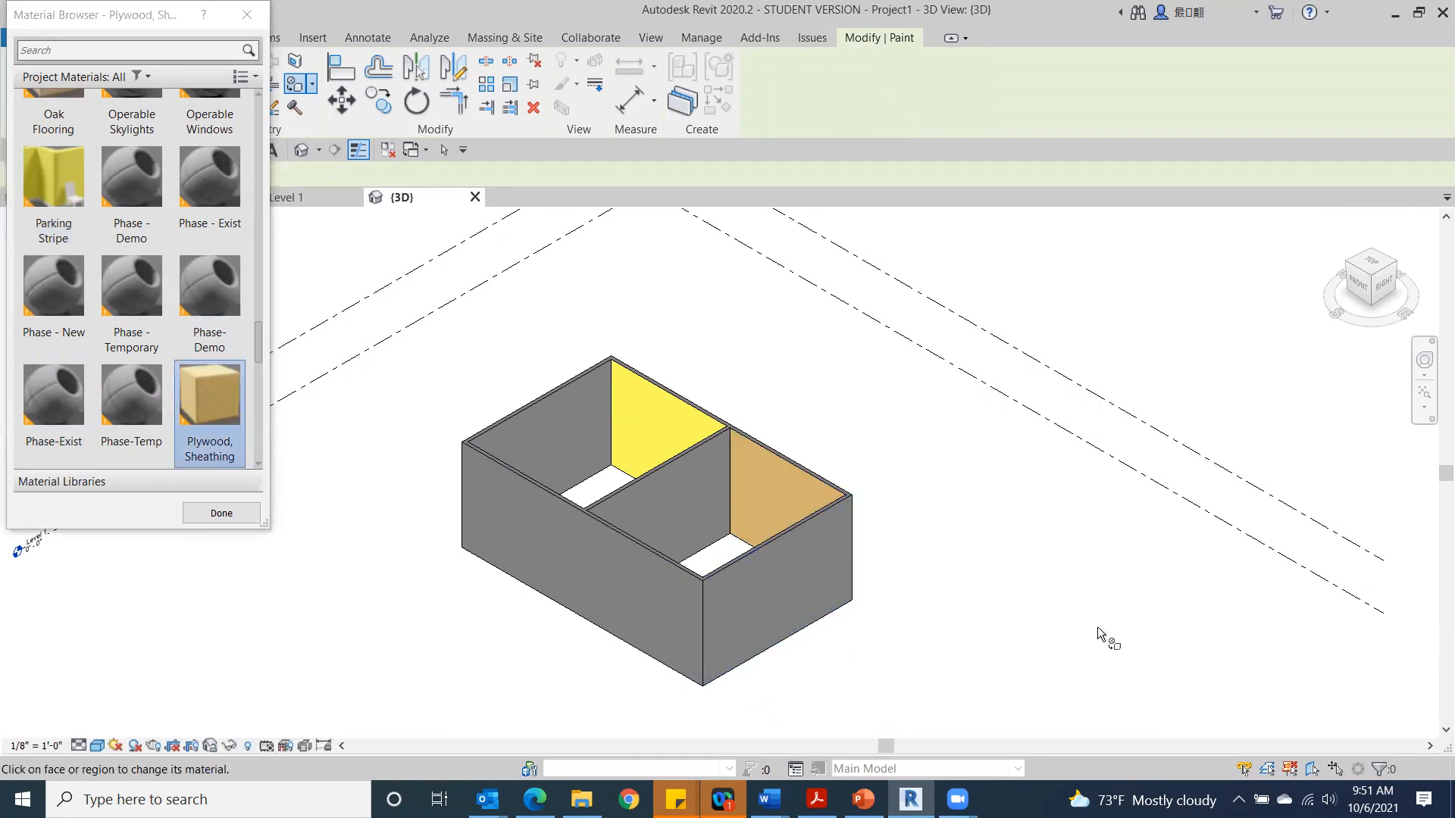
click(220, 514)
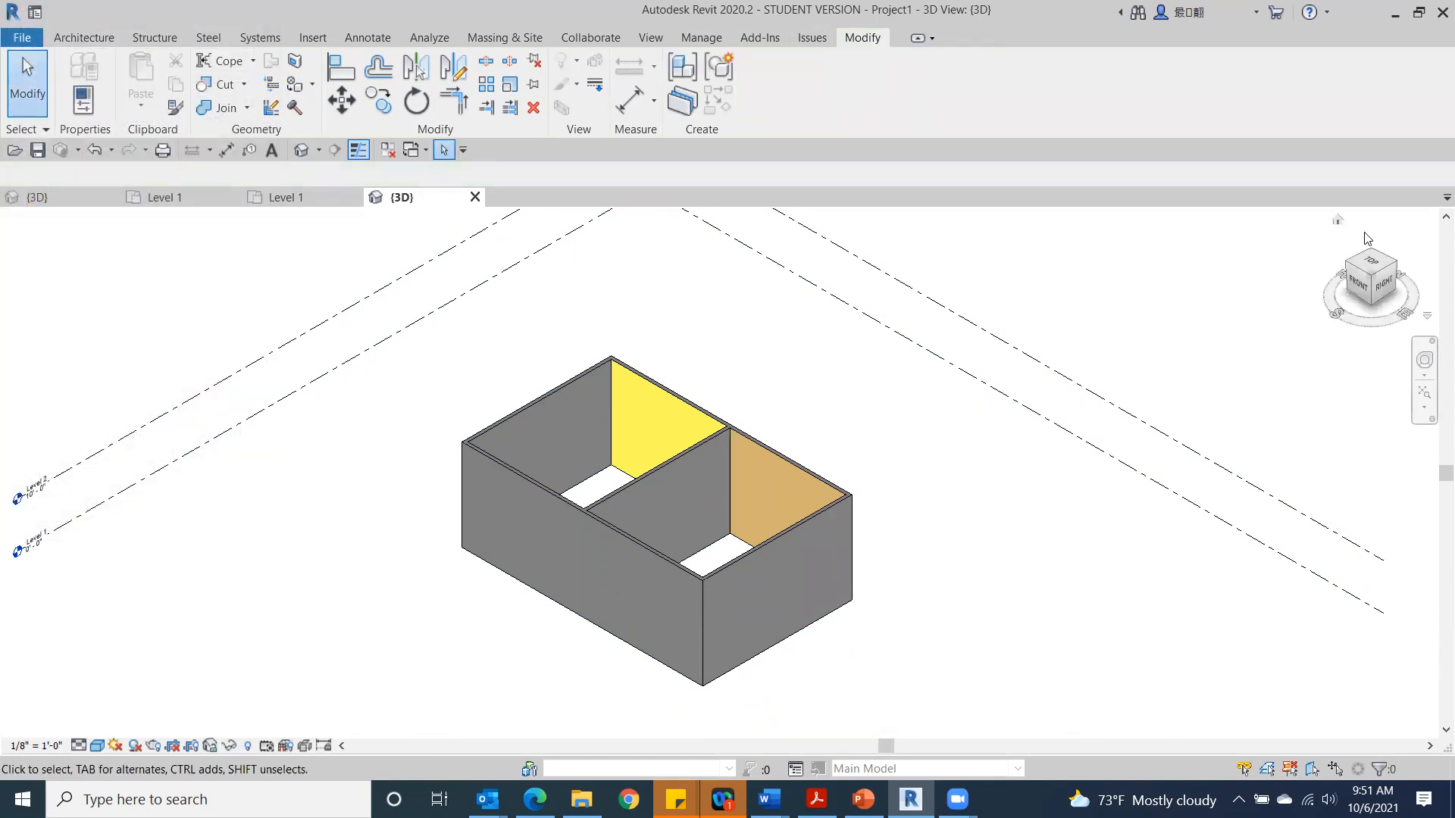
Step: Temporarily hide the east wall in the right-side 3D view to expose the ends of the north and south walls
mouse_move(1361, 288)
mouse_down()
mouse_move(7, 293)
mouse_move(71, 286)
mouse_move(331, 340)
mouse_move(361, 325)
mouse_move(471, 338)
mouse_move(1299, 558)
mouse_move(1391, 554)
mouse_move(1195, 549)
mouse_move(1130, 614)
mouse_move(1058, 630)
mouse_move(1110, 691)
mouse_move(1061, 644)
mouse_move(1213, 531)
mouse_move(1326, 487)
mouse_move(647, 429)
mouse_move(319, 487)
mouse_up()
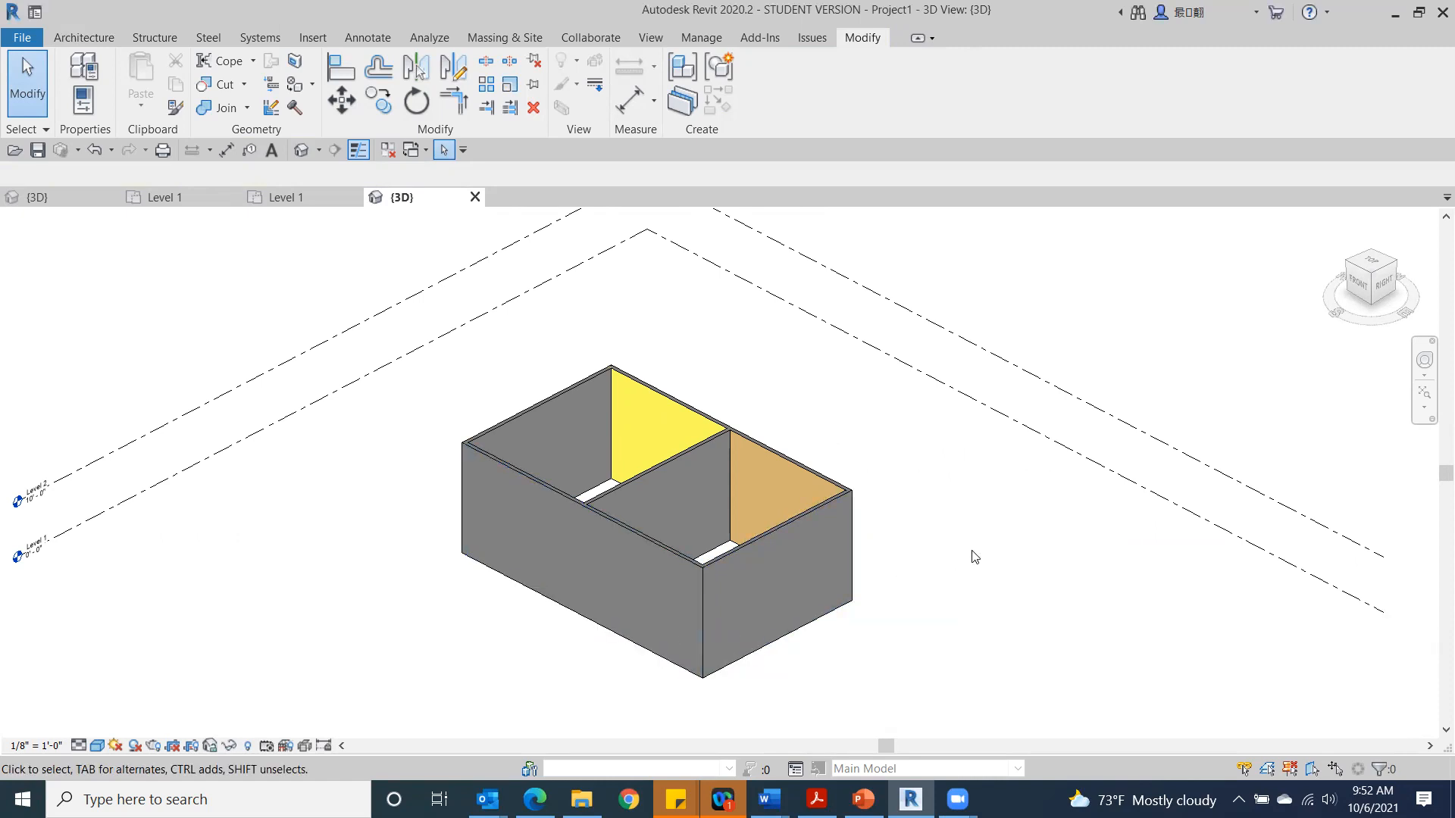
click(1380, 292)
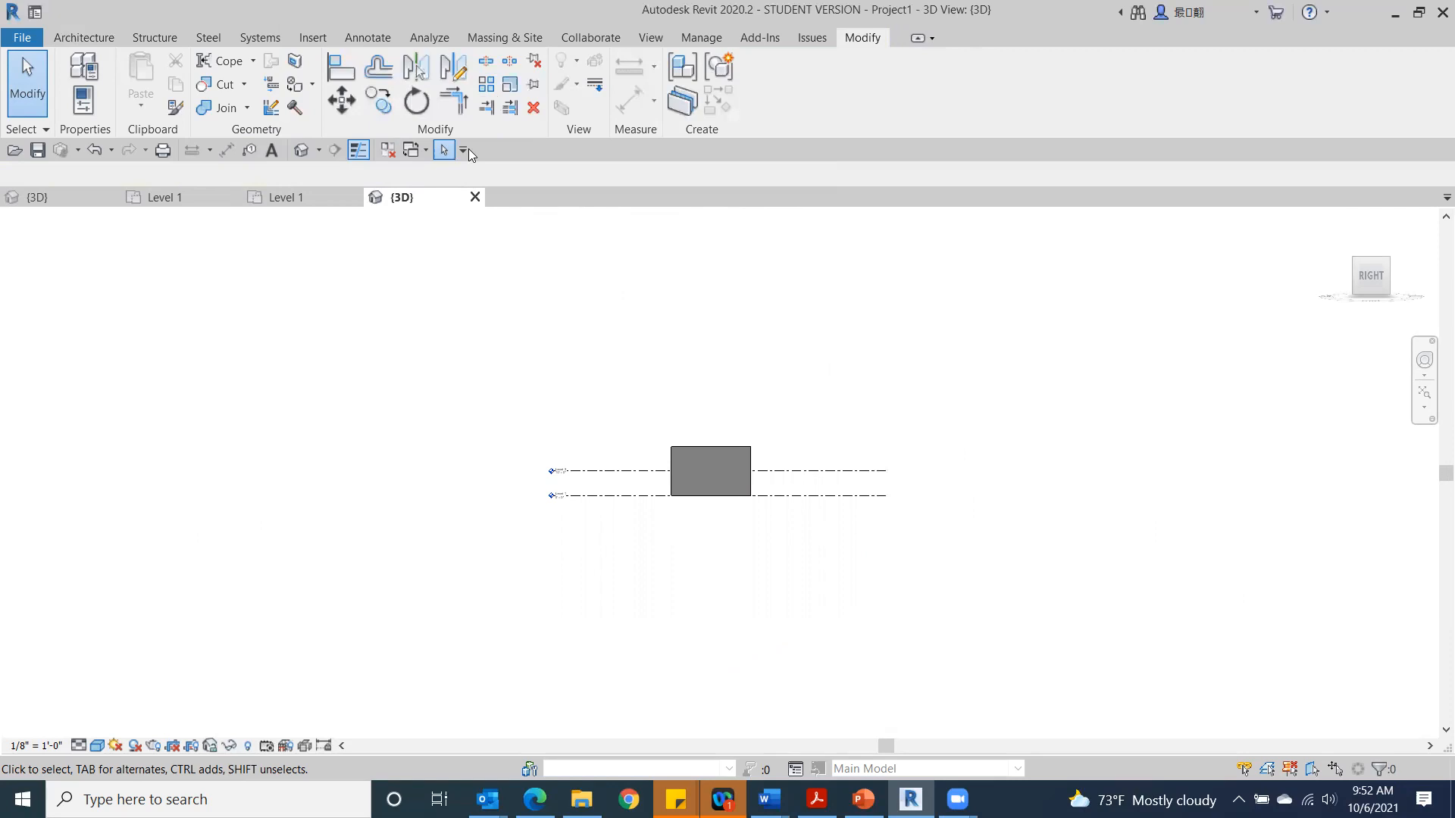
click(488, 65)
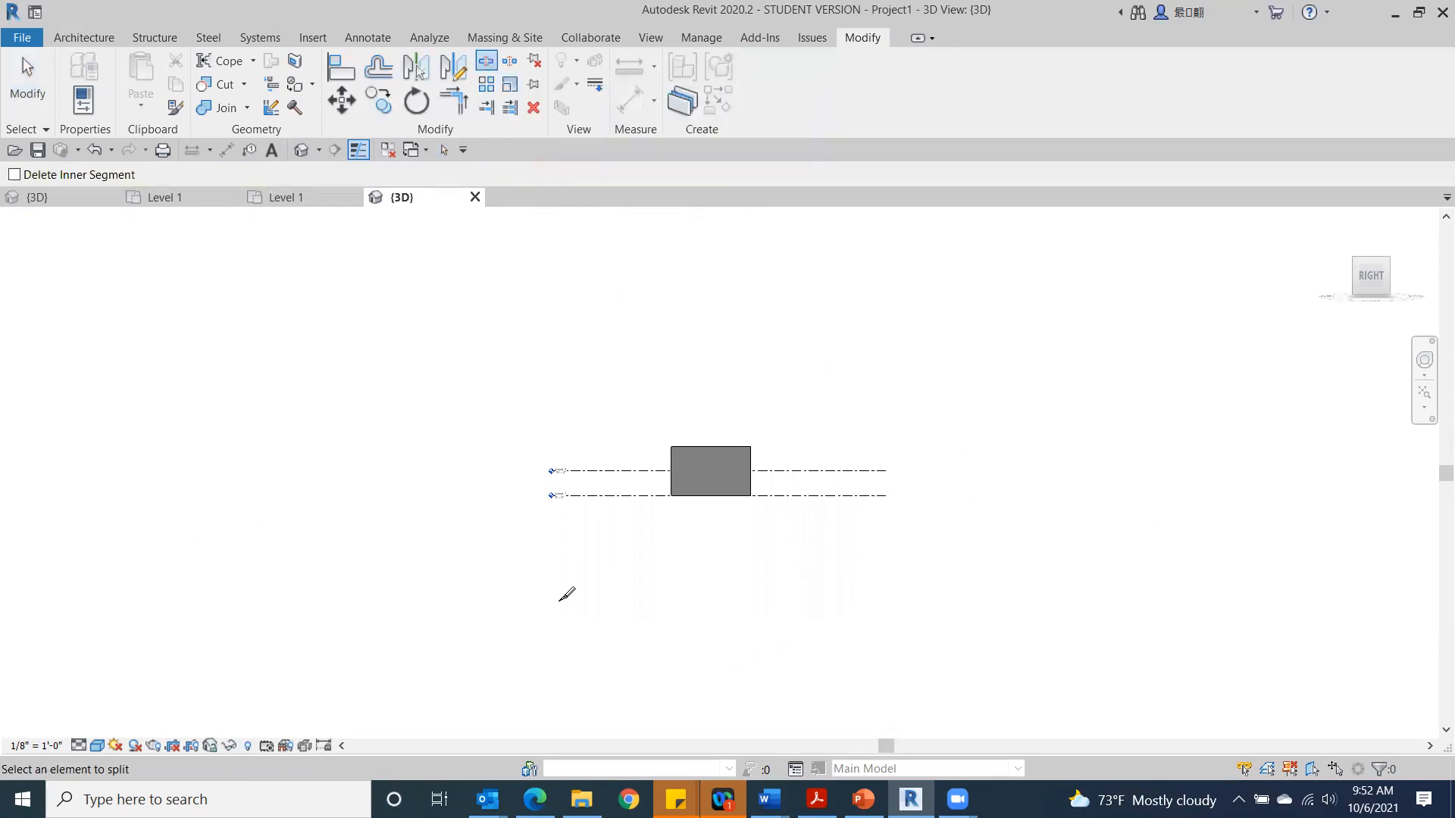
scroll(717, 564, up, 3)
scroll(760, 490, up, 3)
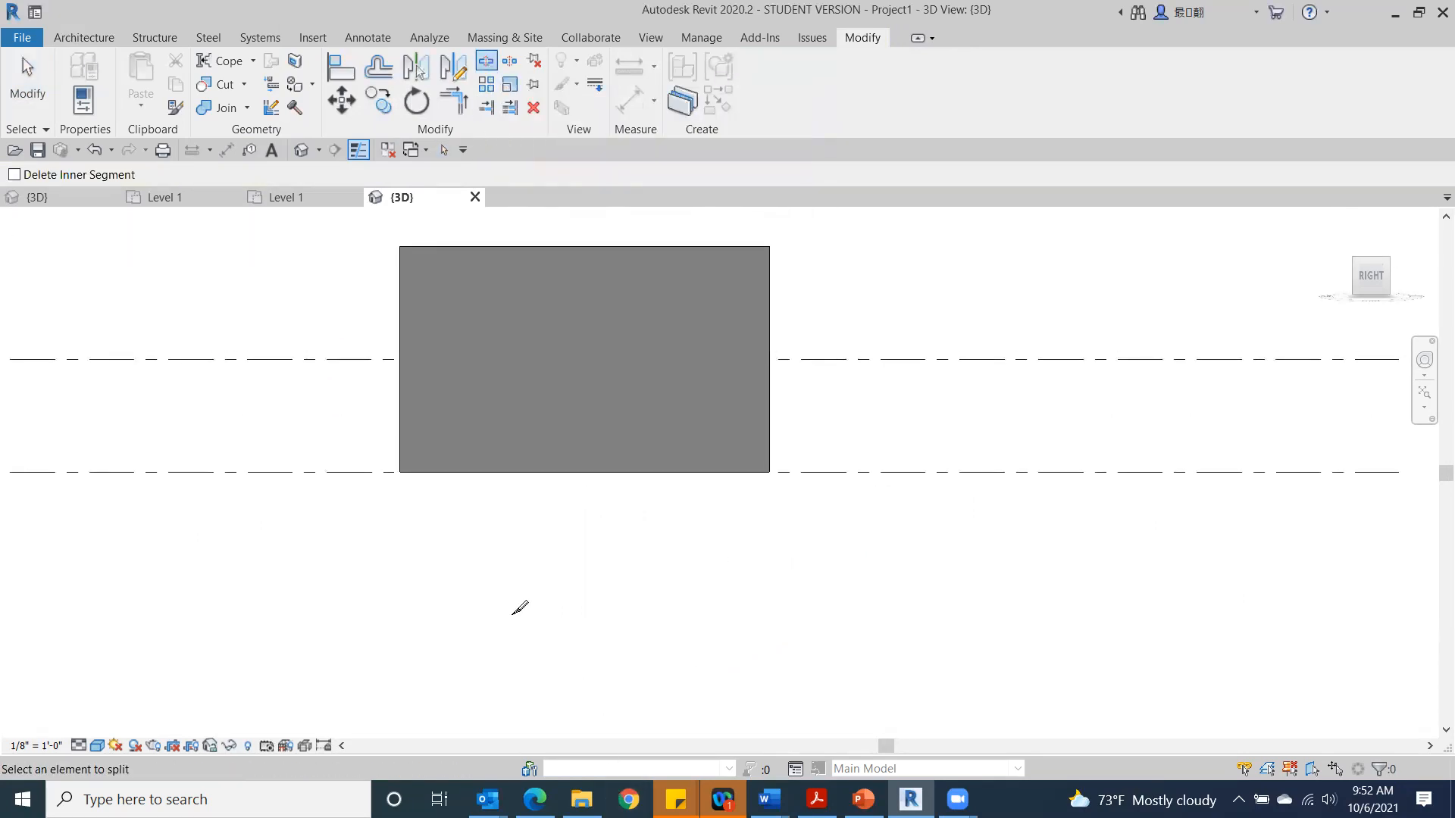
scroll(416, 478, down, 2)
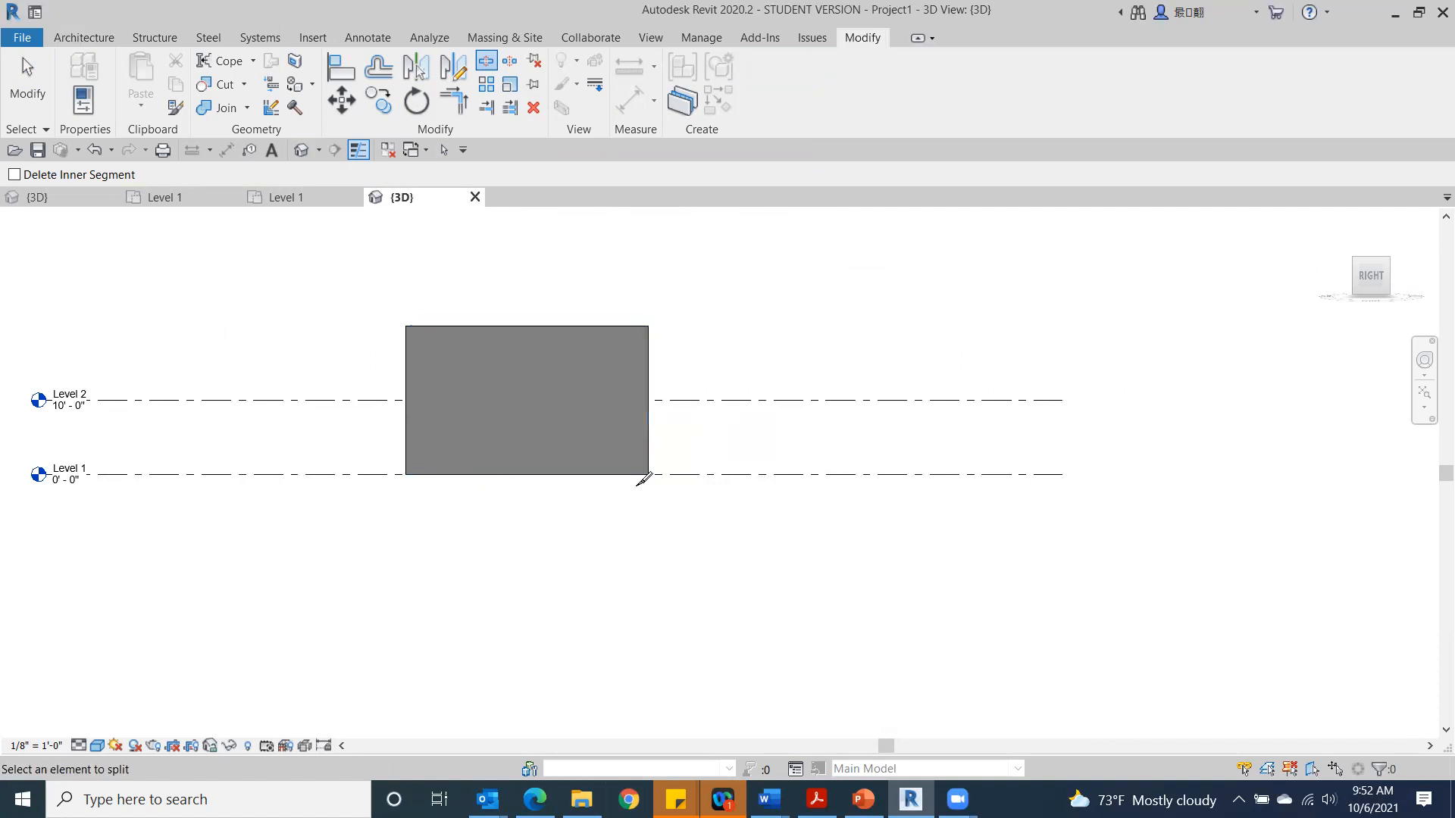
scroll(413, 422, up, 4)
scroll(447, 311, up, 2)
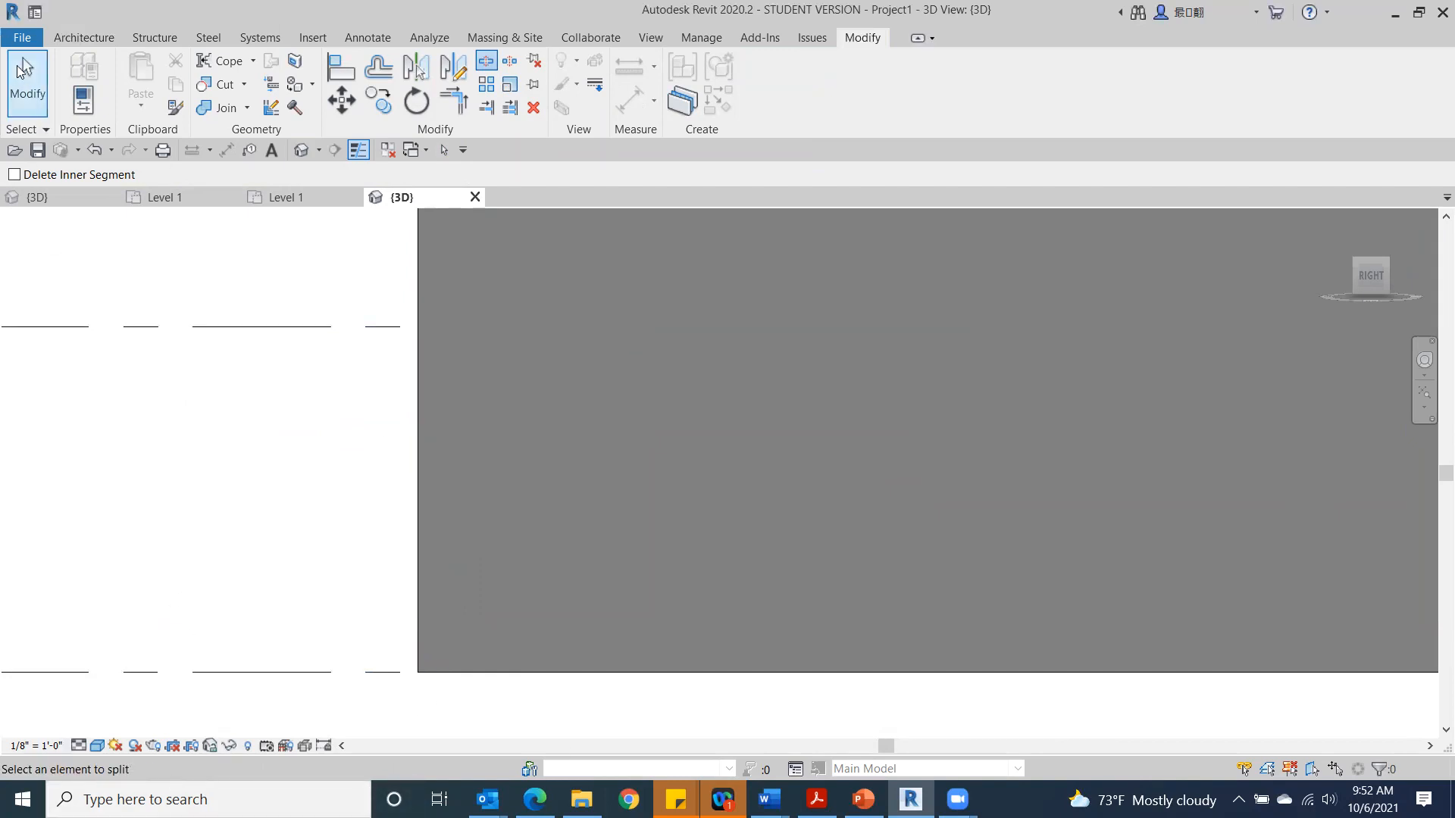
click(27, 82)
click(711, 546)
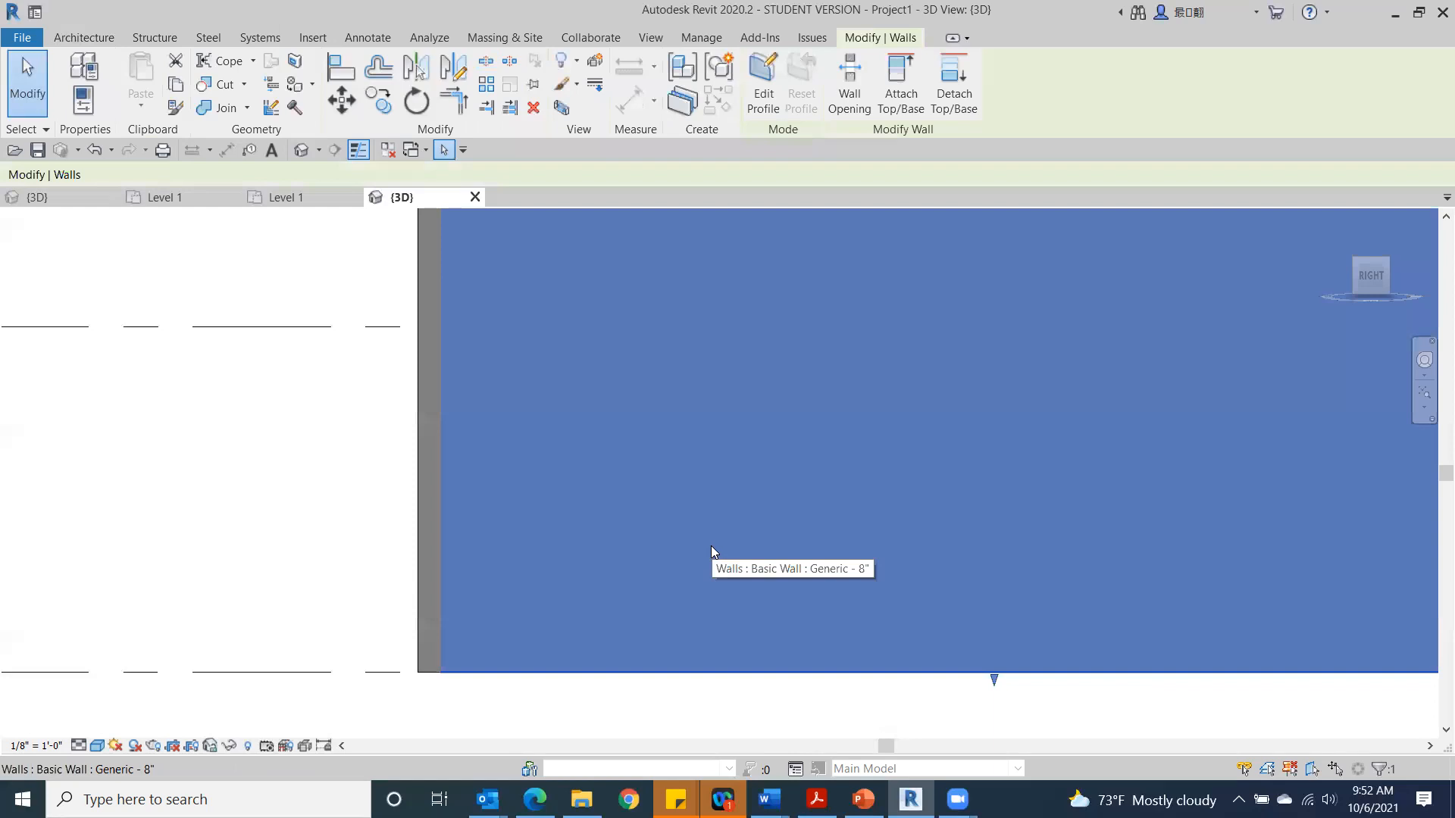
click(228, 749)
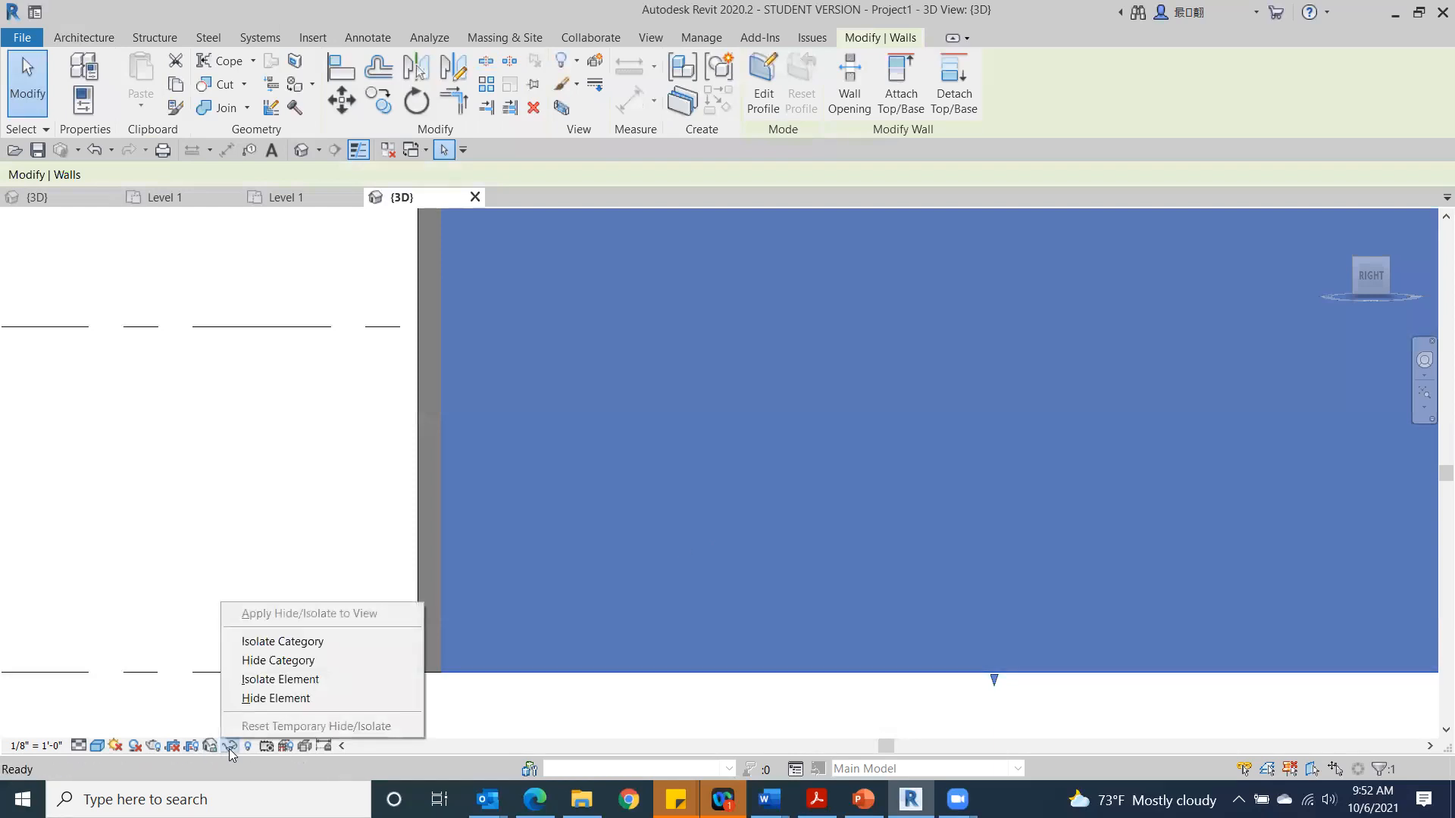
click(259, 699)
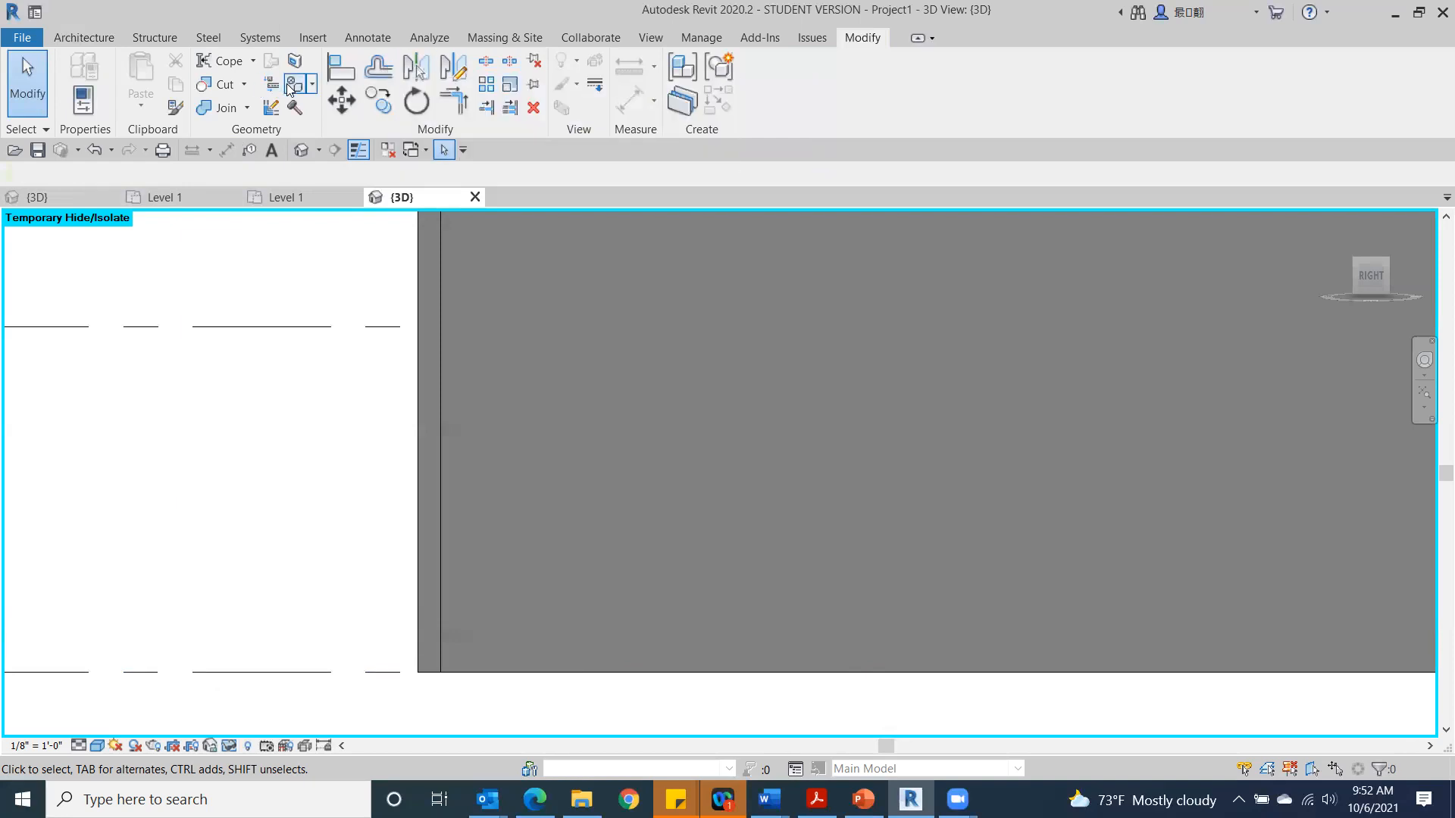
Step: Split the south wall and the north wall's east segment horizontally at Level 2, 10' above the base
click(485, 61)
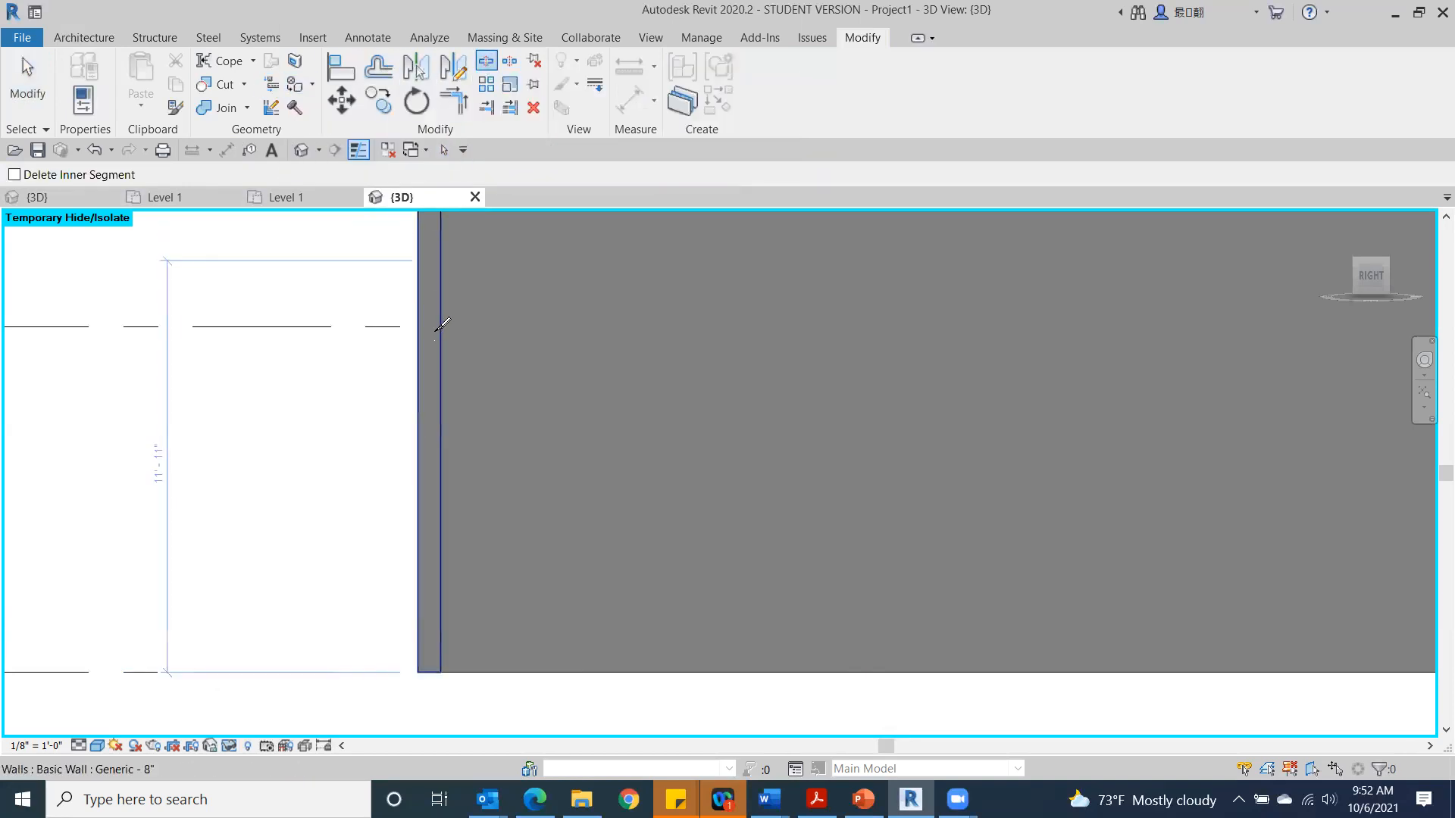
click(439, 325)
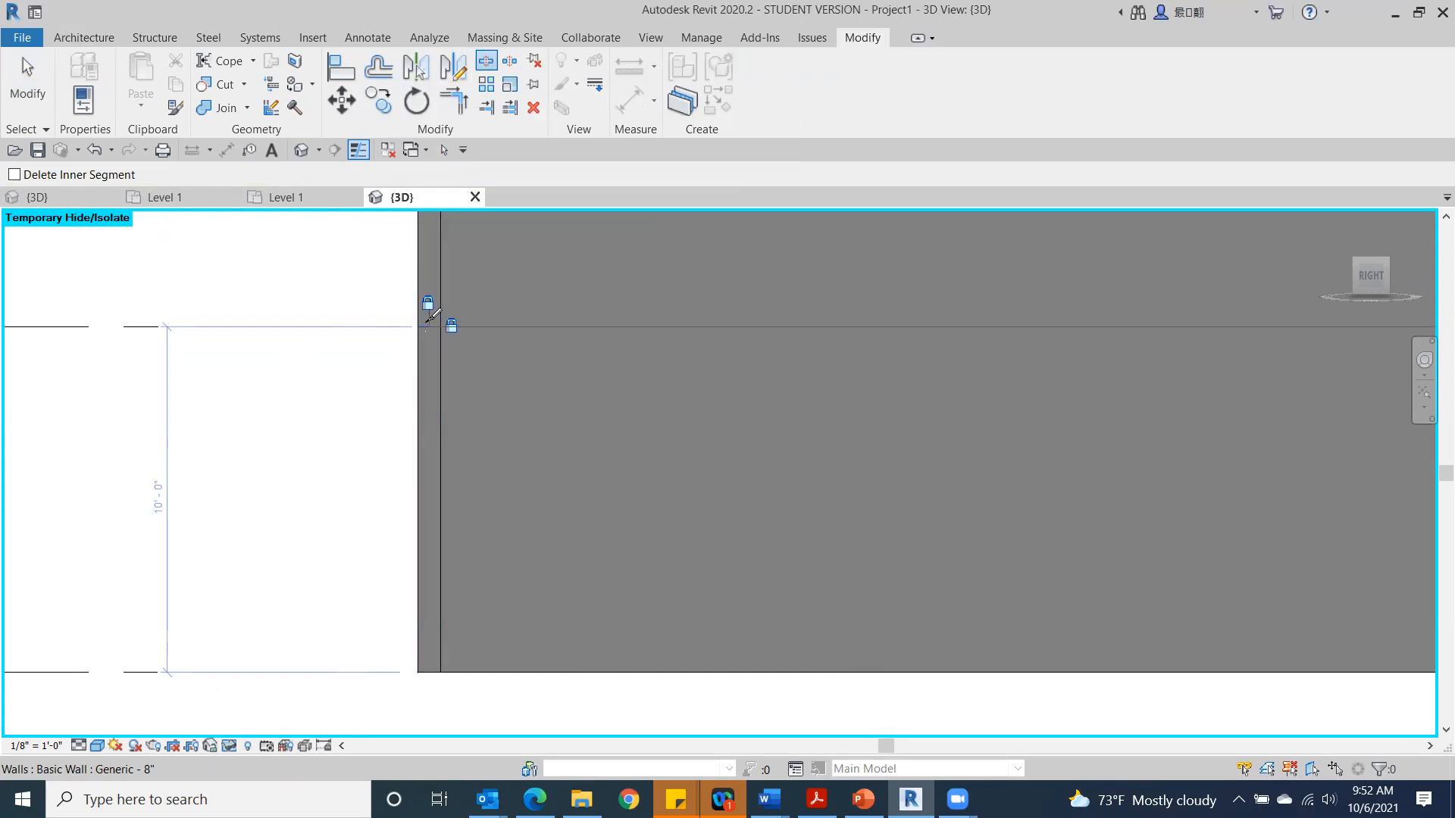
middle_drag(1402, 530, 4, 623)
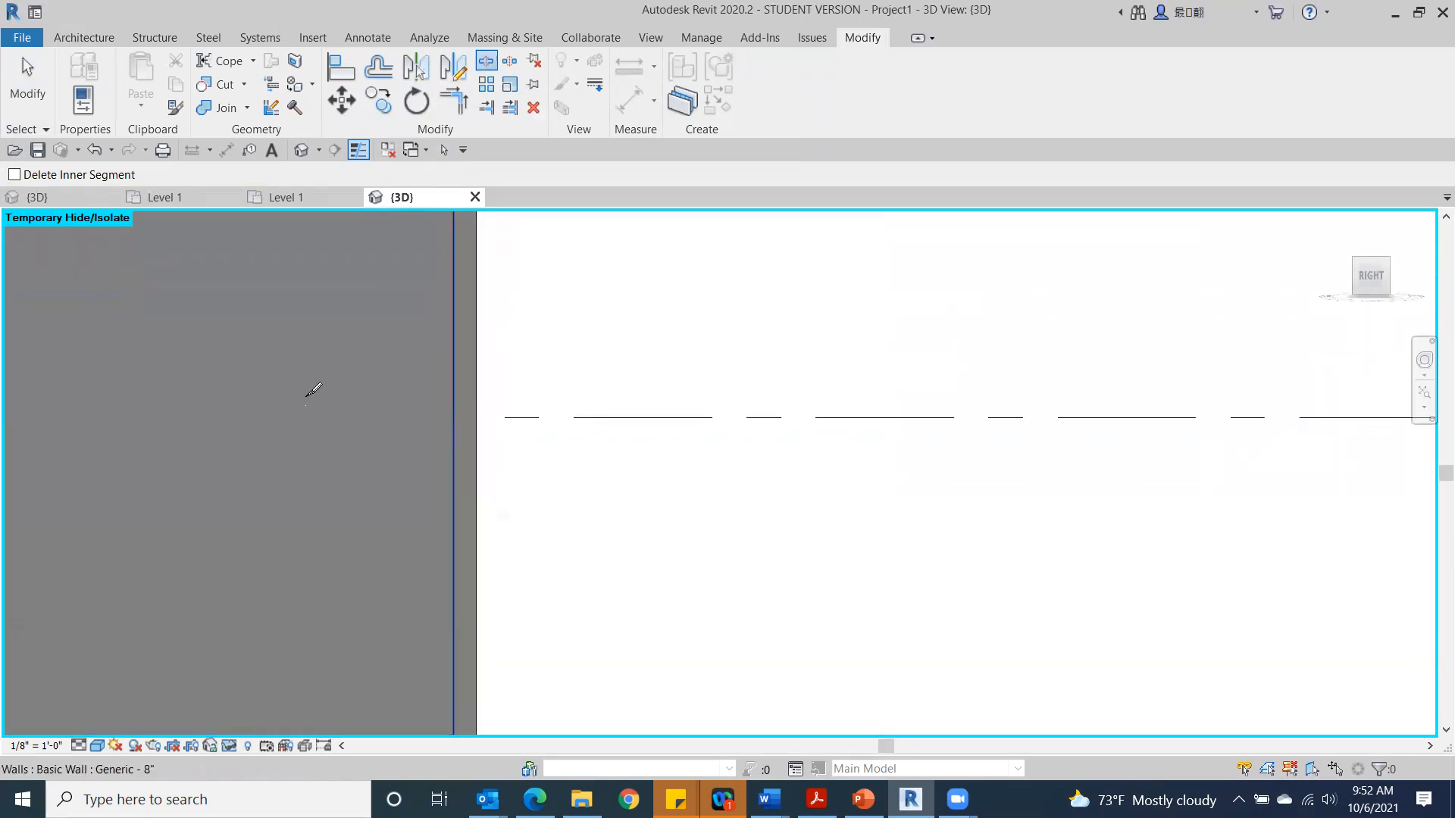
click(476, 416)
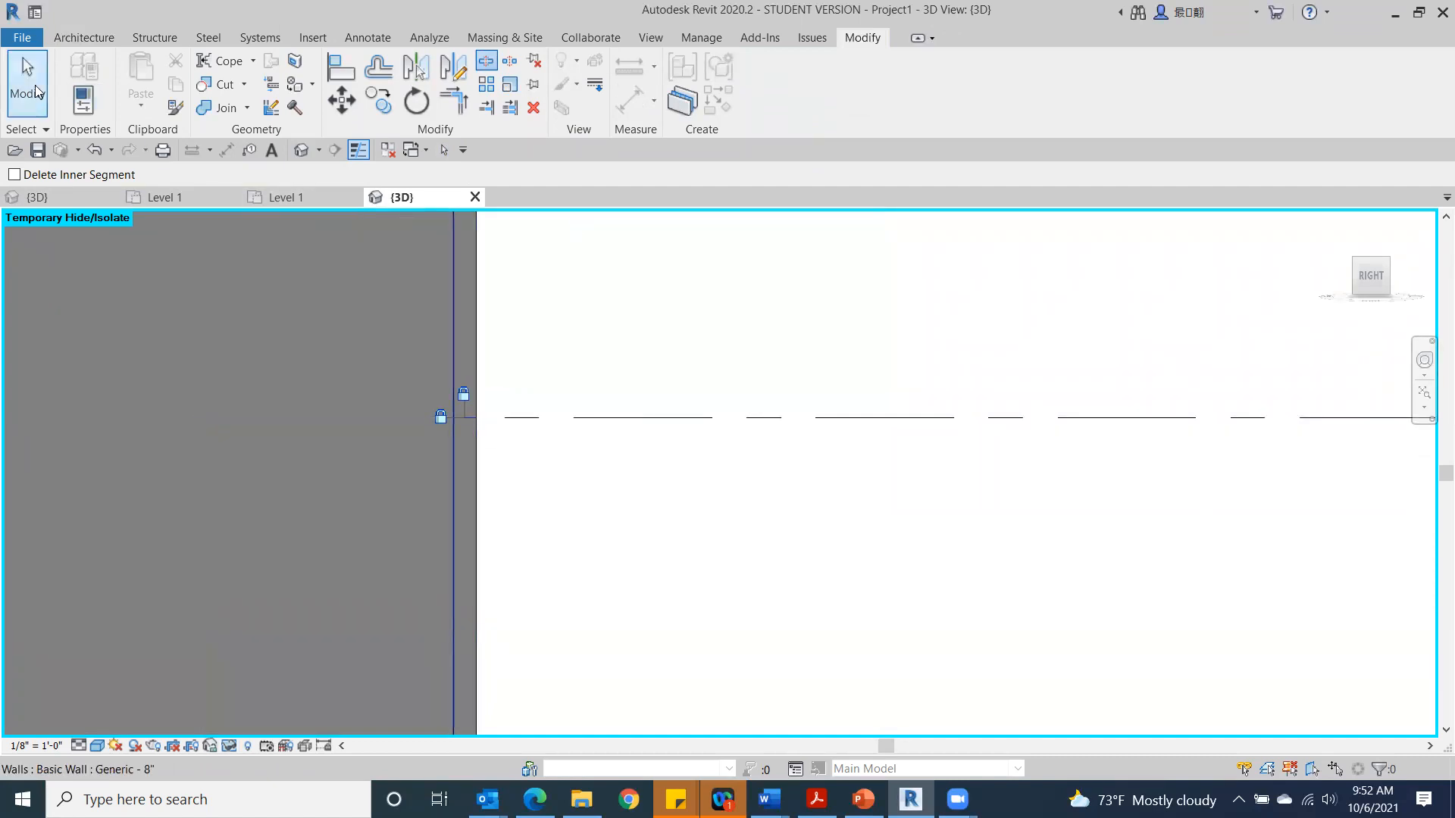
click(36, 91)
Step: Orbit the model and select the lower segments of the south and north walls to check the horizontal splits
drag(1389, 261, 1326, 281)
click(455, 557)
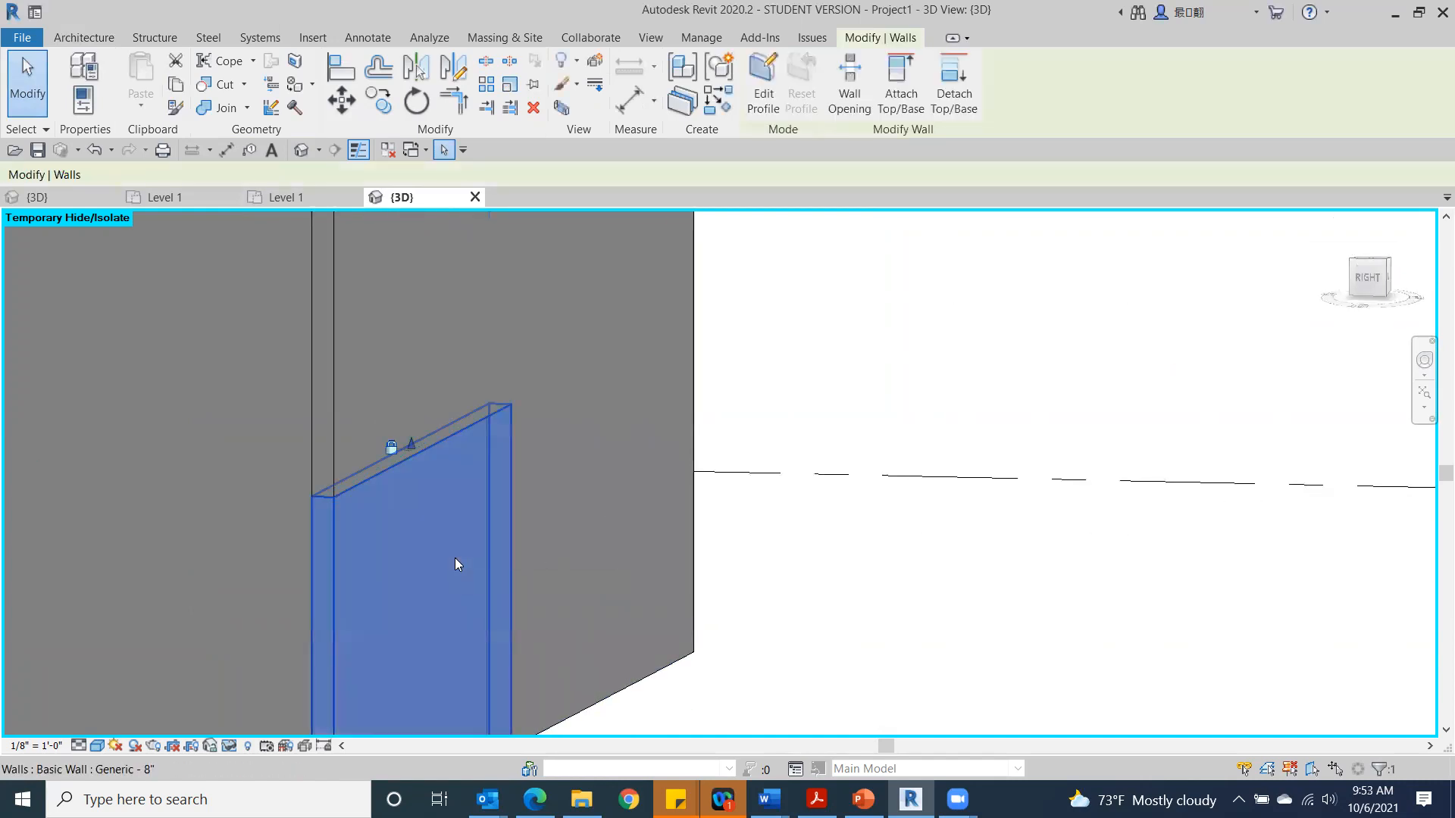
scroll(454, 564, down, 5)
click(119, 556)
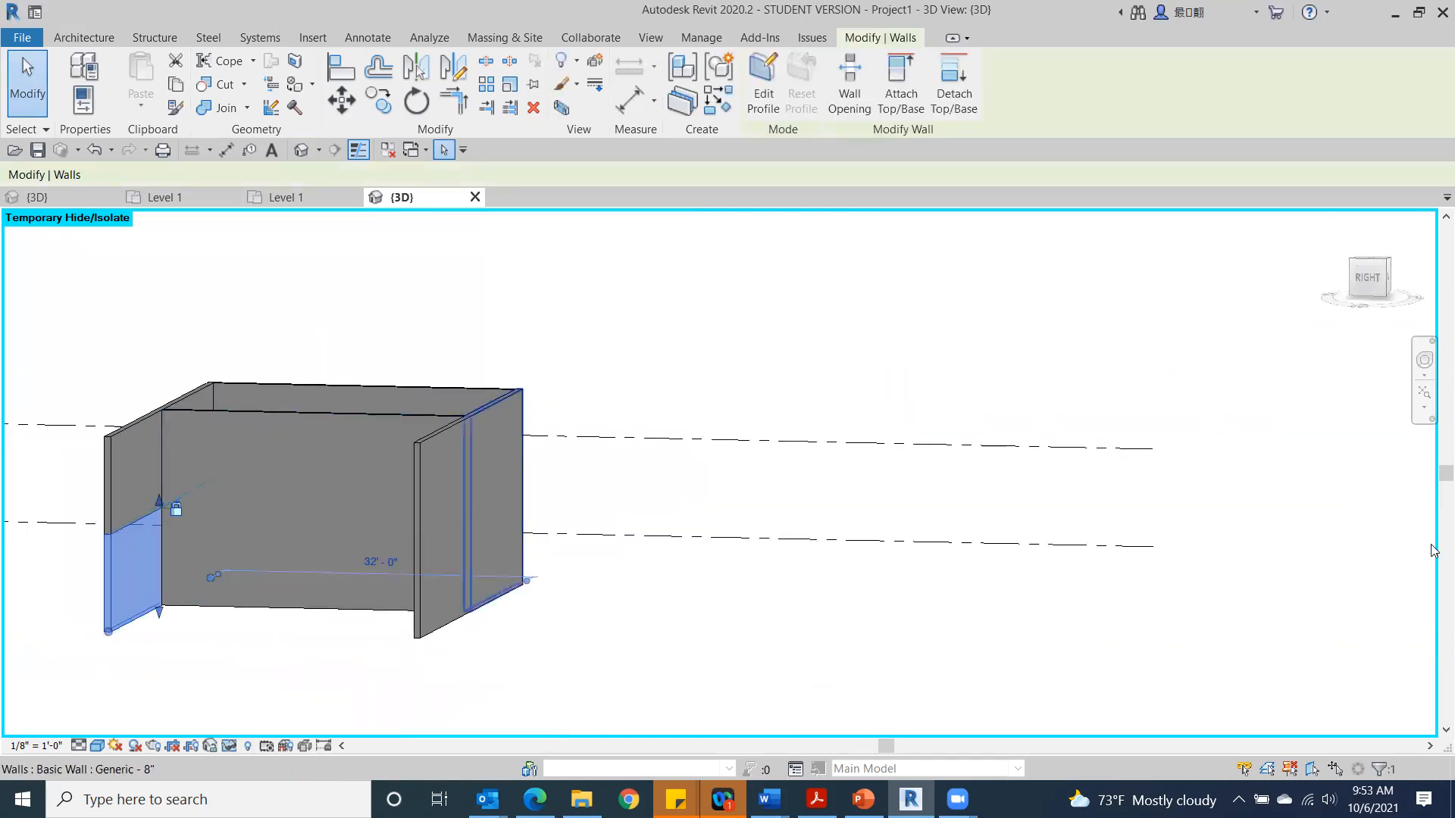
click(1369, 278)
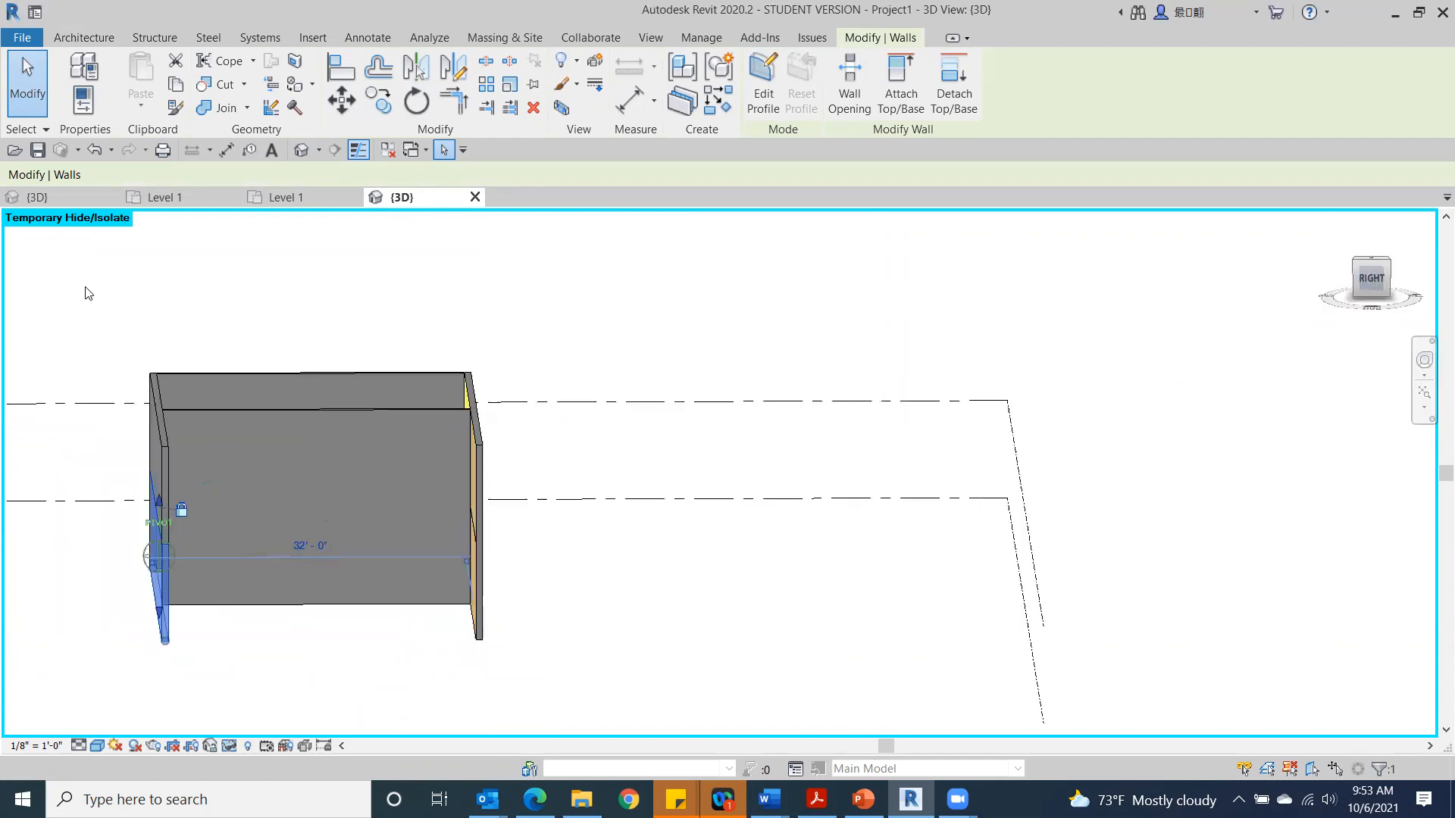
shift+middle_drag(88, 293, 173, 313)
scroll(173, 312, up, 2)
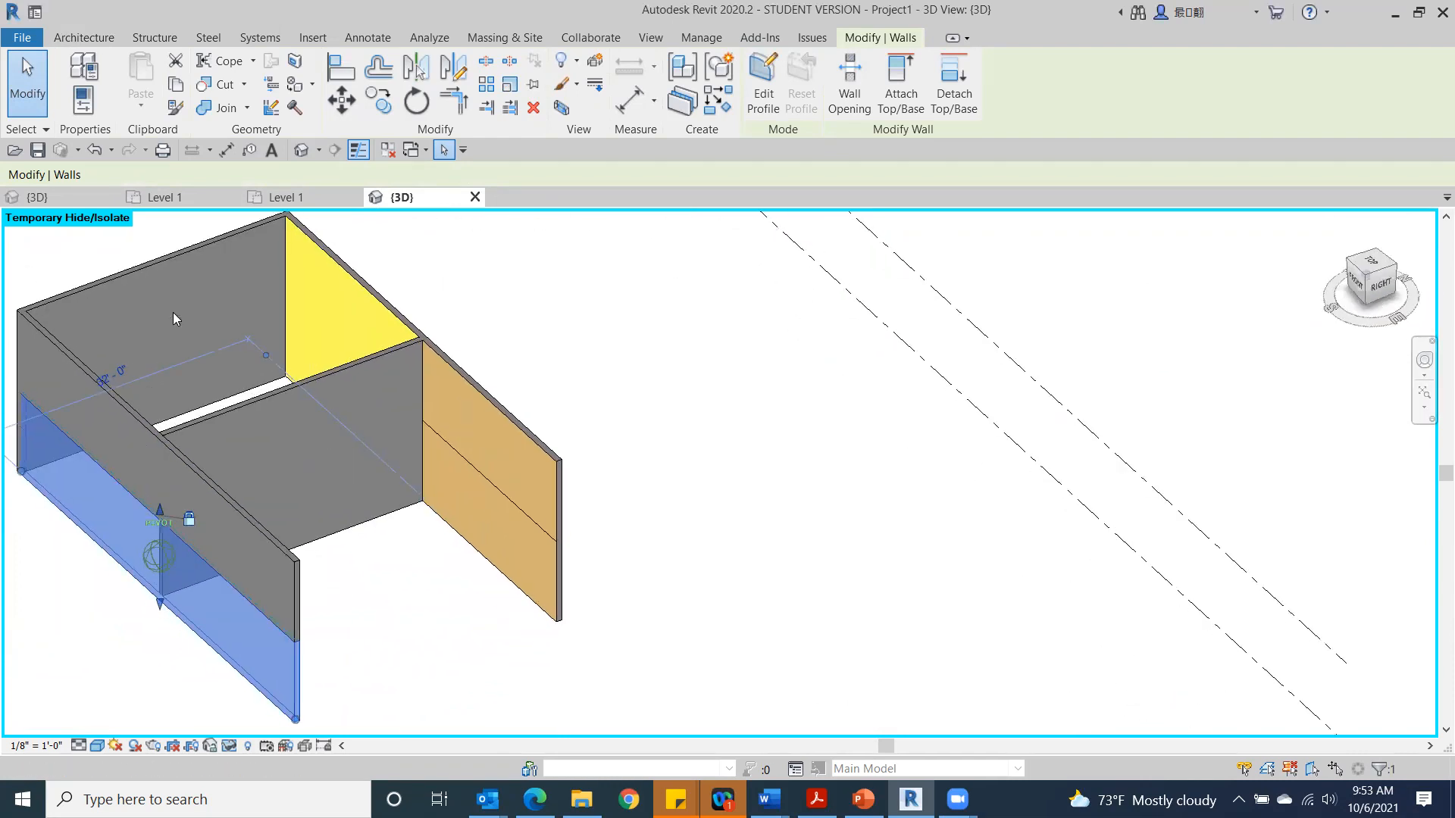
click(516, 503)
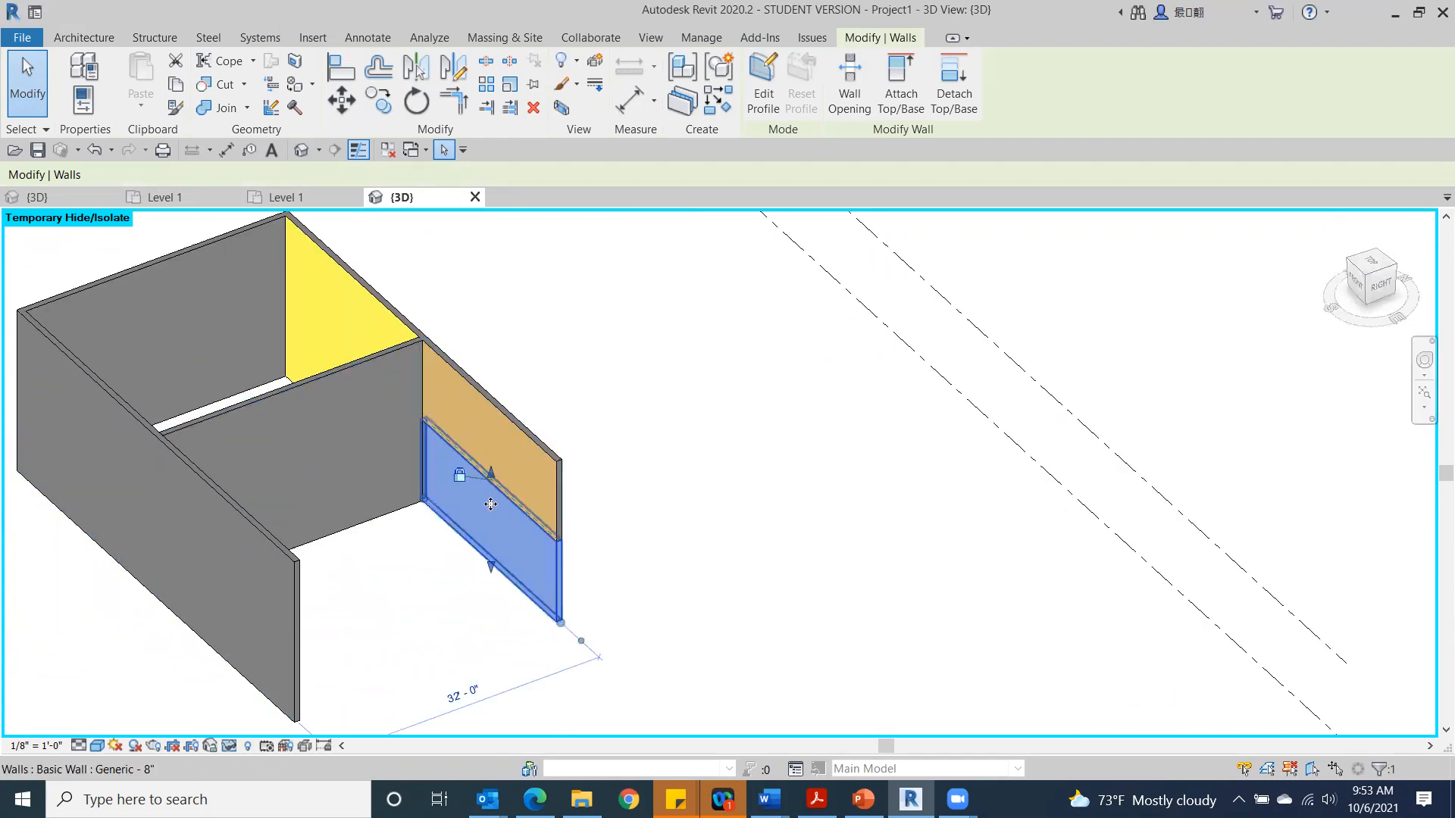
click(227, 592)
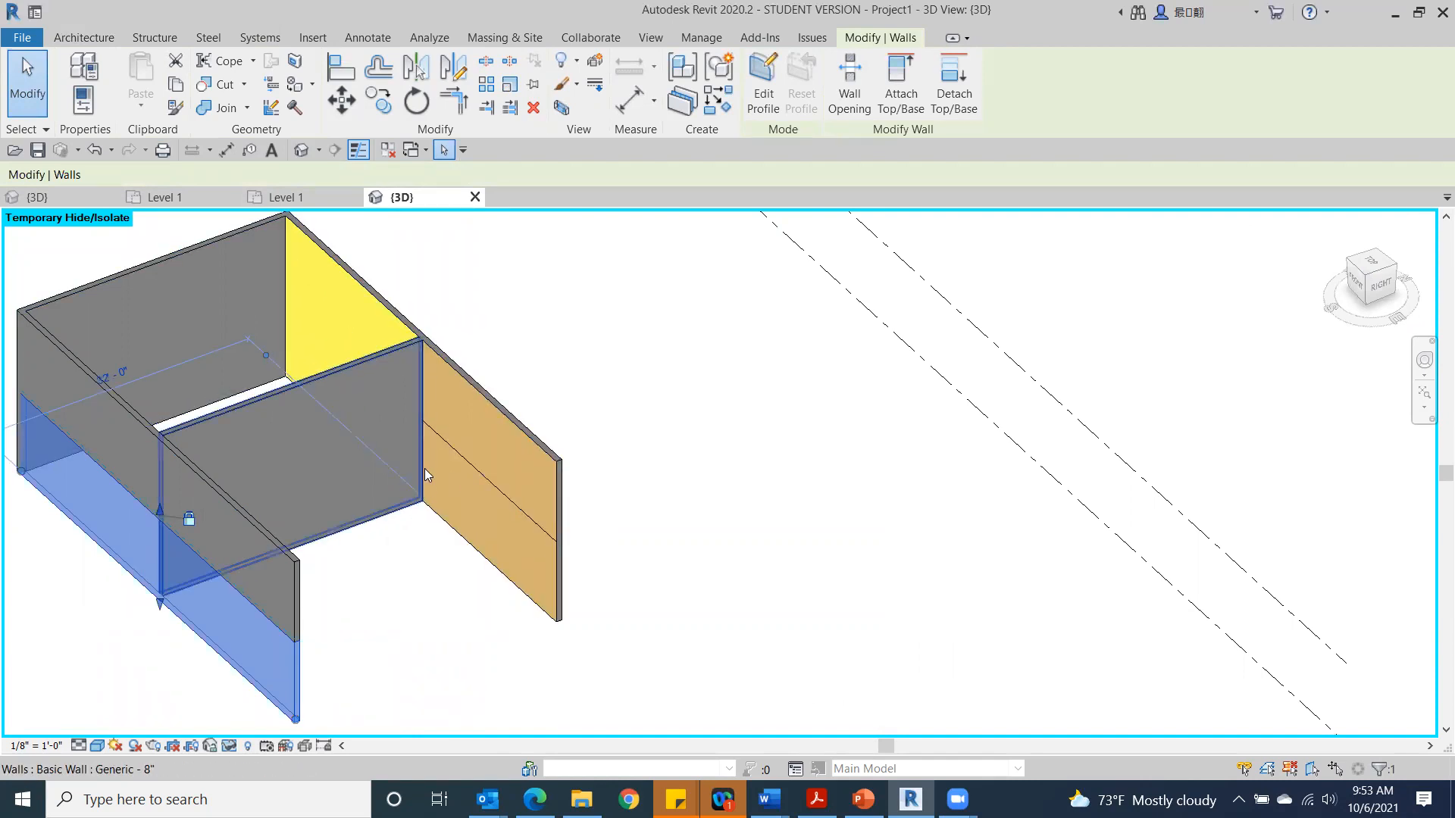
click(507, 549)
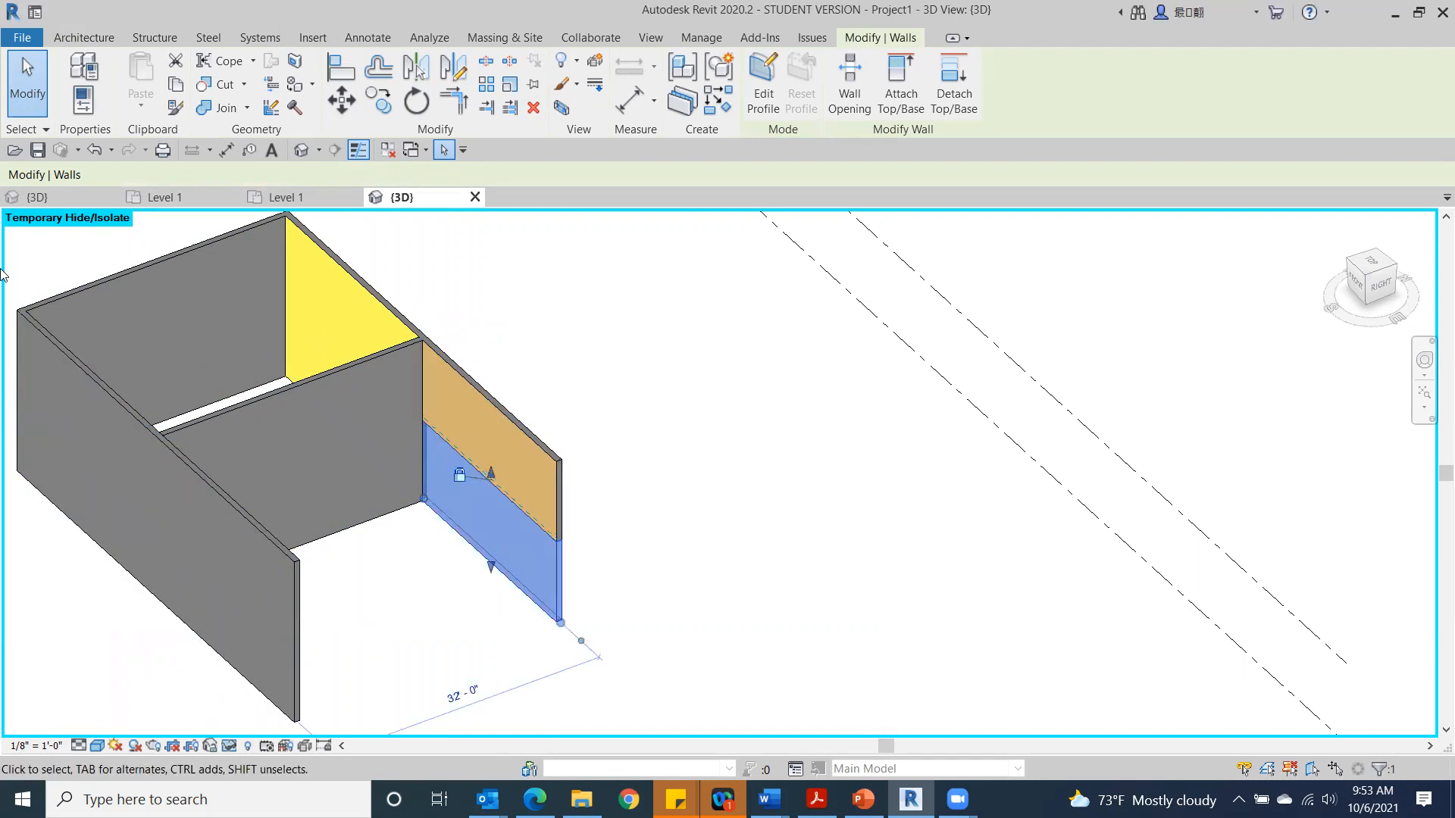
click(167, 576)
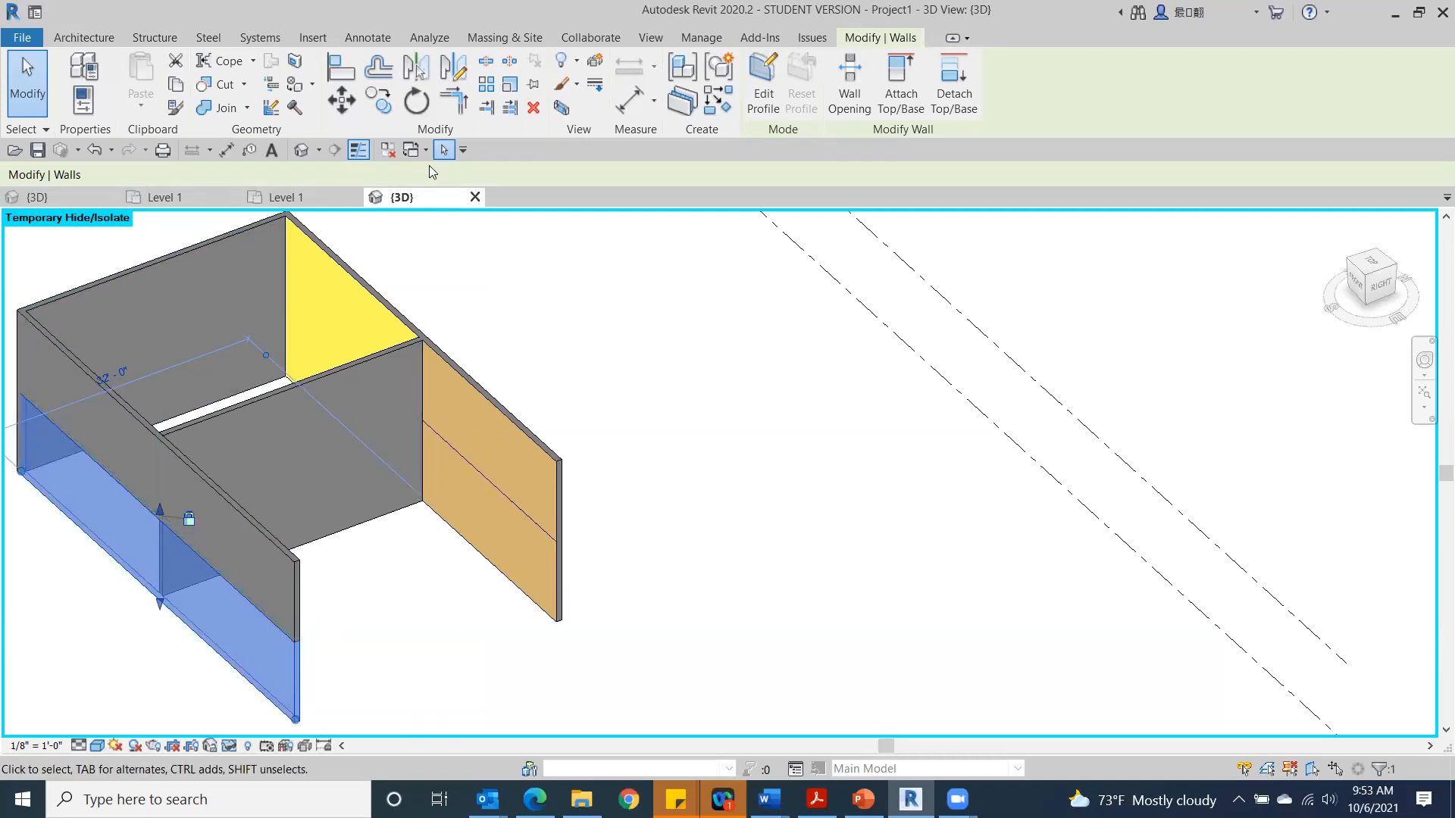
click(785, 487)
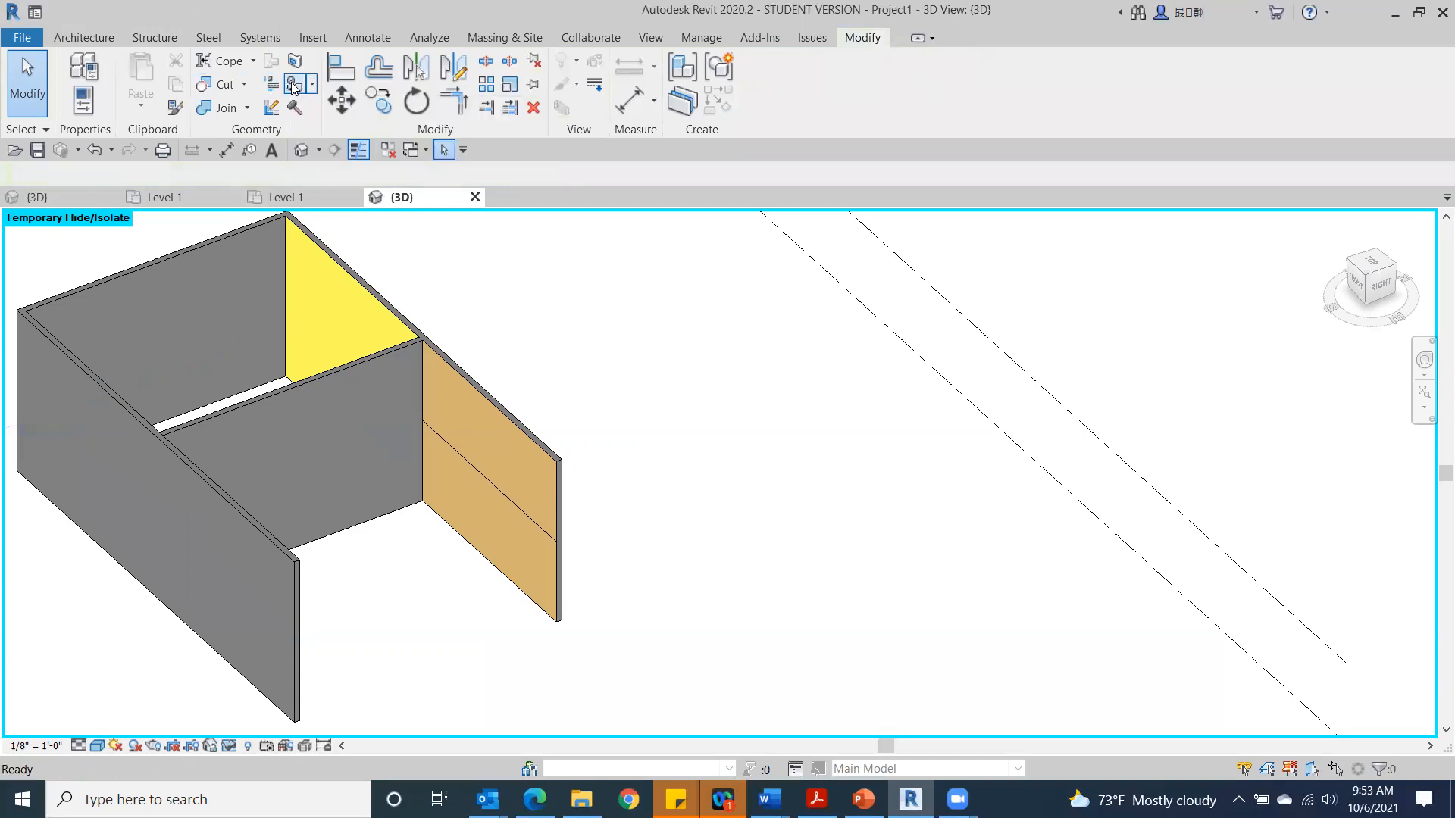
Step: Paint the lower interior face of the north wall's east segment with Parking Stripe
click(294, 86)
scroll(94, 352, down, 5)
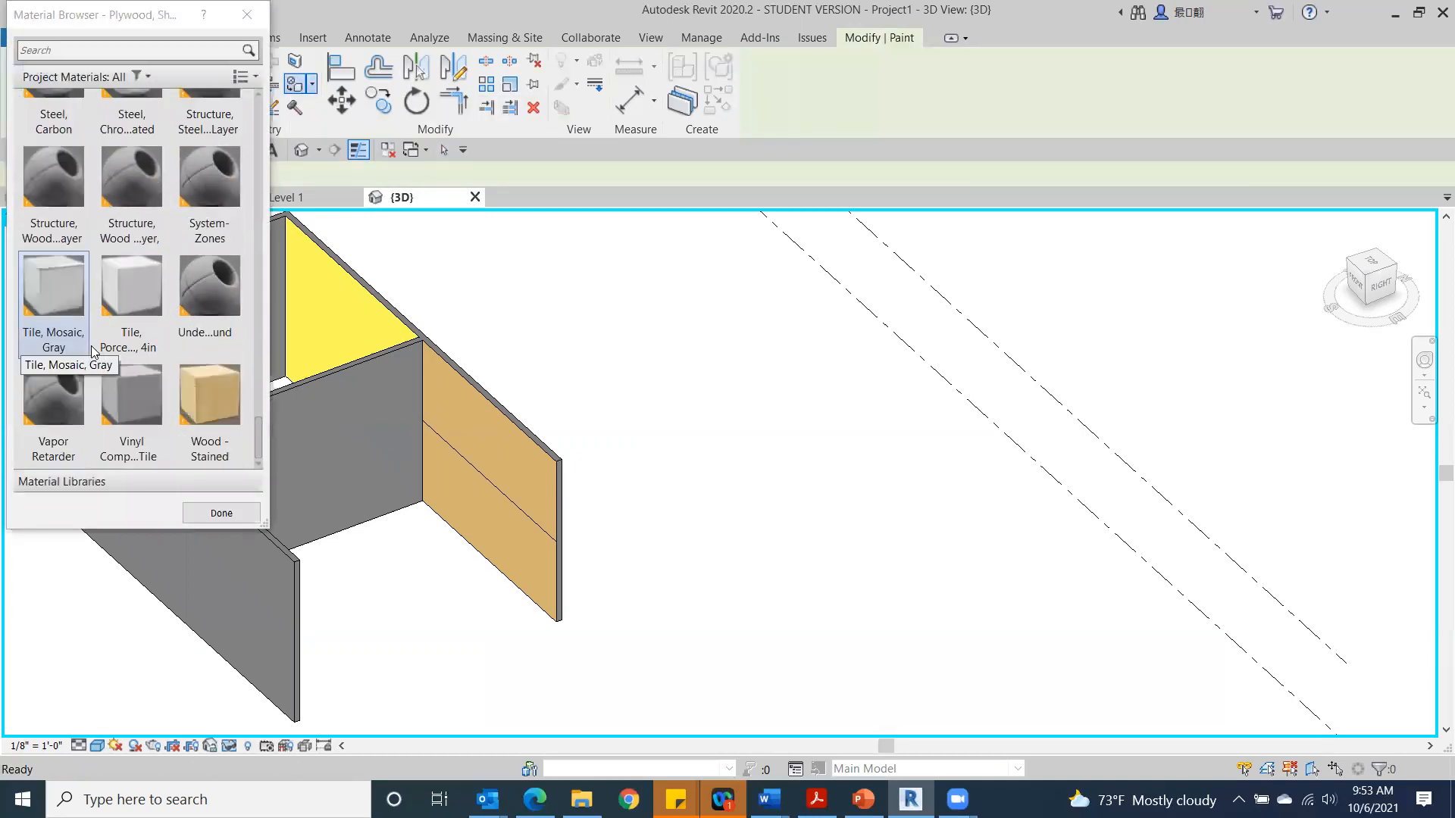
scroll(93, 352, up, 5)
scroll(75, 382, up, 3)
scroll(75, 381, down, 3)
click(64, 347)
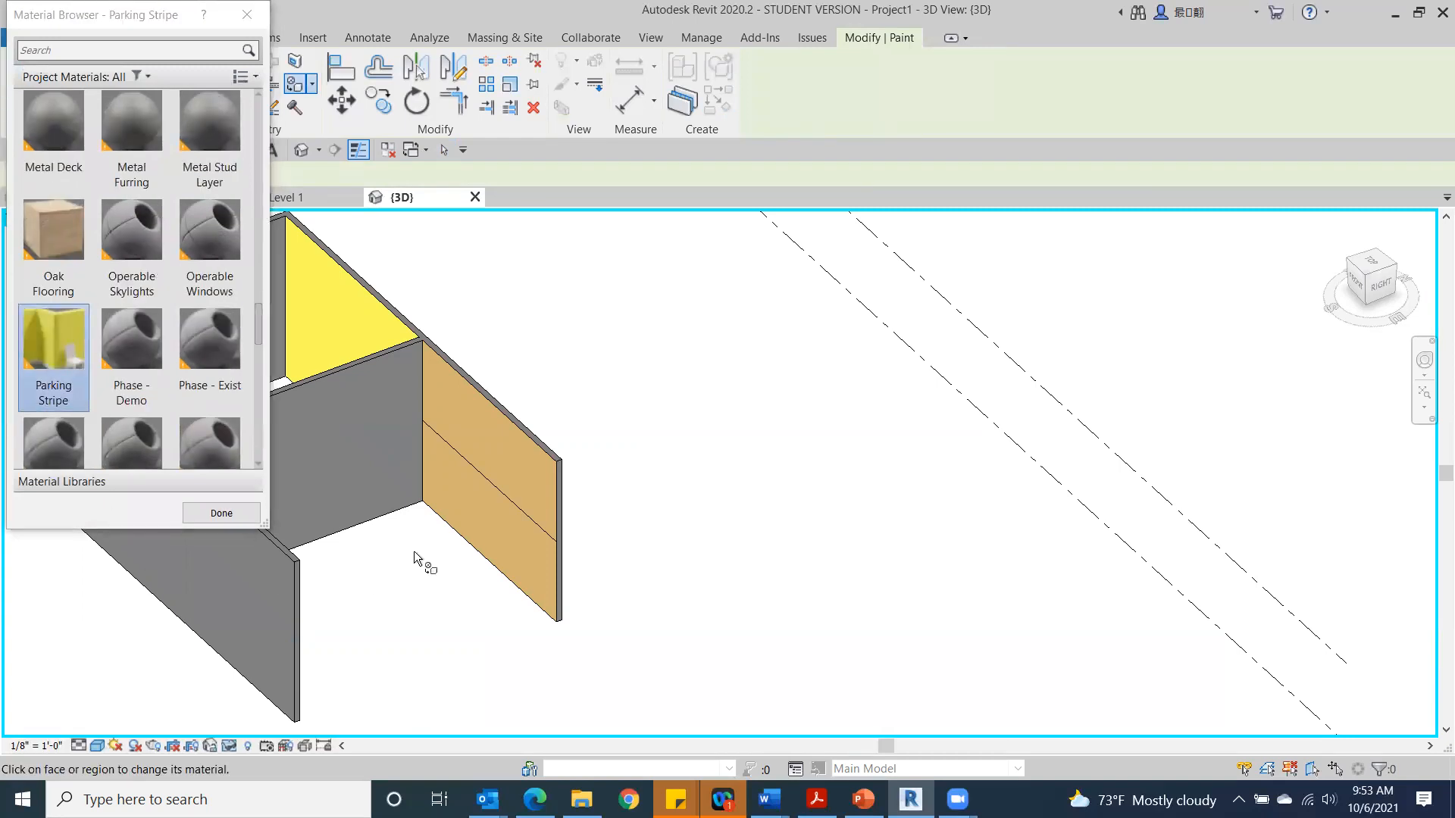
click(505, 544)
Step: Paint the lower interior face of the south wall with Brick, Common, viewing the model from the opposite side
mouse_move(309, 626)
middle_down()
mouse_move(604, 708)
mouse_move(590, 665)
middle_up()
scroll(117, 421, up, 8)
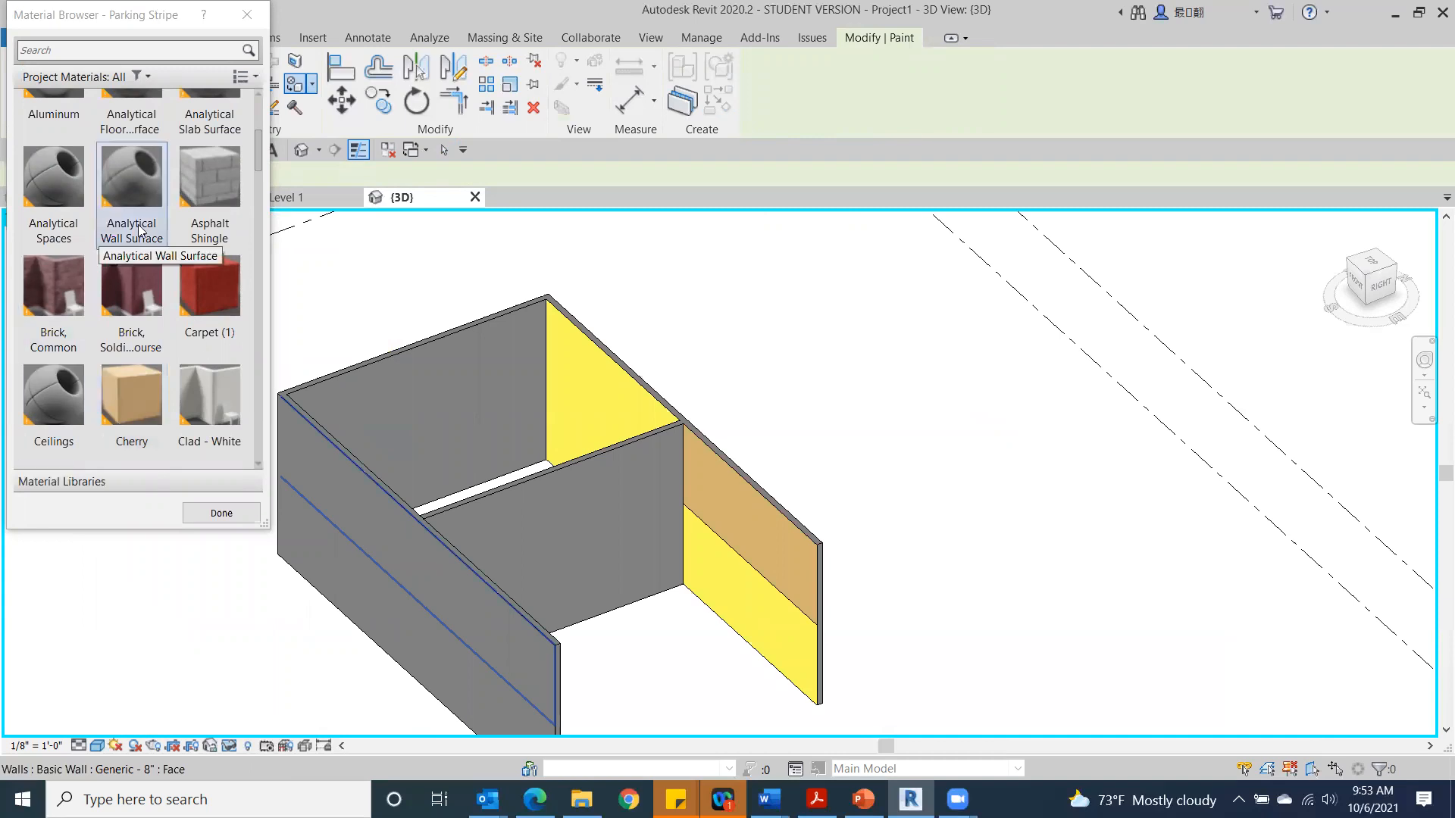
click(75, 300)
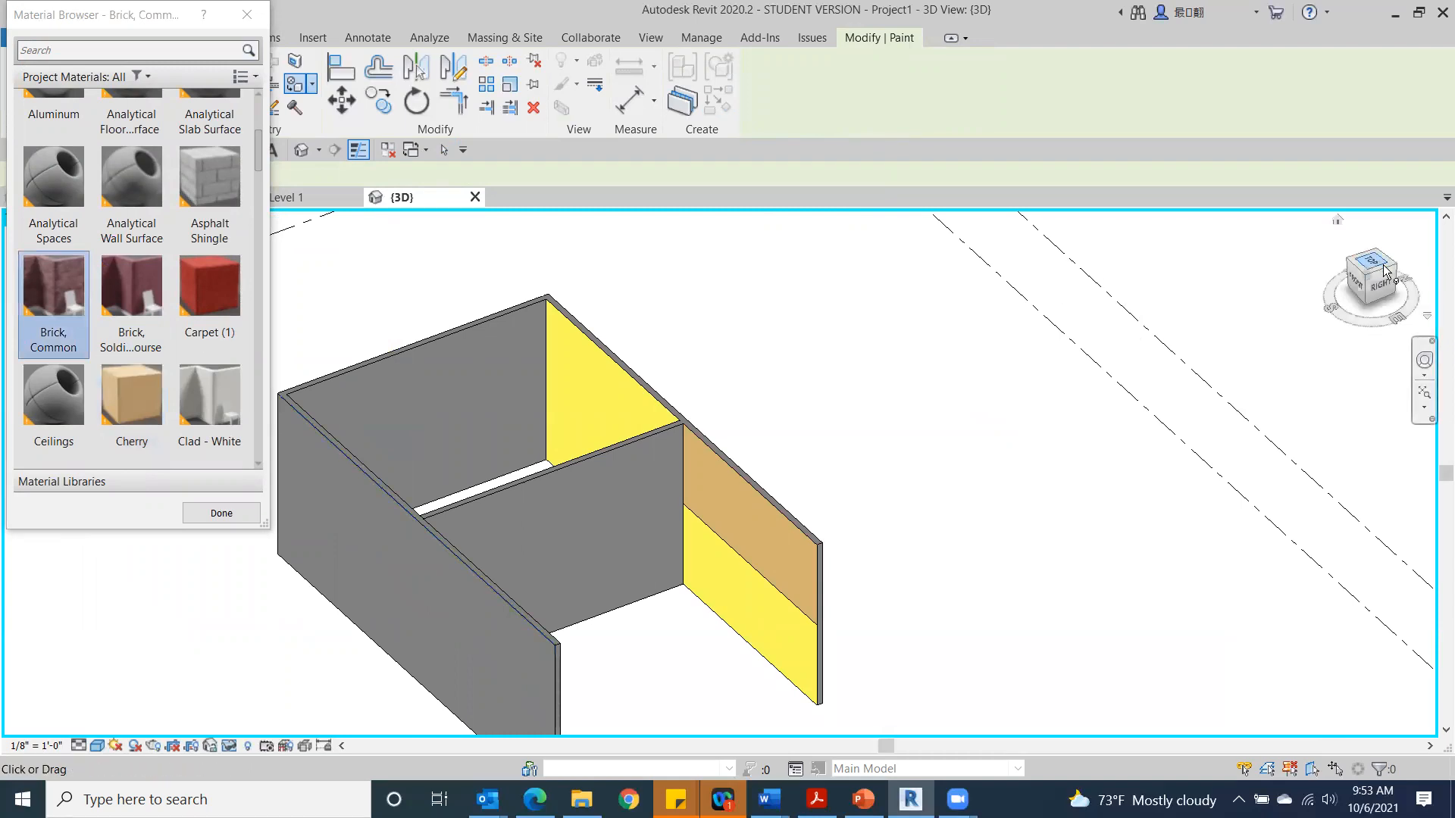
drag(1359, 272, 1037, 311)
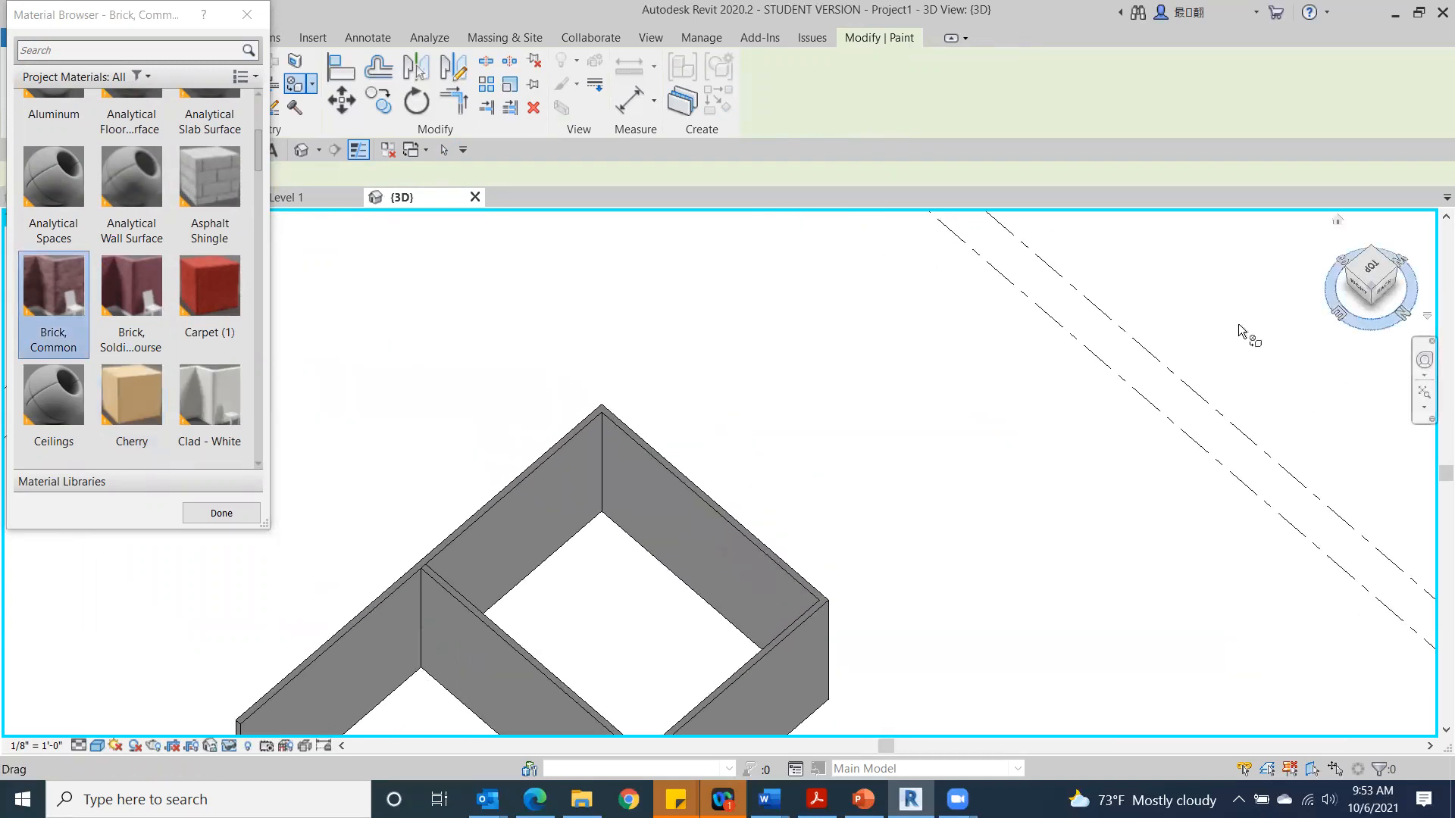
click(523, 544)
Step: Paint the upper interior face of the south wall with Carpet (1)
scroll(186, 305, up, 5)
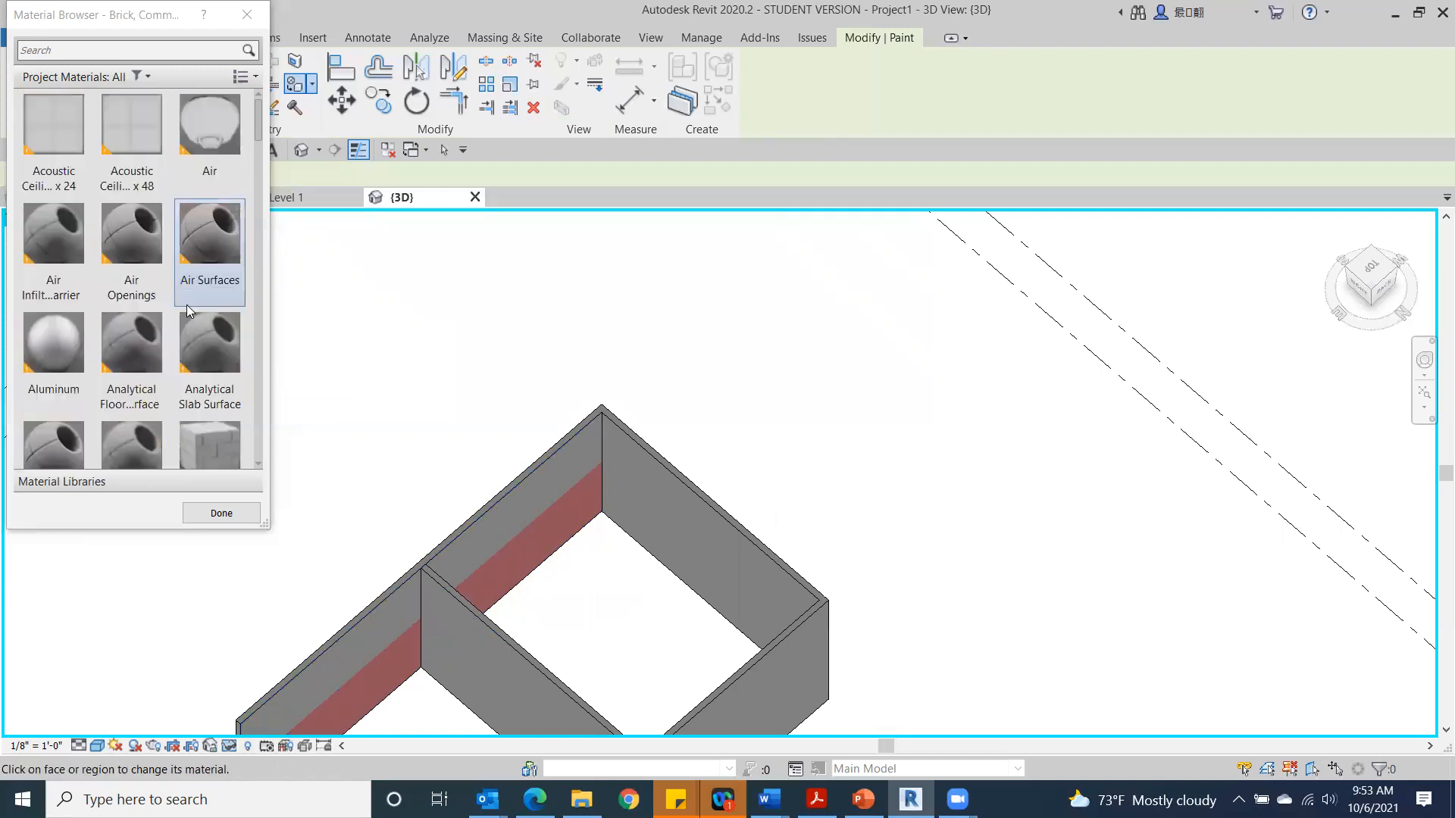
scroll(186, 305, down, 18)
scroll(187, 305, up, 6)
scroll(187, 305, up, 4)
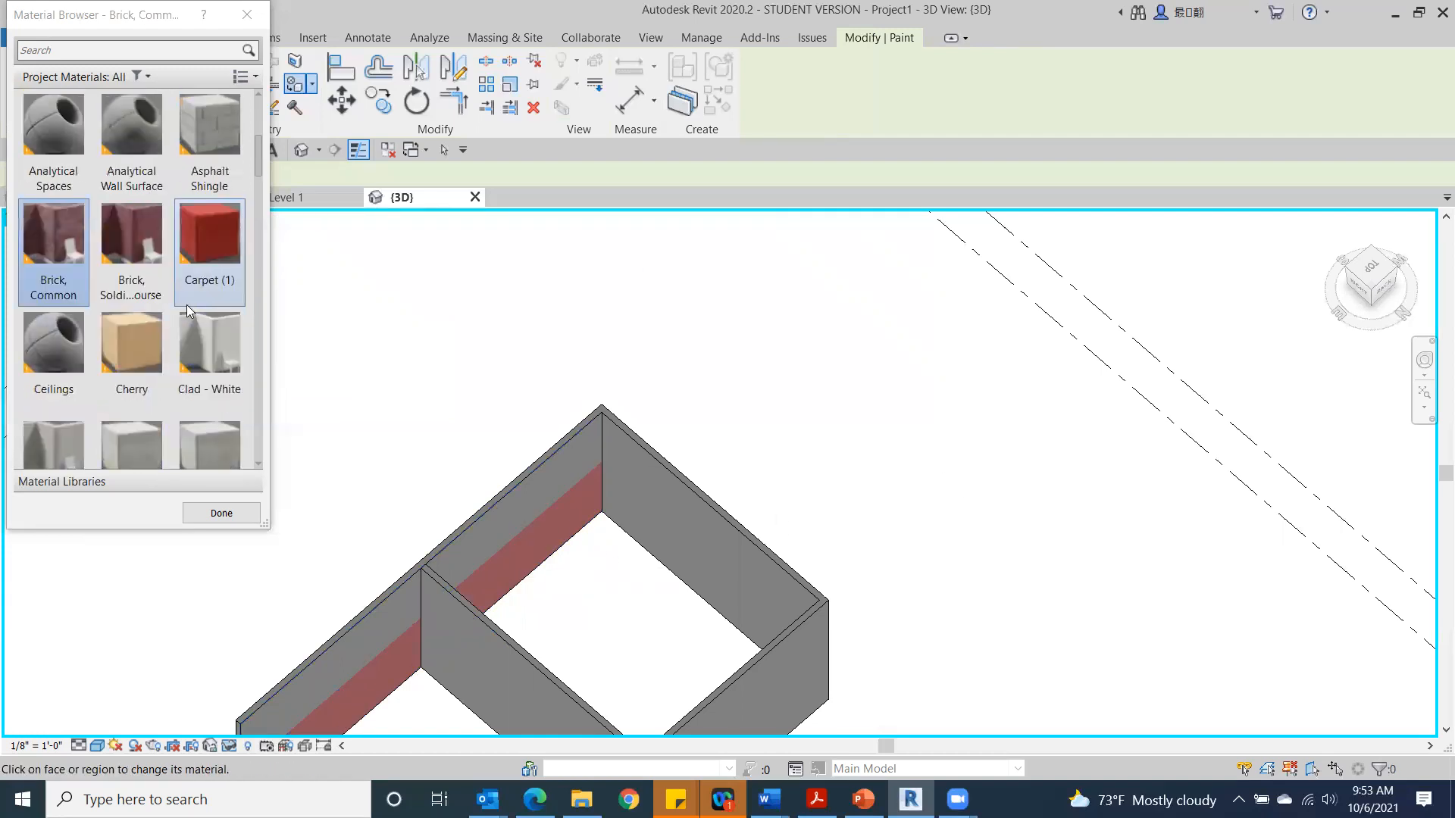
click(233, 244)
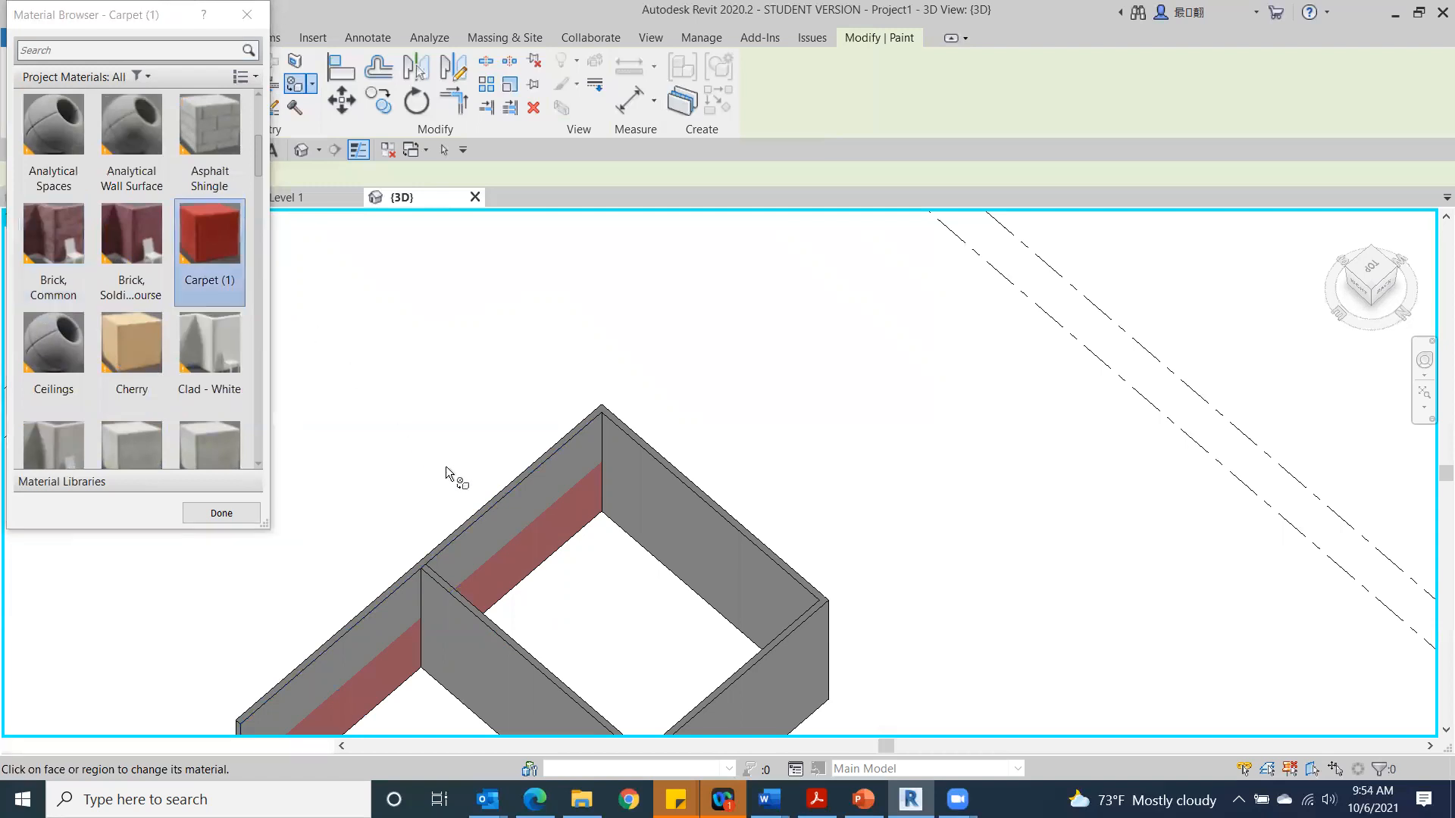
click(495, 526)
scroll(91, 394, down, 1)
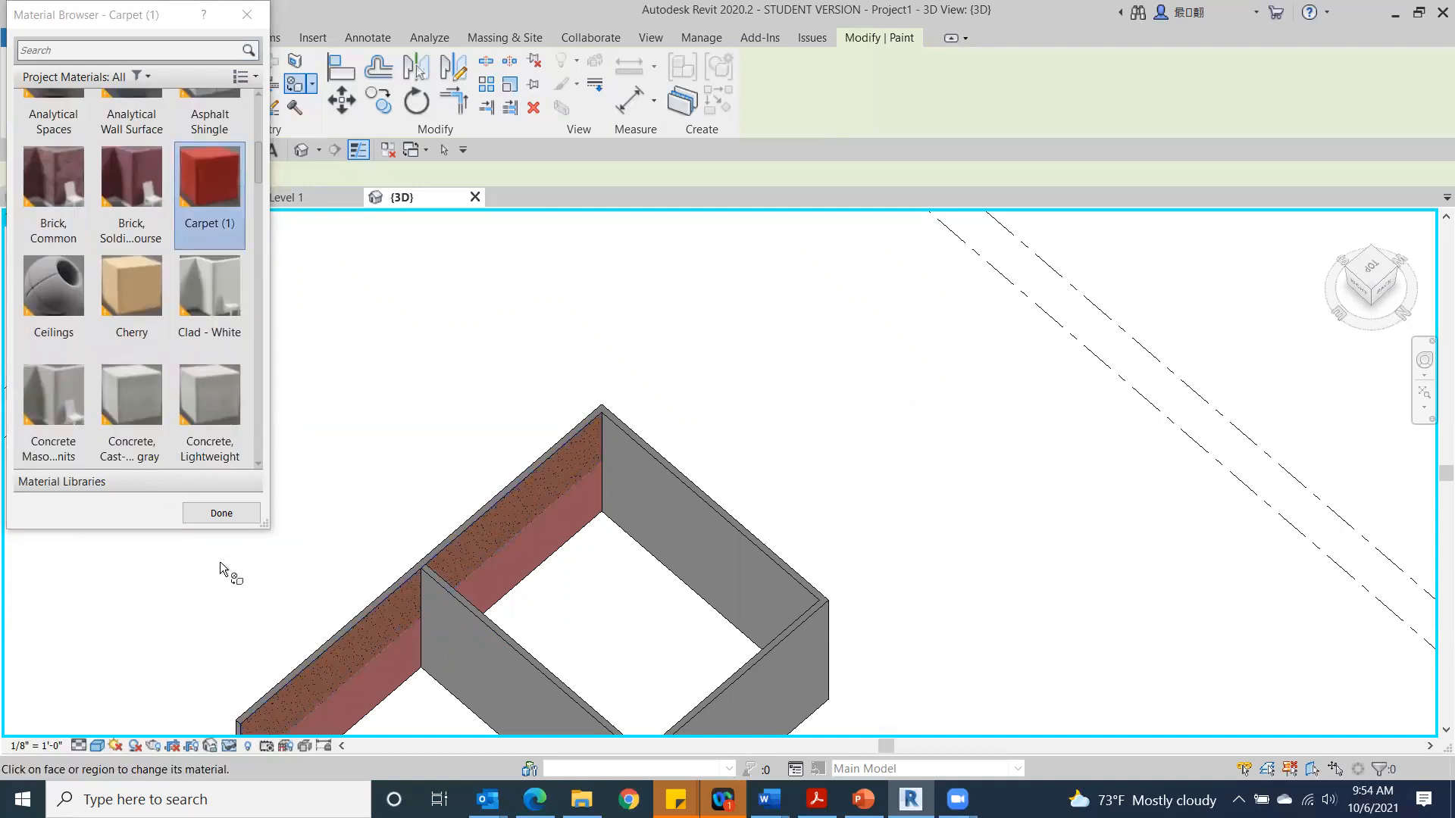
Step: Finish painting the wall faces and switch the 3D view to the Realistic visual style, facing the south wall's painted interior
click(222, 513)
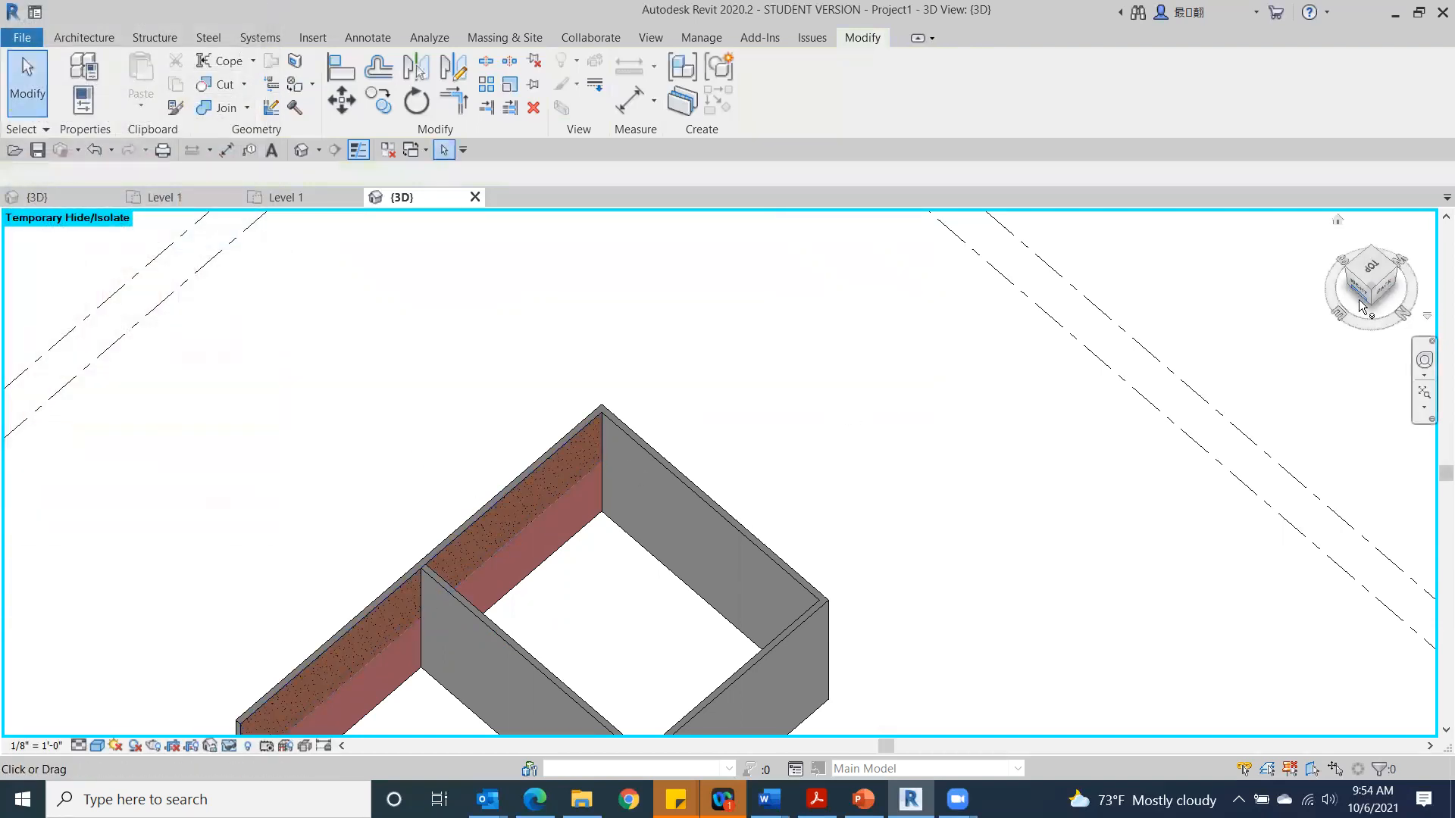
drag(1366, 291, 1375, 257)
mouse_move(870, 506)
middle_down()
mouse_move(1013, 412)
mouse_move(1121, 298)
middle_up()
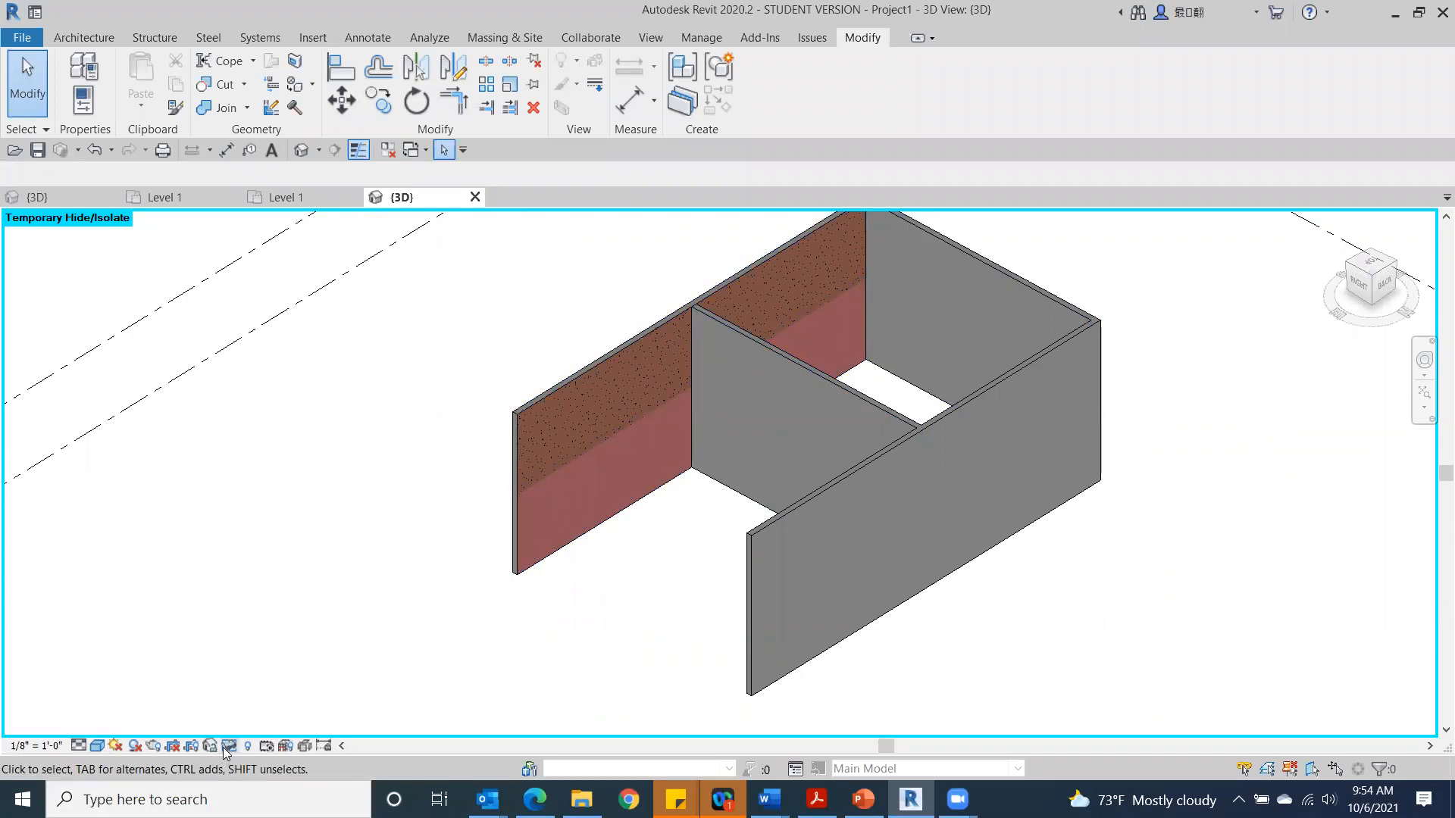
click(97, 748)
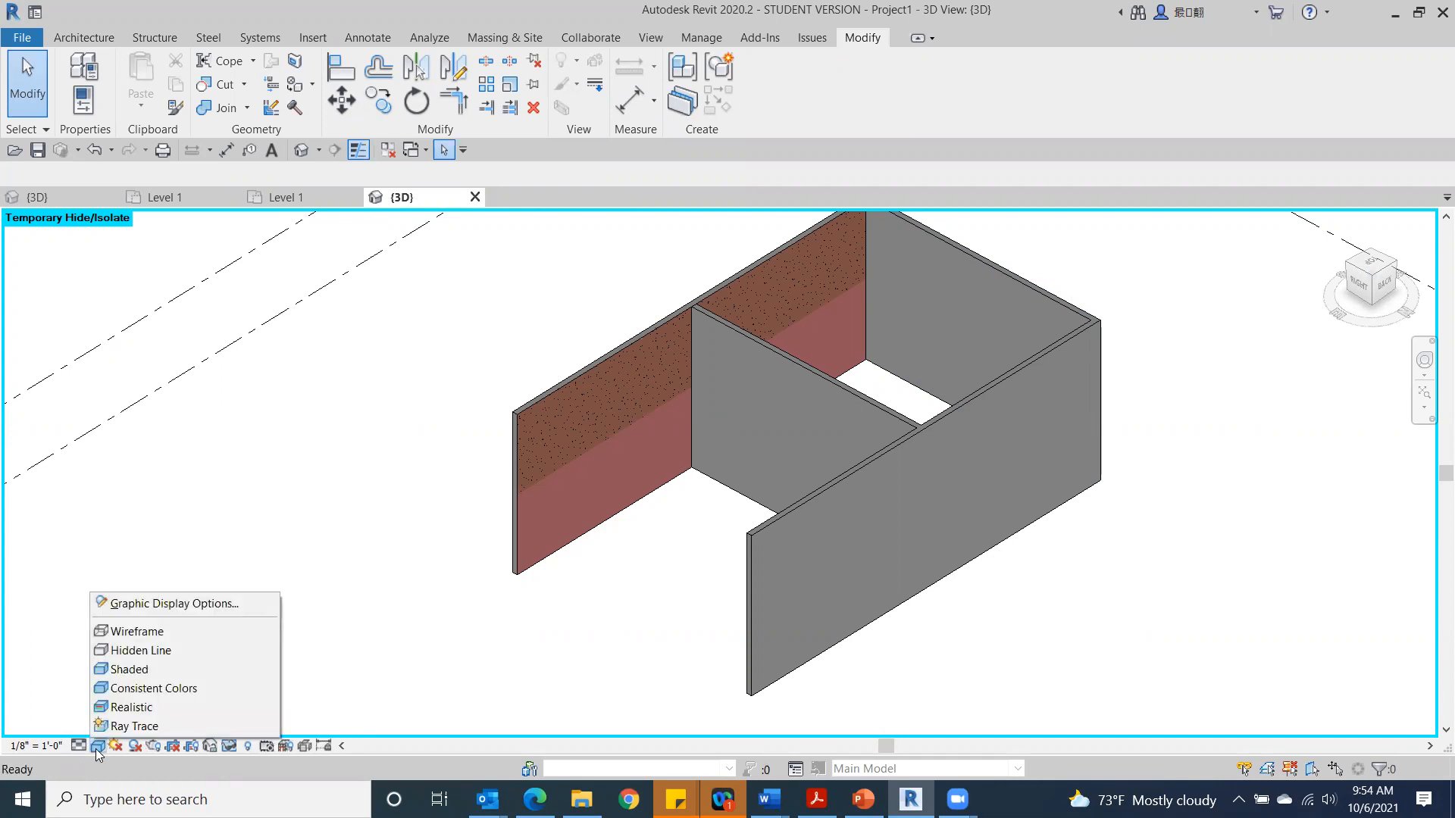
click(130, 710)
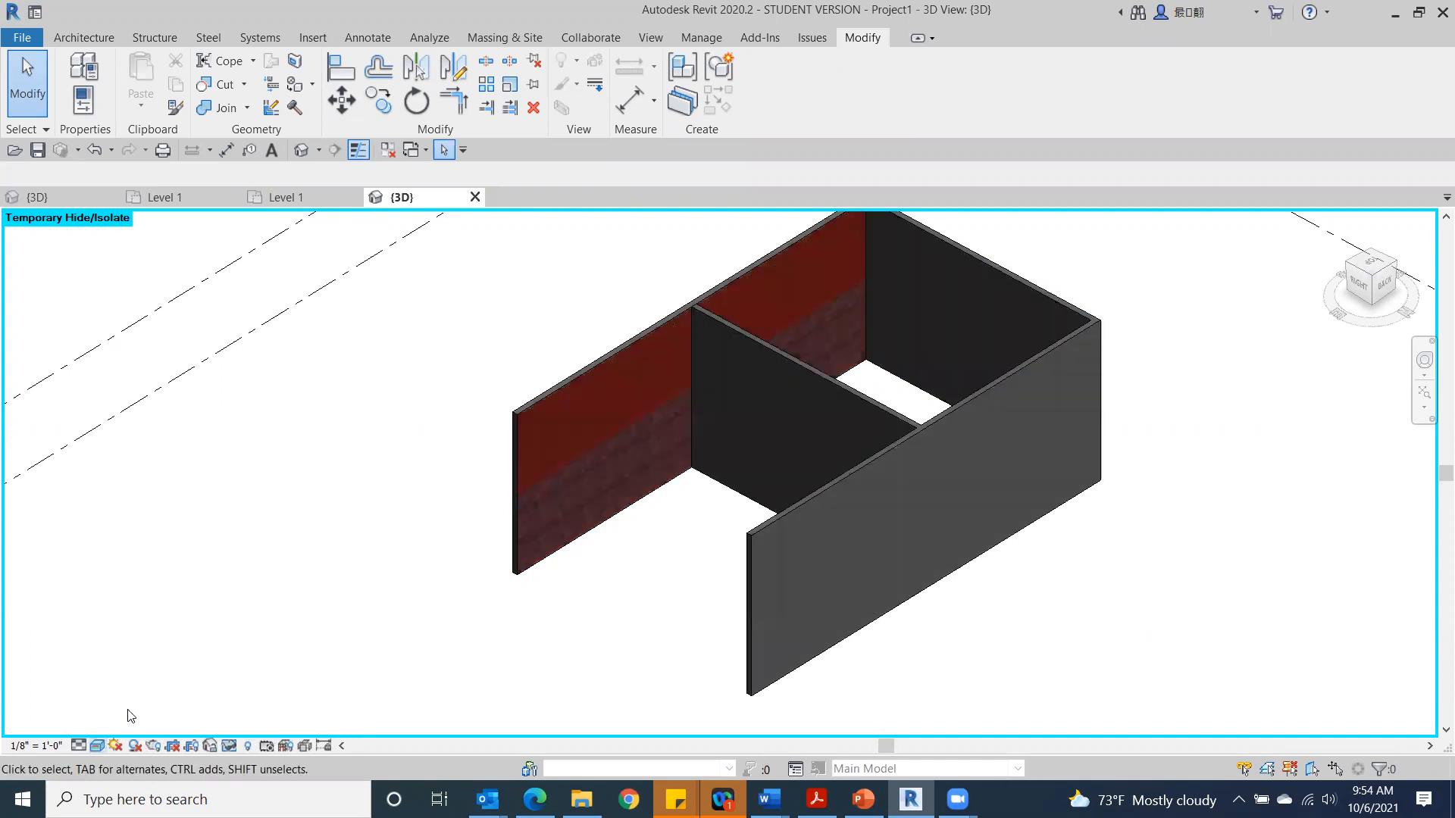
Step: Examine the painted materials up close on the upper and lower interior faces of the south and north walls
scroll(552, 482, up, 5)
scroll(552, 482, up, 1)
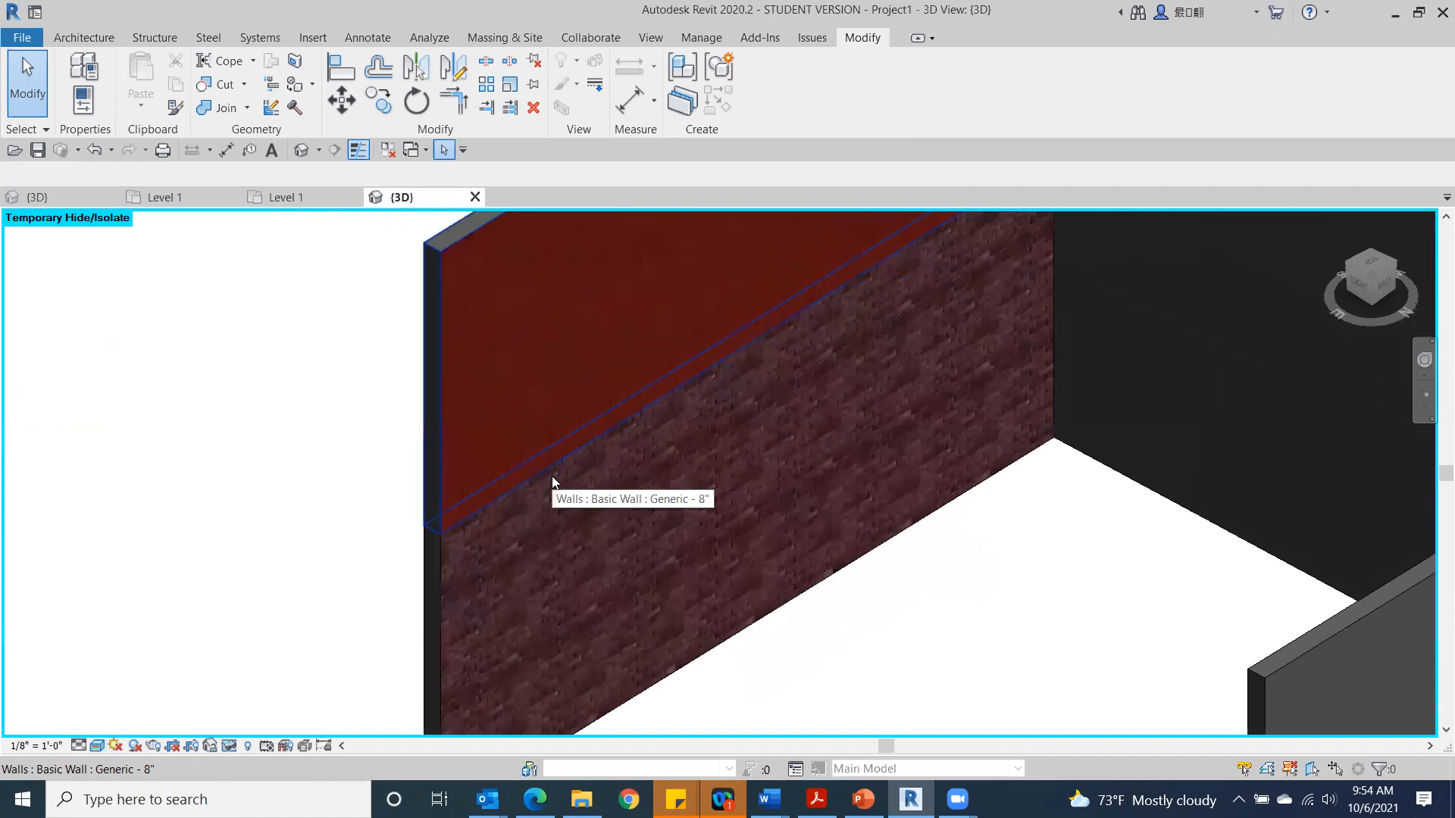
scroll(568, 496, down, 5)
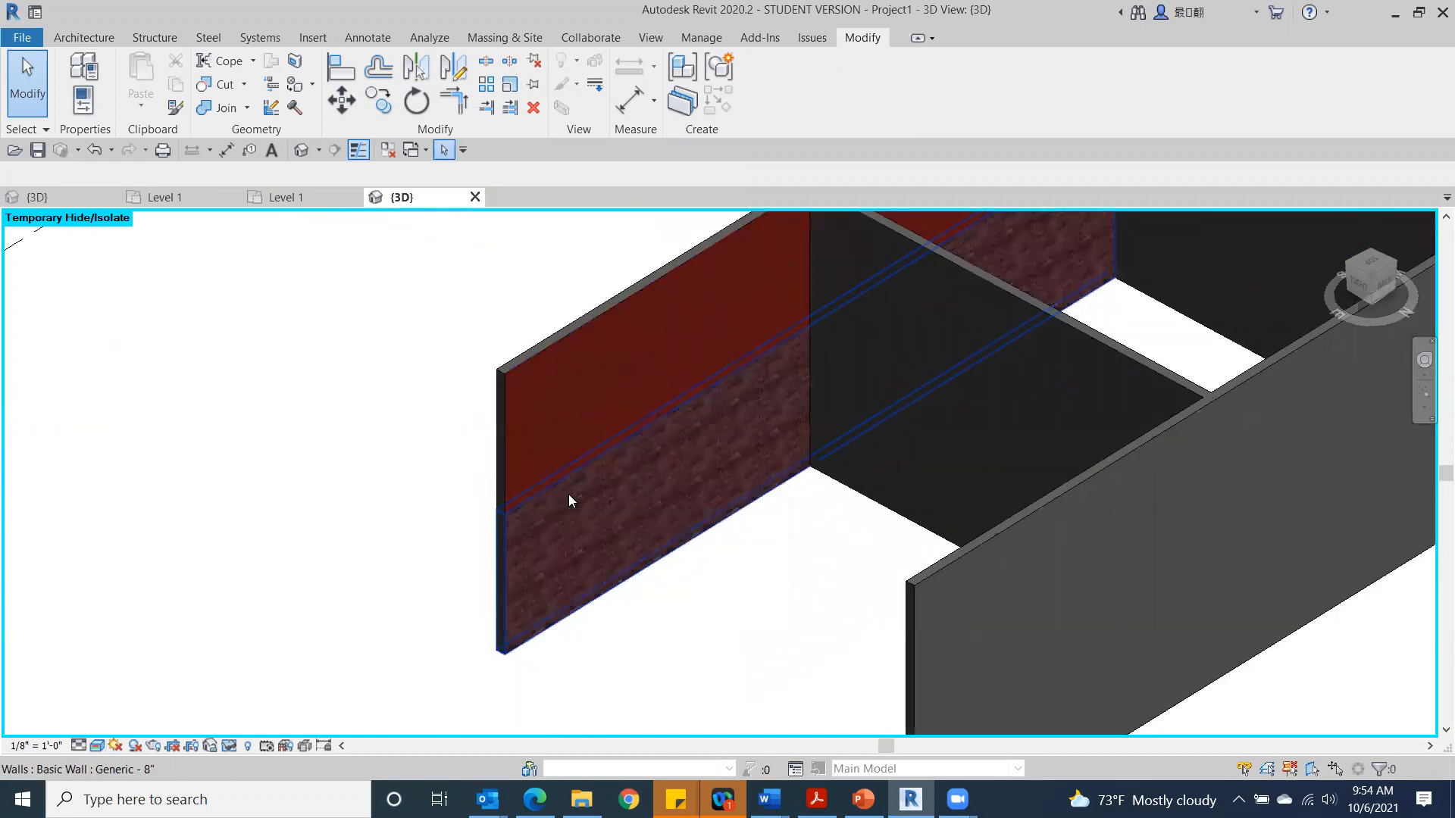
click(1370, 290)
drag(1362, 289, 1338, 303)
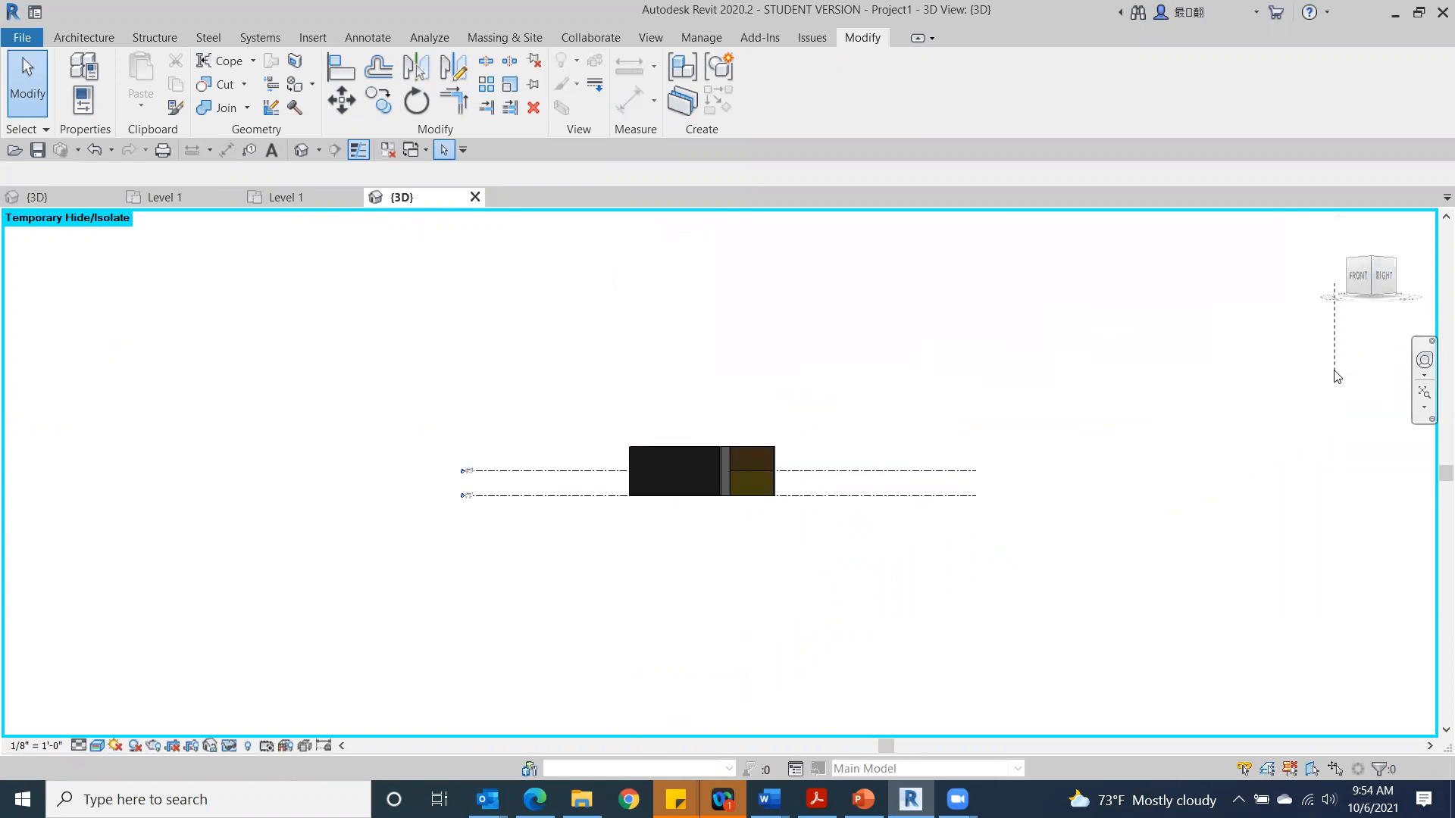
click(1373, 265)
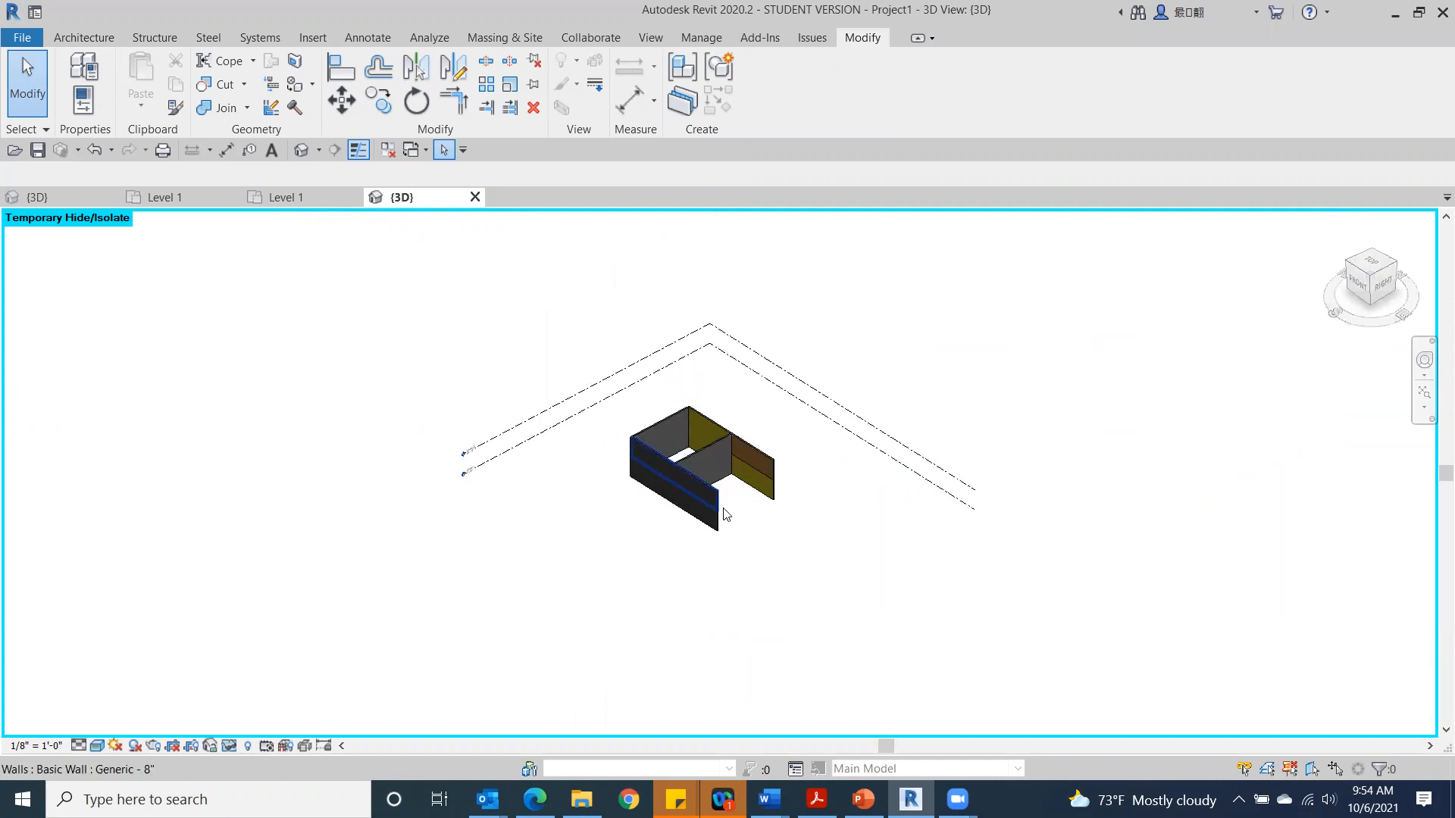
scroll(779, 439, up, 6)
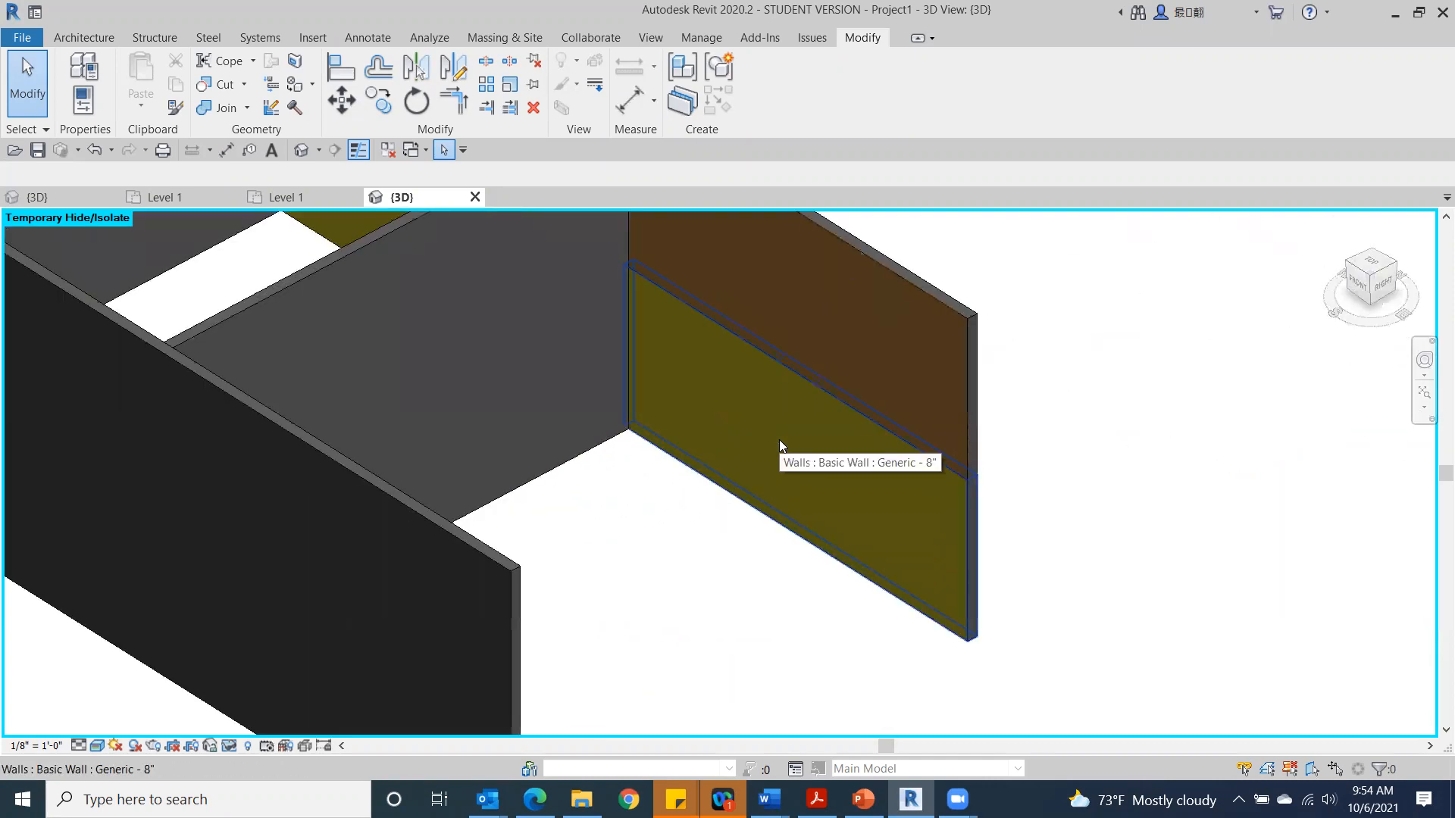
scroll(779, 440, up, 1)
scroll(779, 439, down, 5)
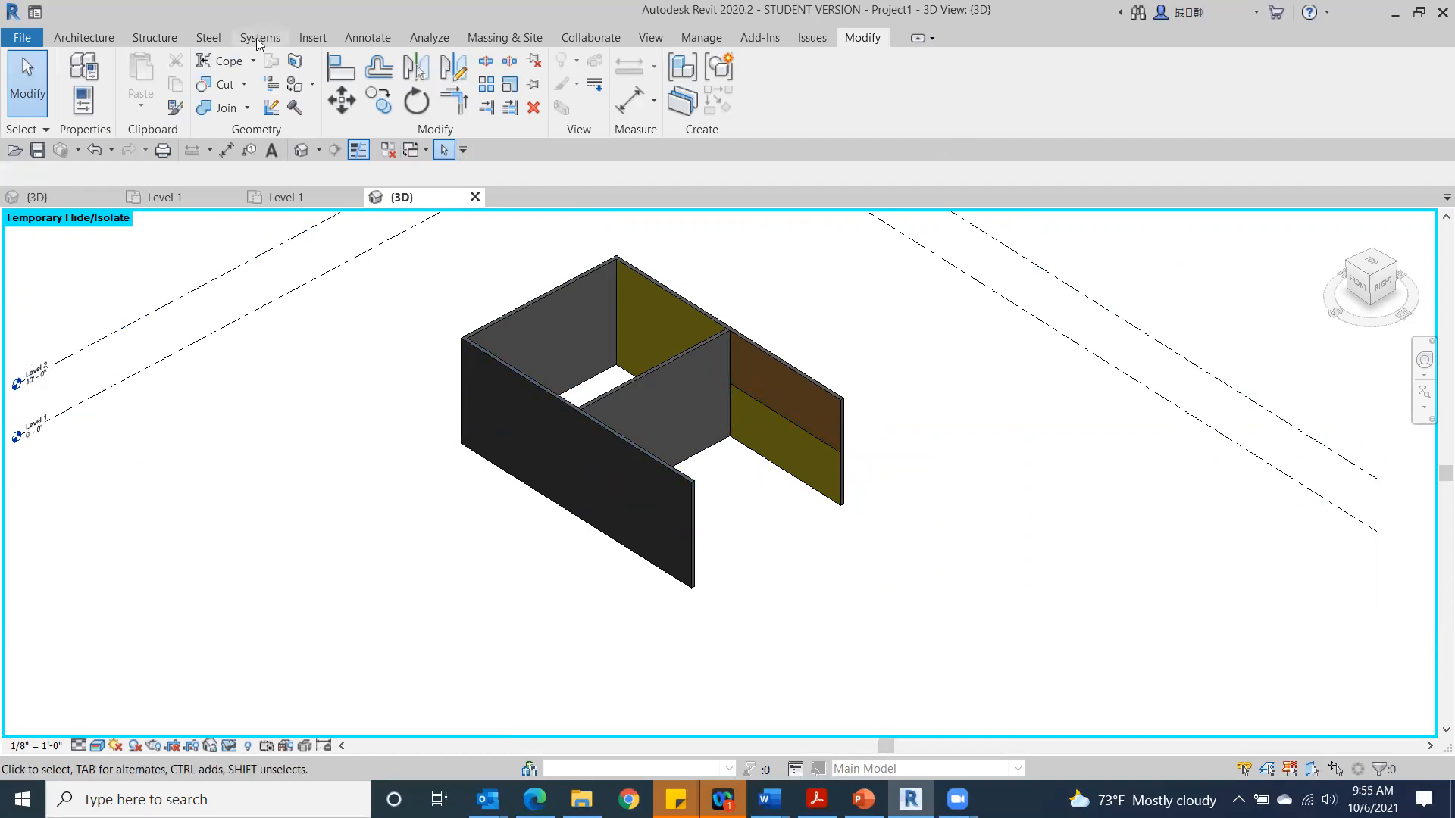
Step: Create a new project material and name it Paint - Den mcm
click(23, 80)
click(702, 38)
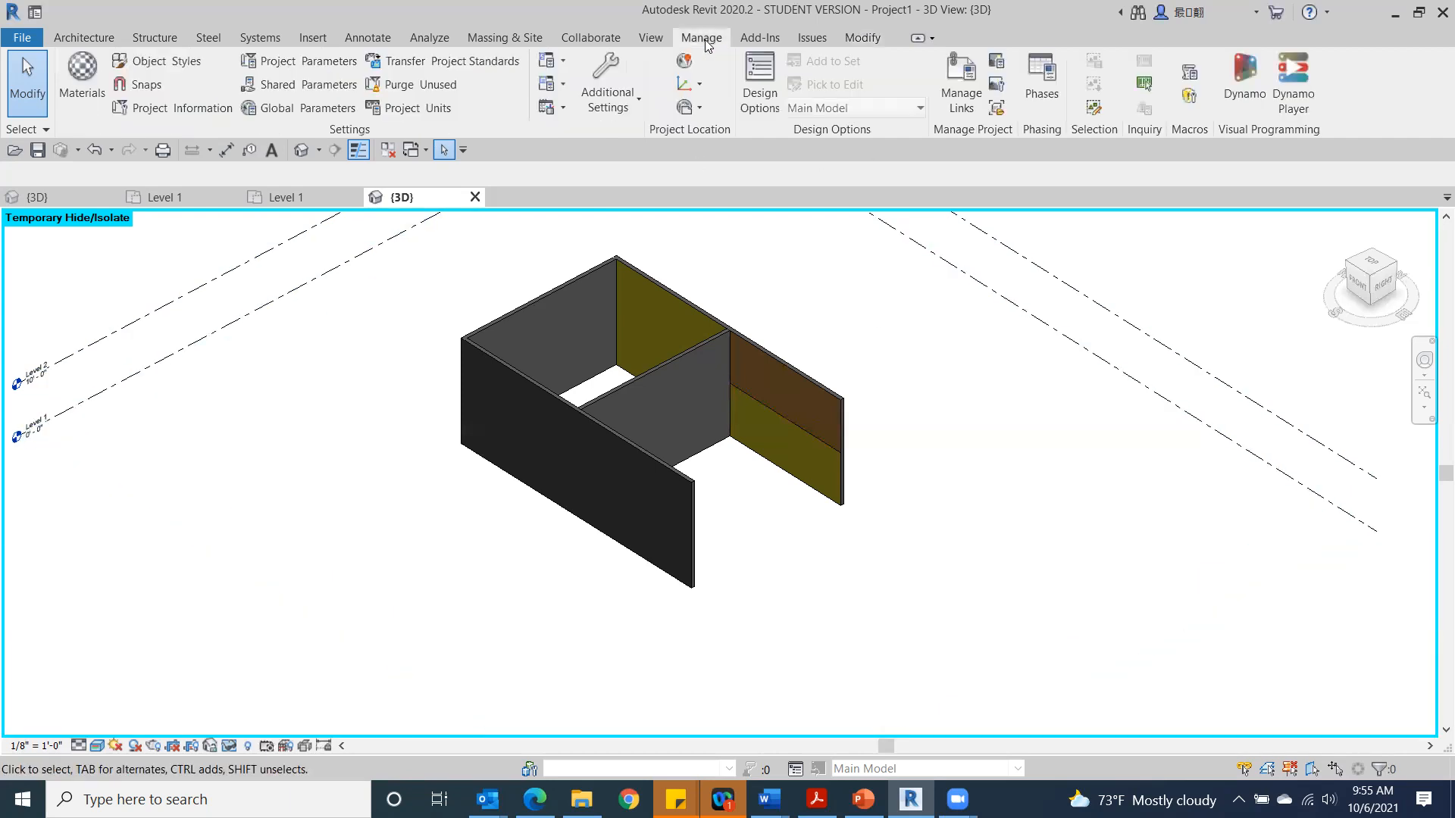
click(81, 94)
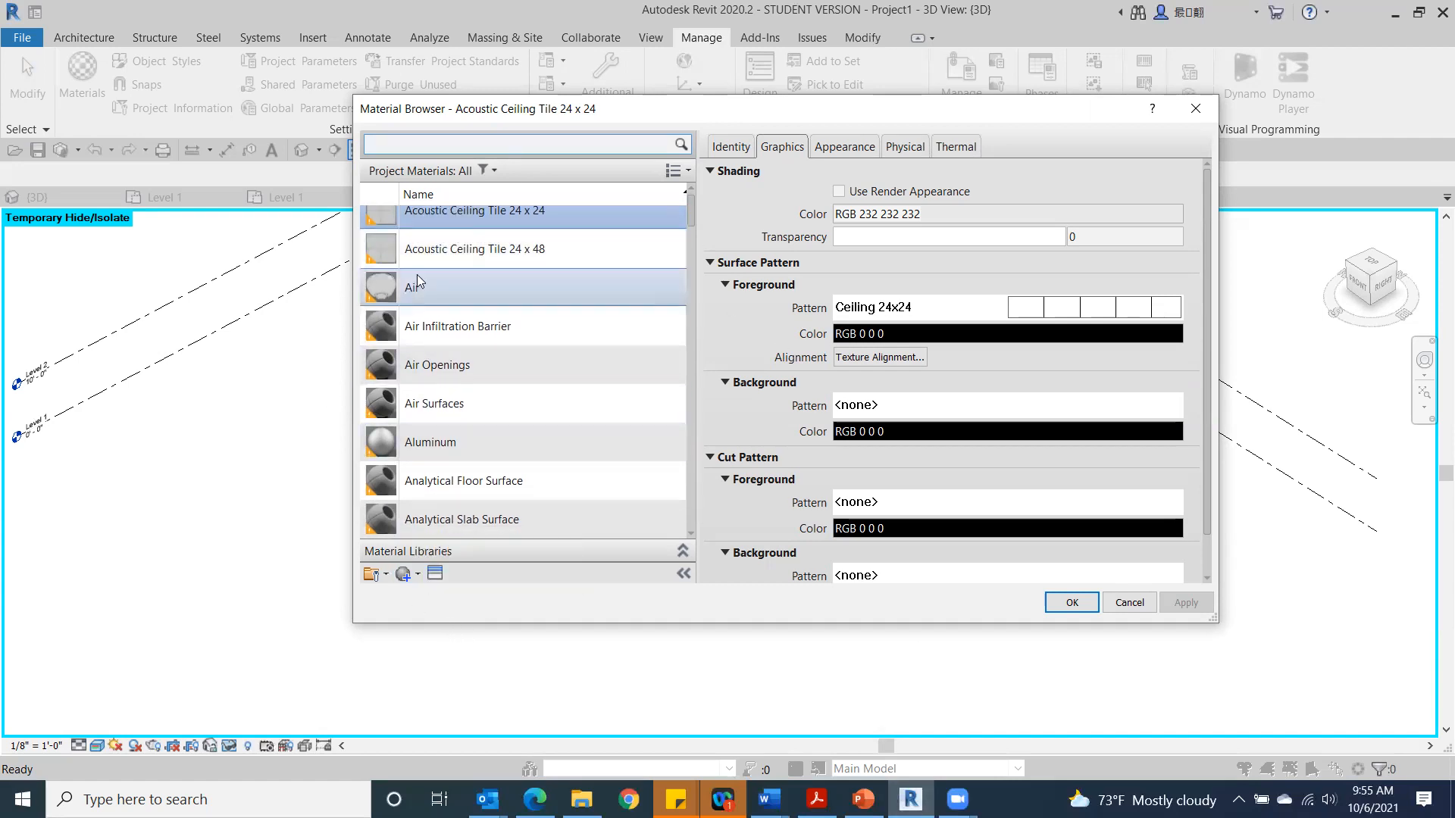
click(404, 581)
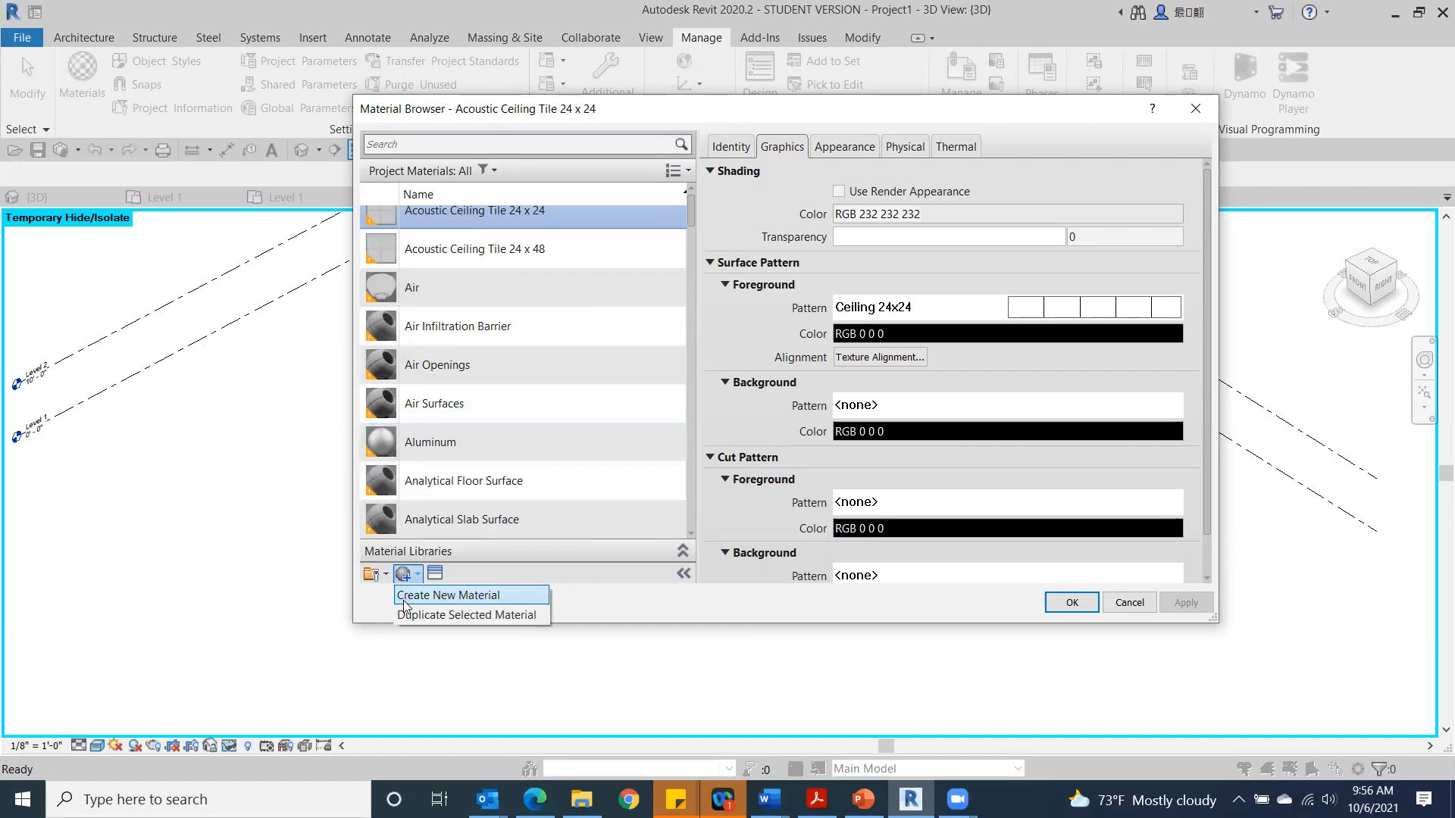
click(403, 600)
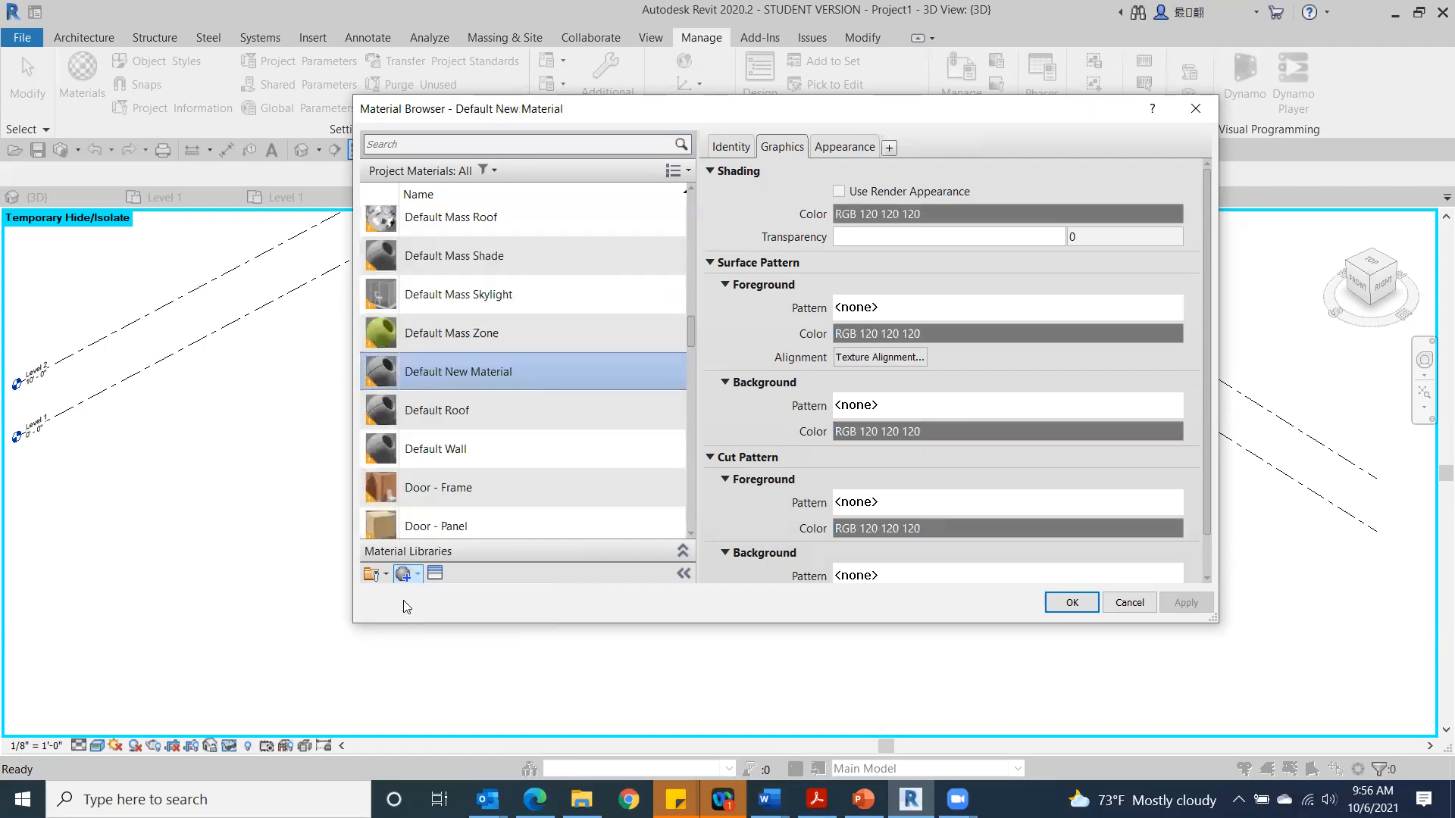
right_click(464, 365)
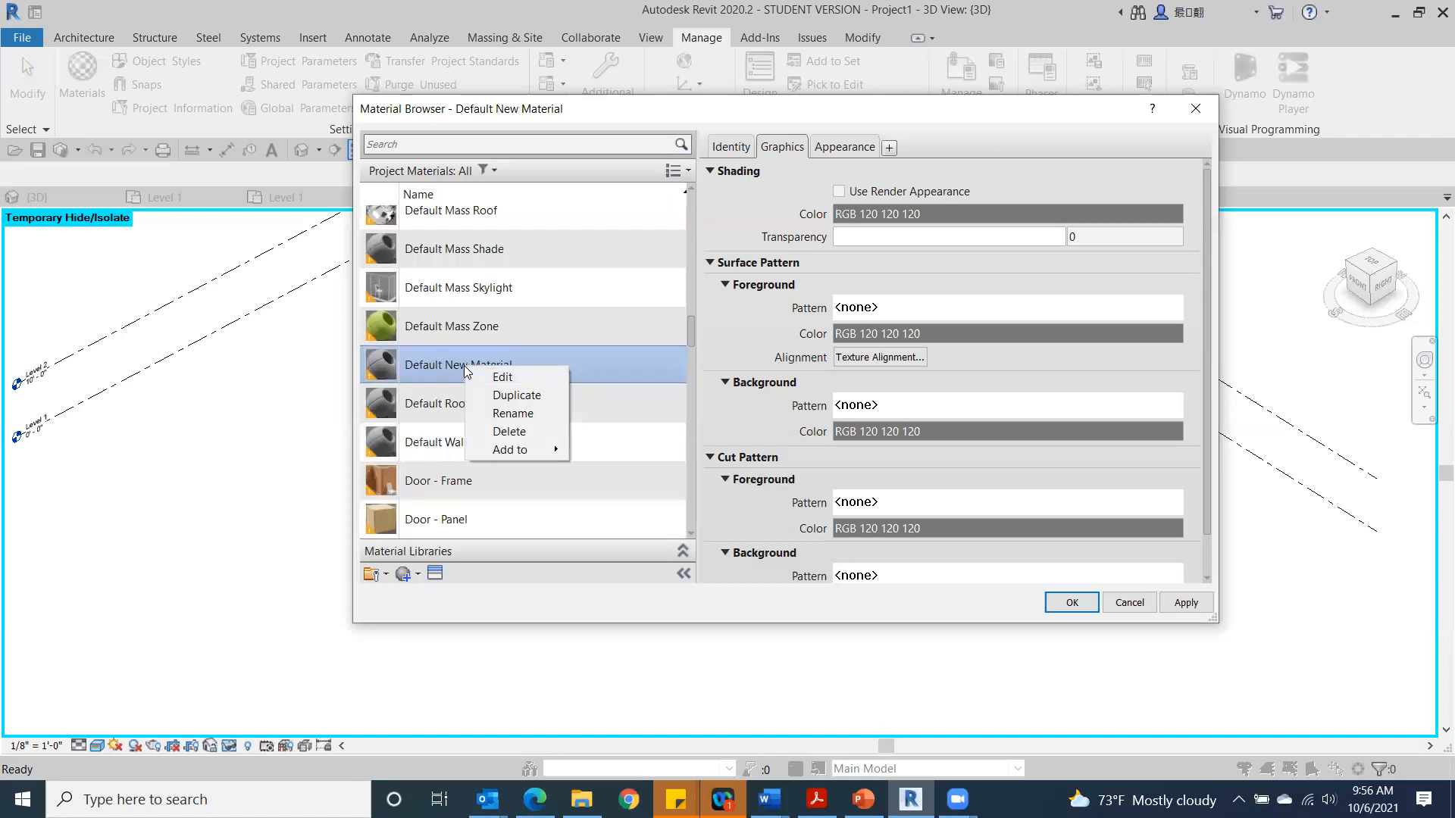
click(506, 416)
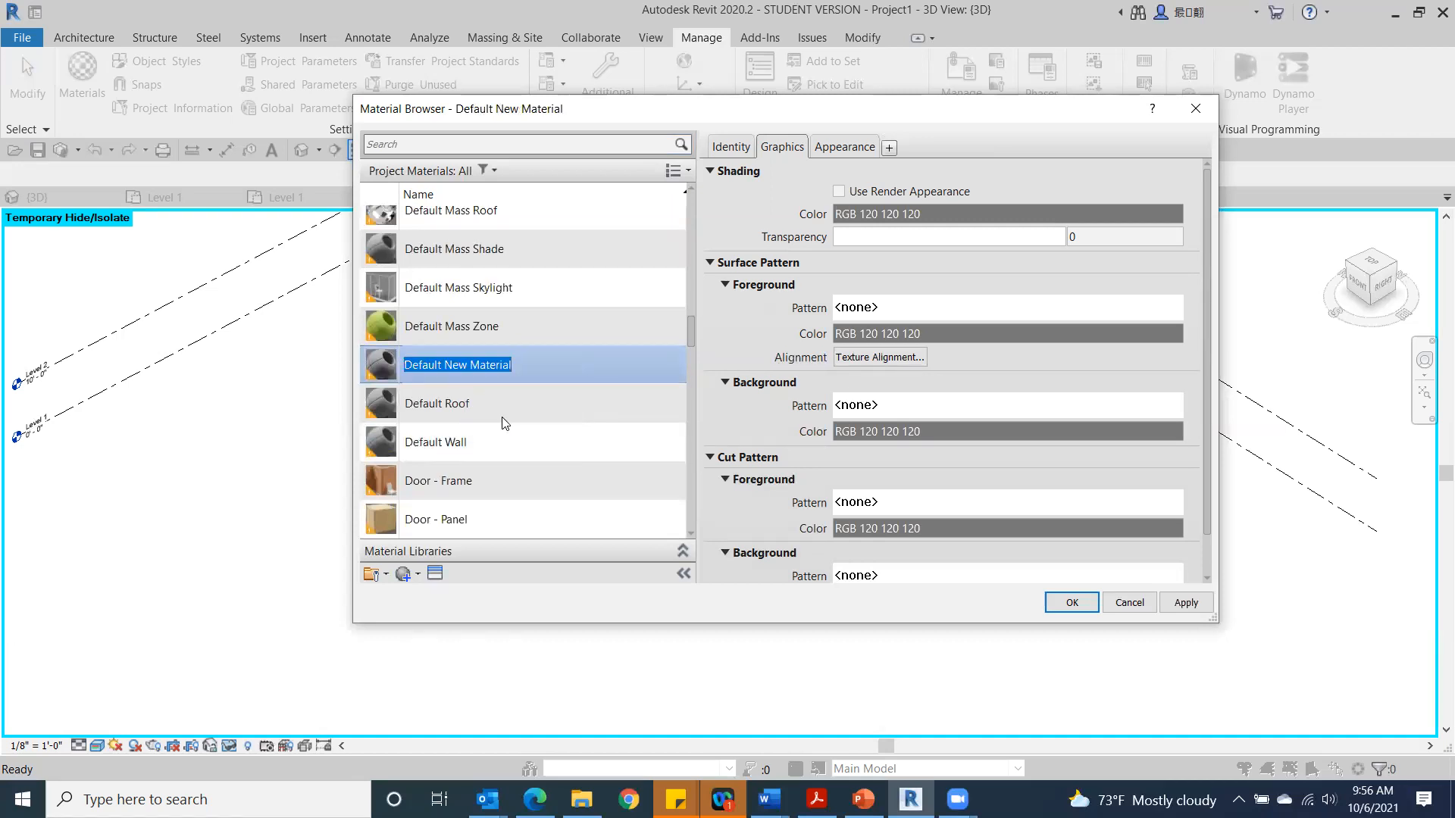
text(Pai)
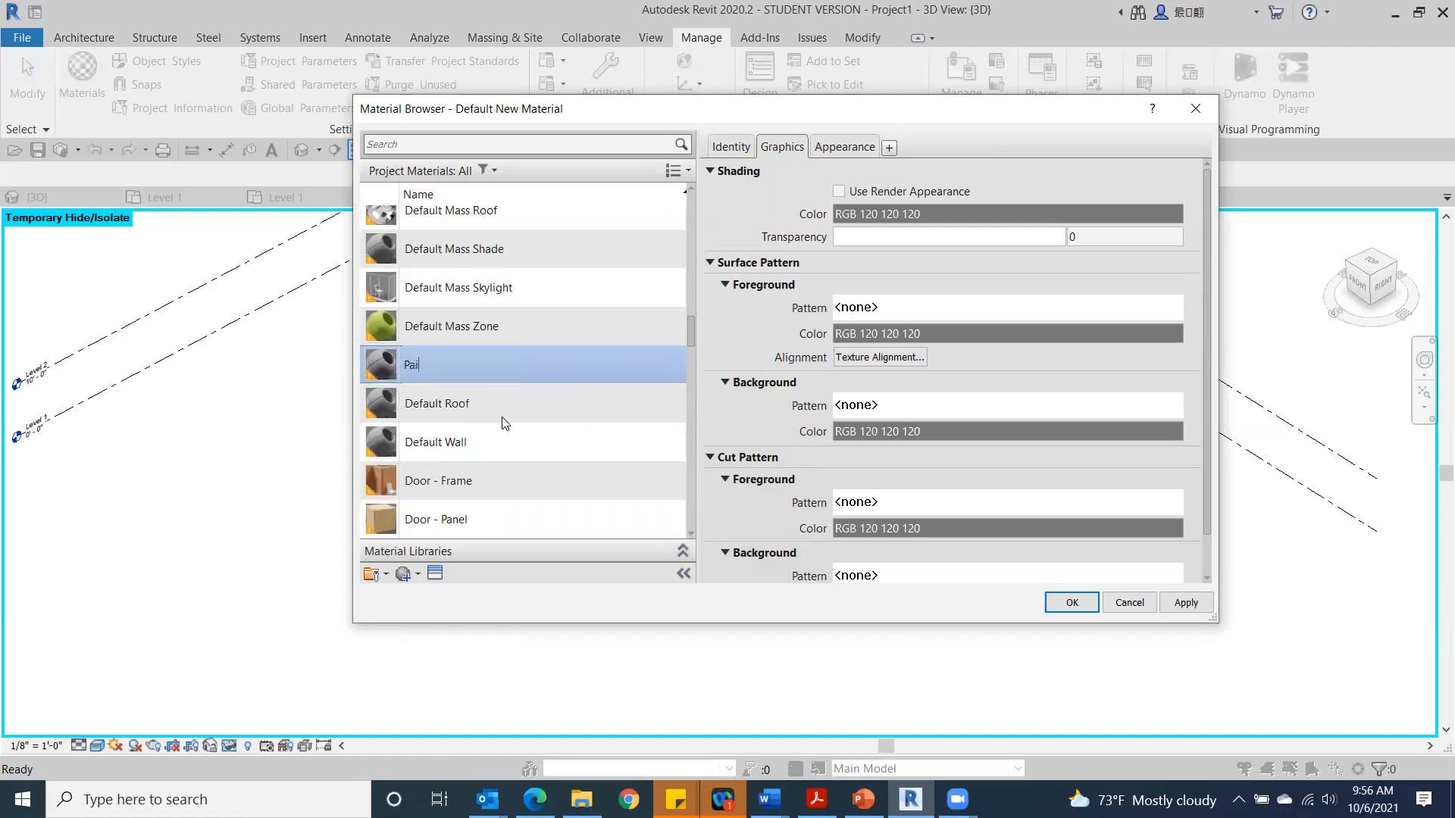
text(nt)
text(Den mcm)
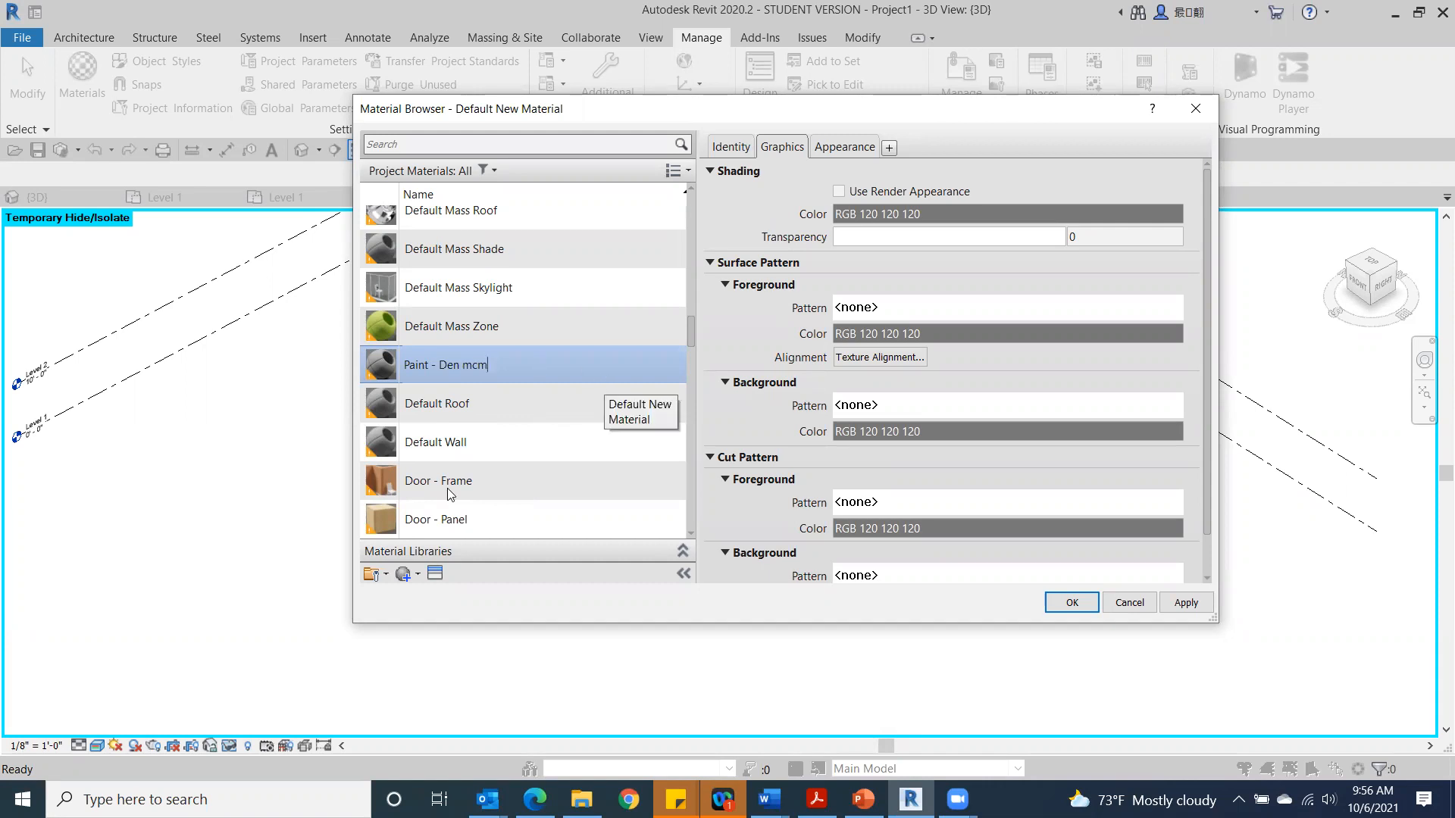
Step: Assign the Chartreuse wall paint asset from the appearance library to the Paint - Den mcm material
click(435, 574)
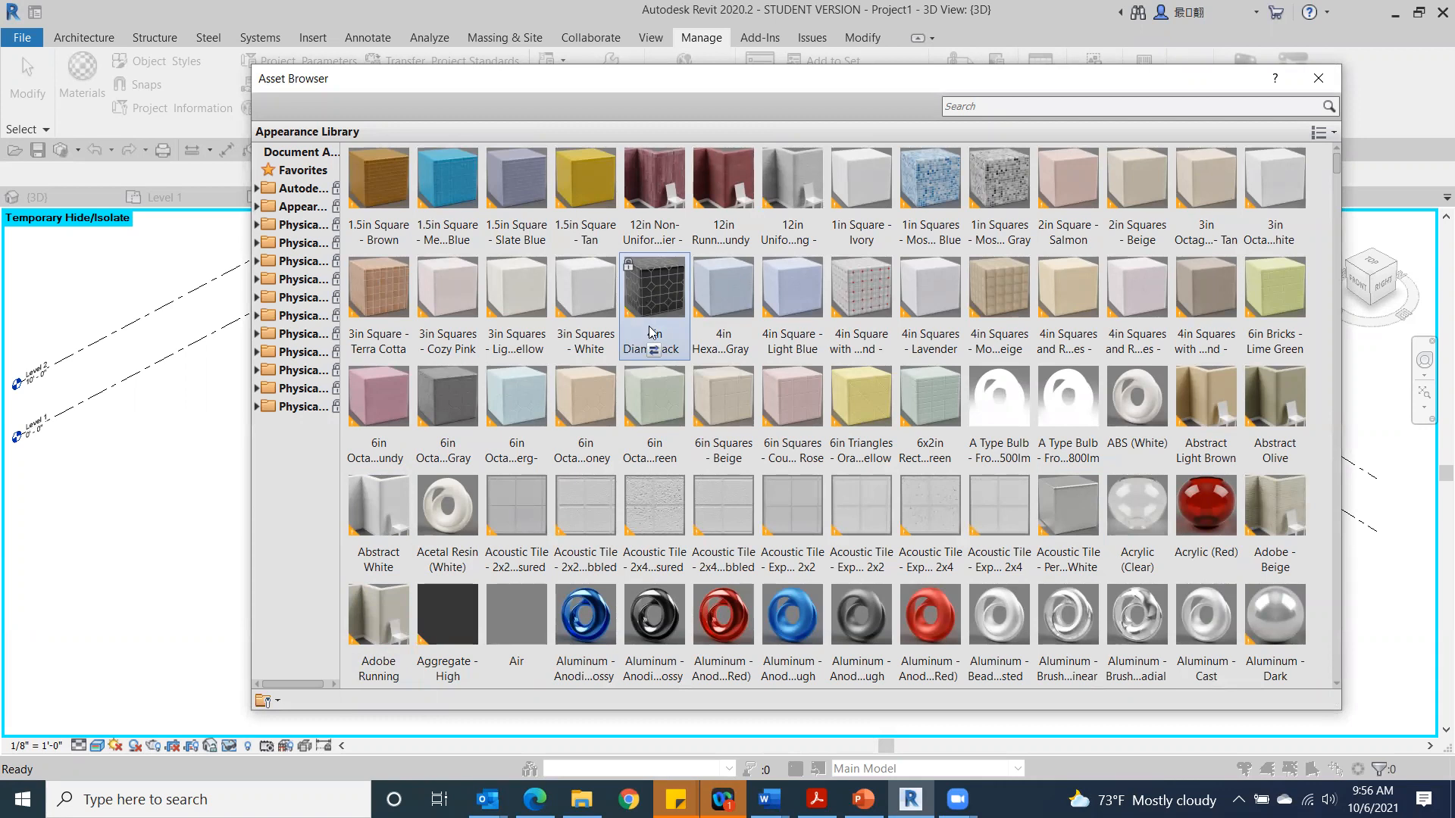
scroll(652, 295, down, 3)
scroll(646, 404, up, 3)
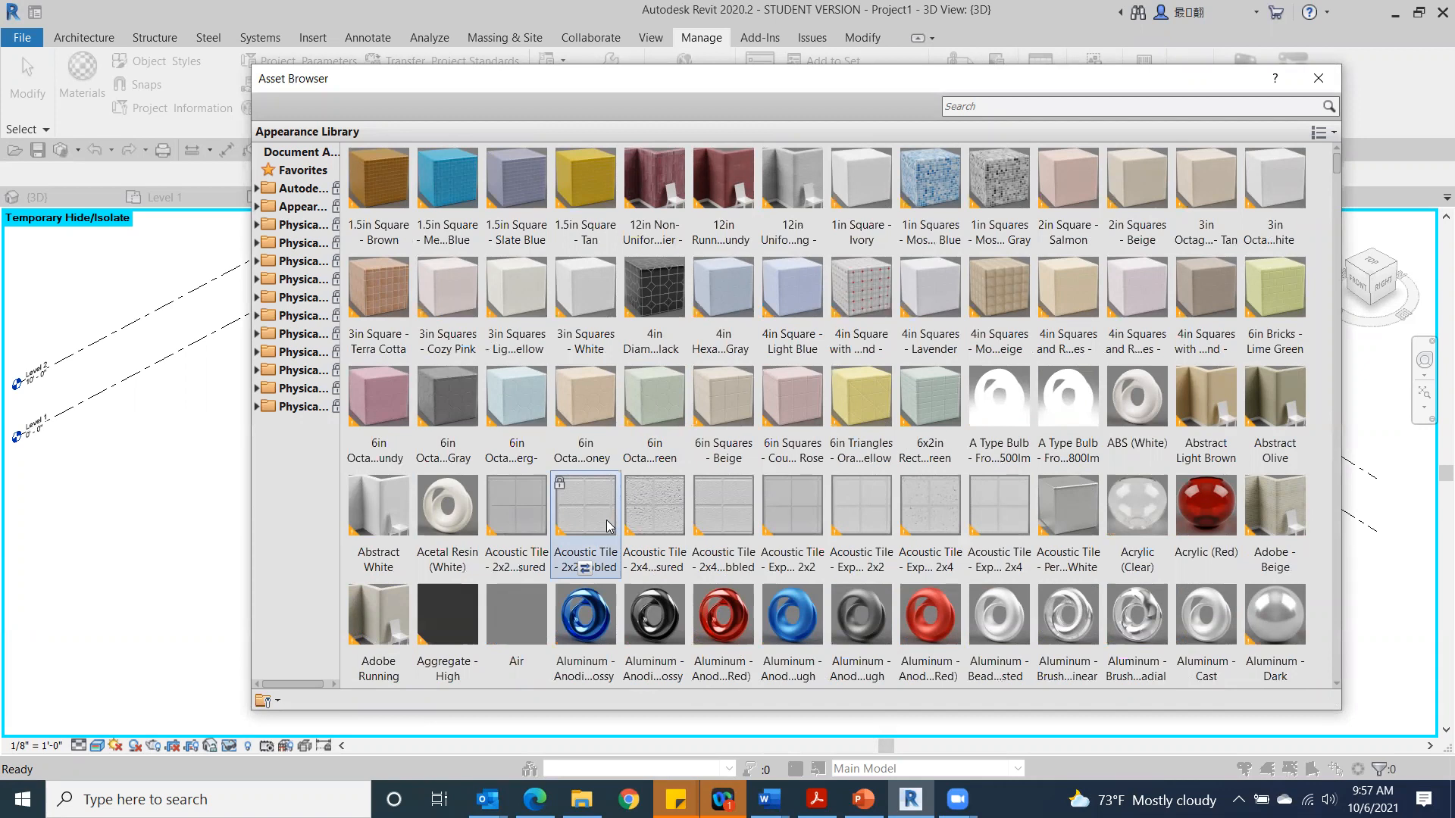
scroll(610, 526, down, 5)
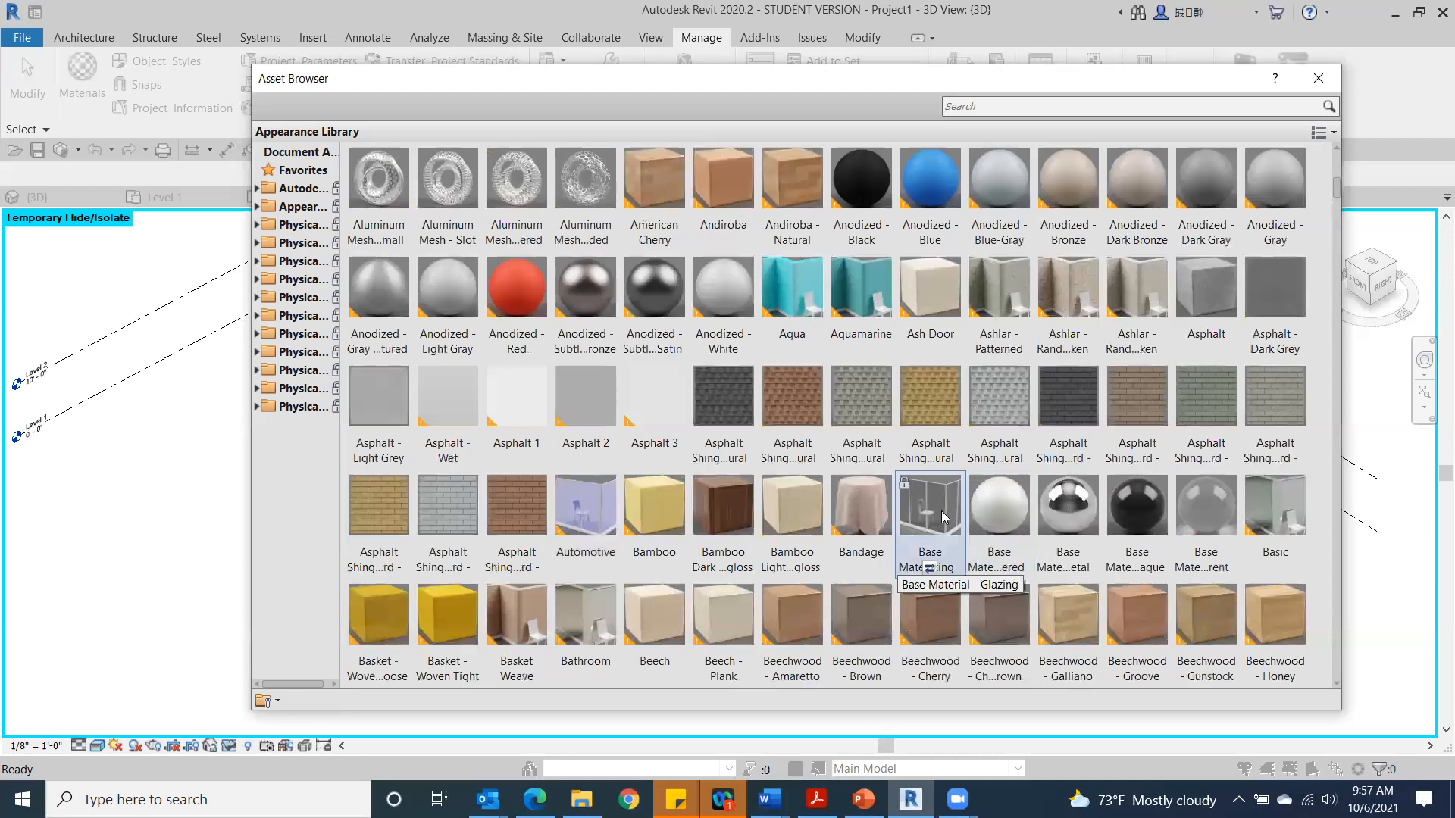
scroll(940, 523, down, 7)
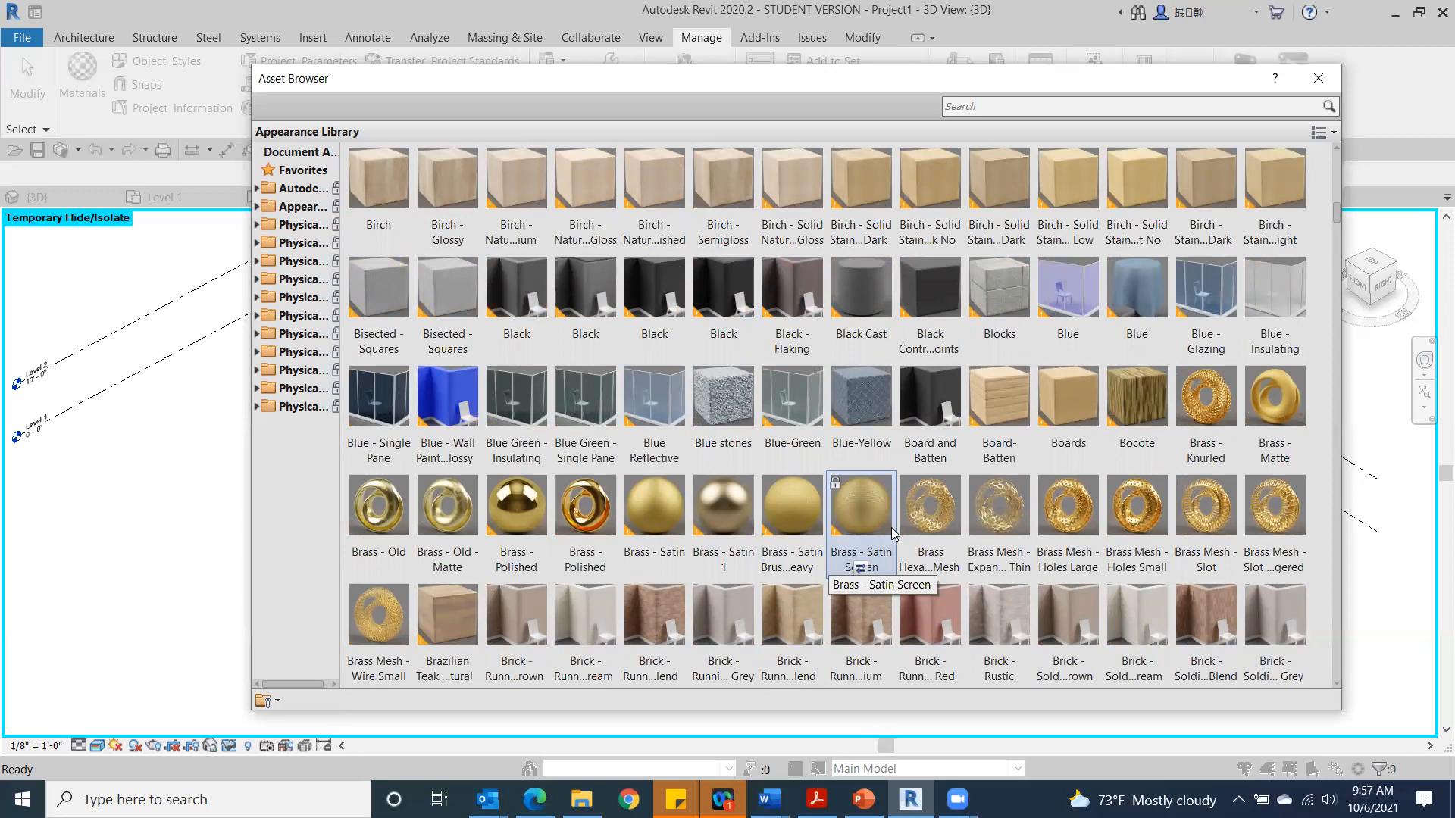
scroll(894, 535, down, 10)
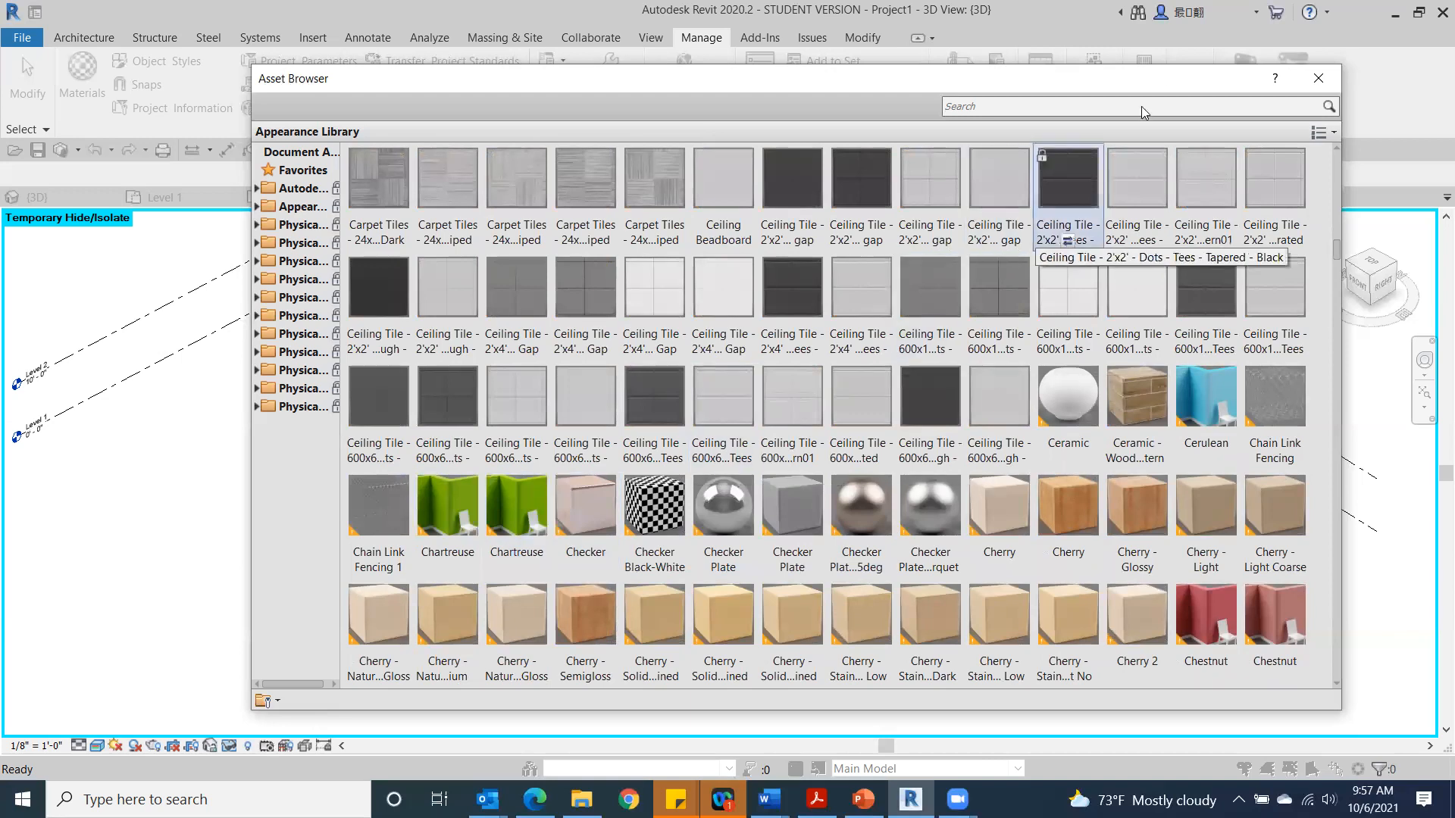
click(1318, 78)
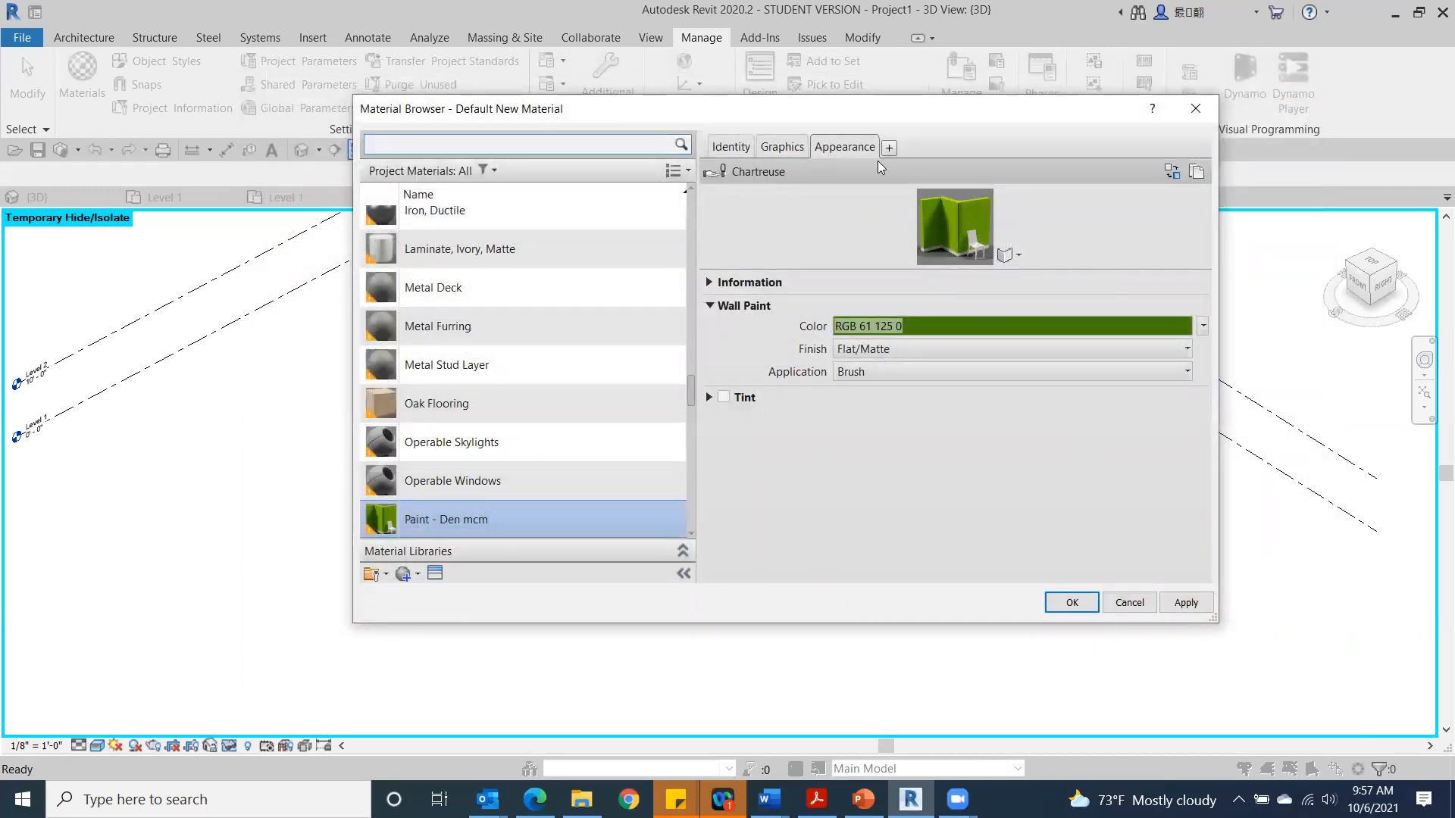
Step: Make the Paint - Den mcm material use its render appearance for shading and accept the material changes
click(774, 148)
click(839, 192)
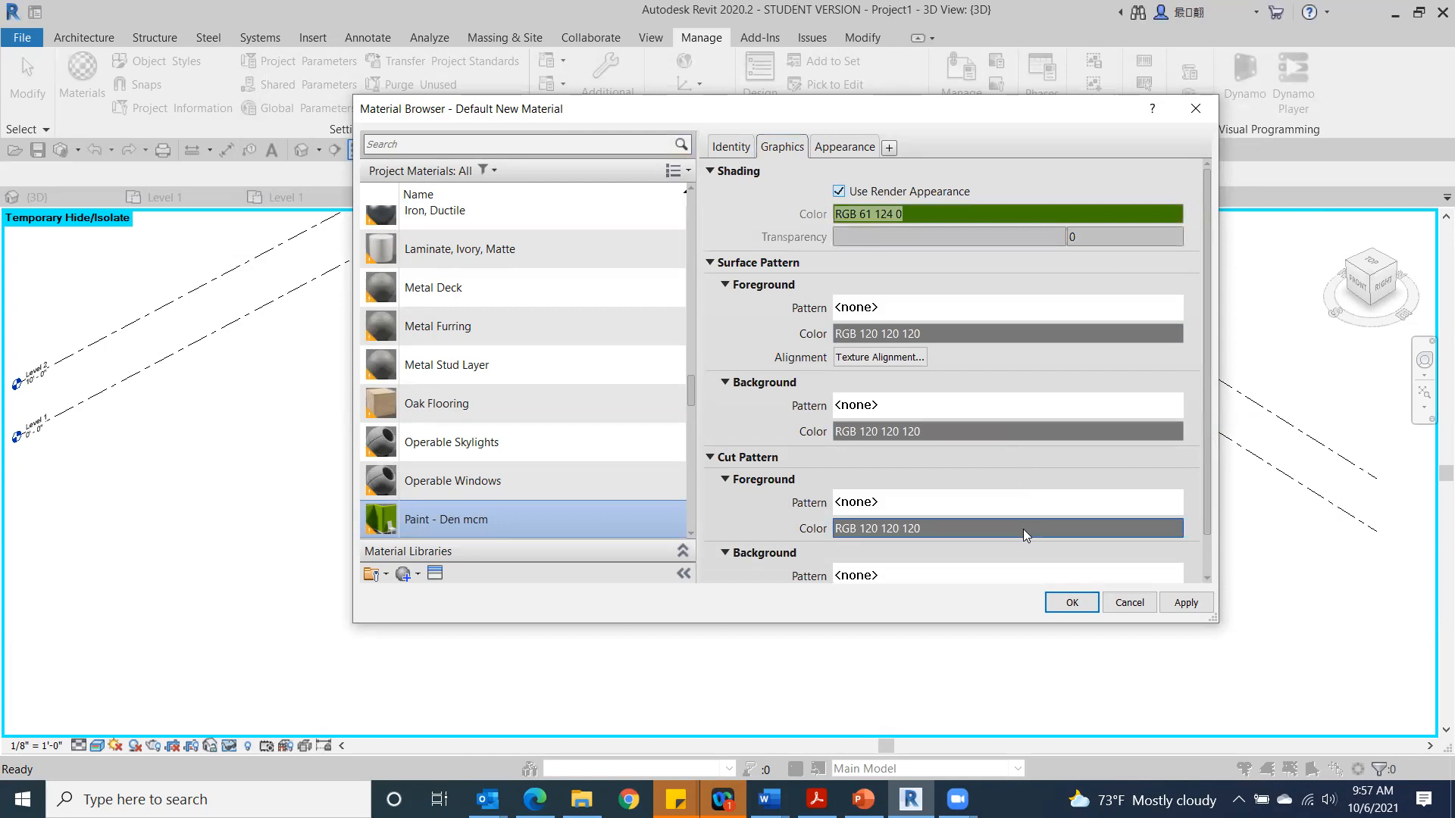
click(1070, 603)
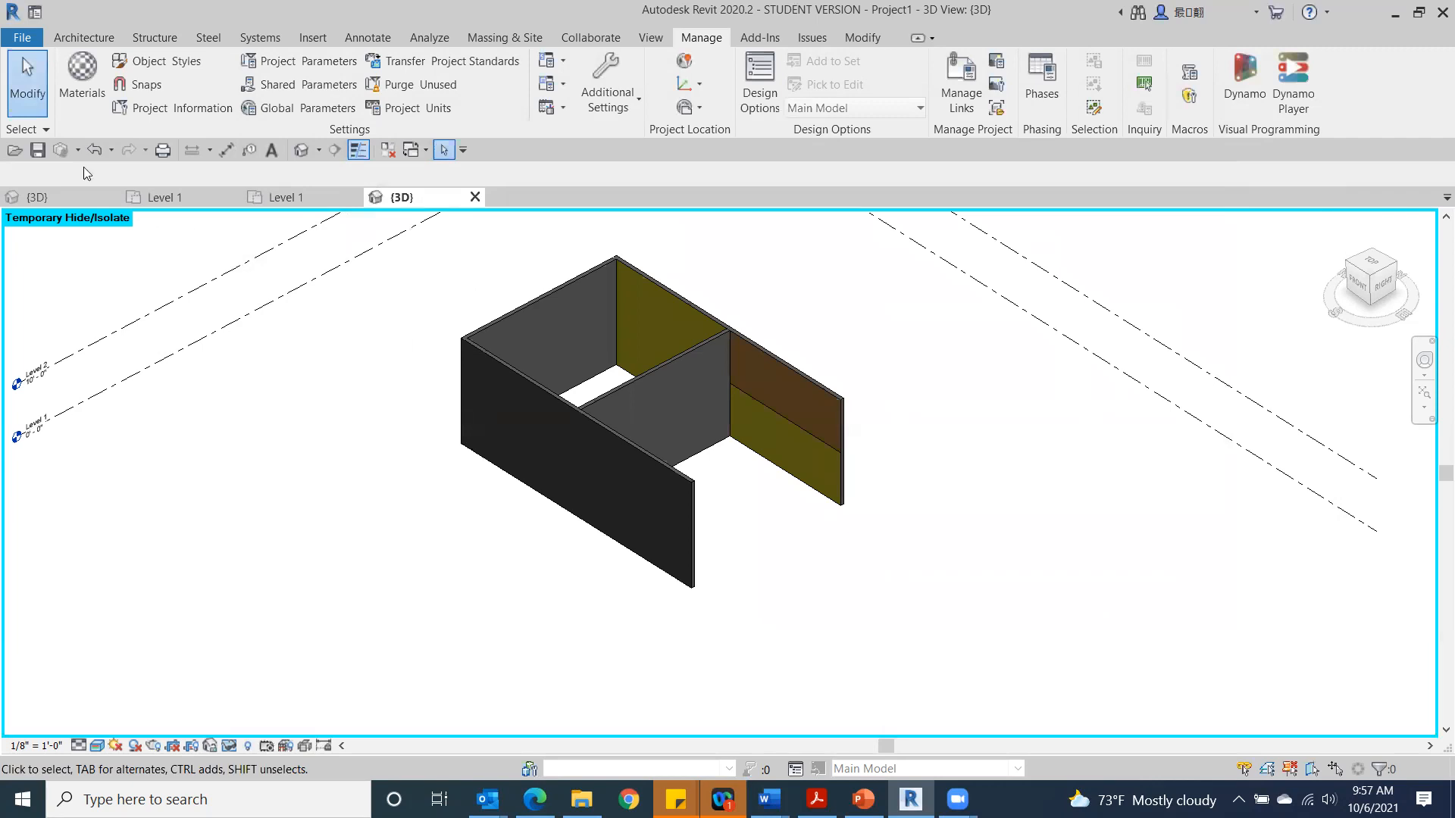
Step: Create another new project material and name it Flooring - tile mcm
click(82, 72)
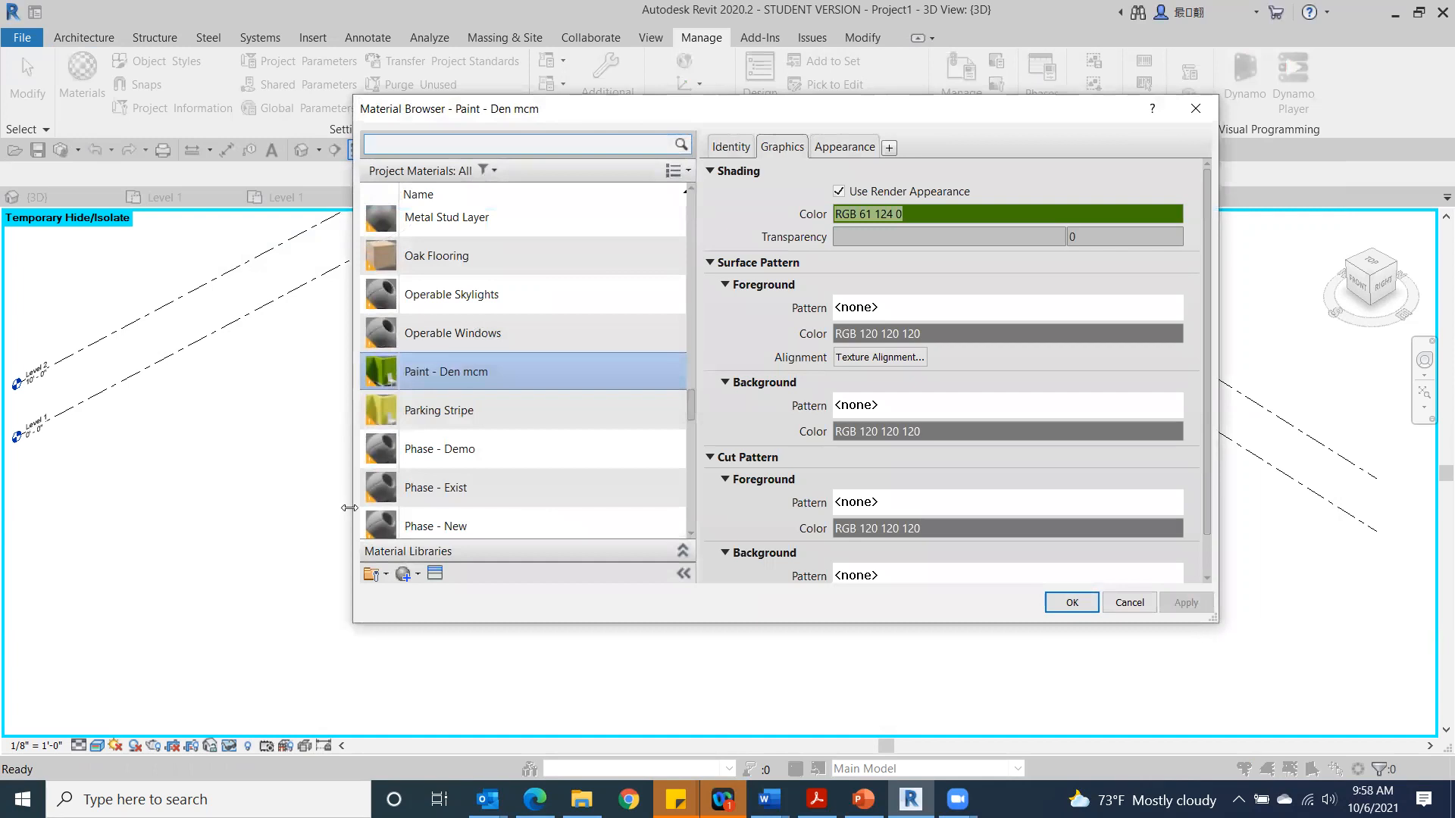
click(404, 575)
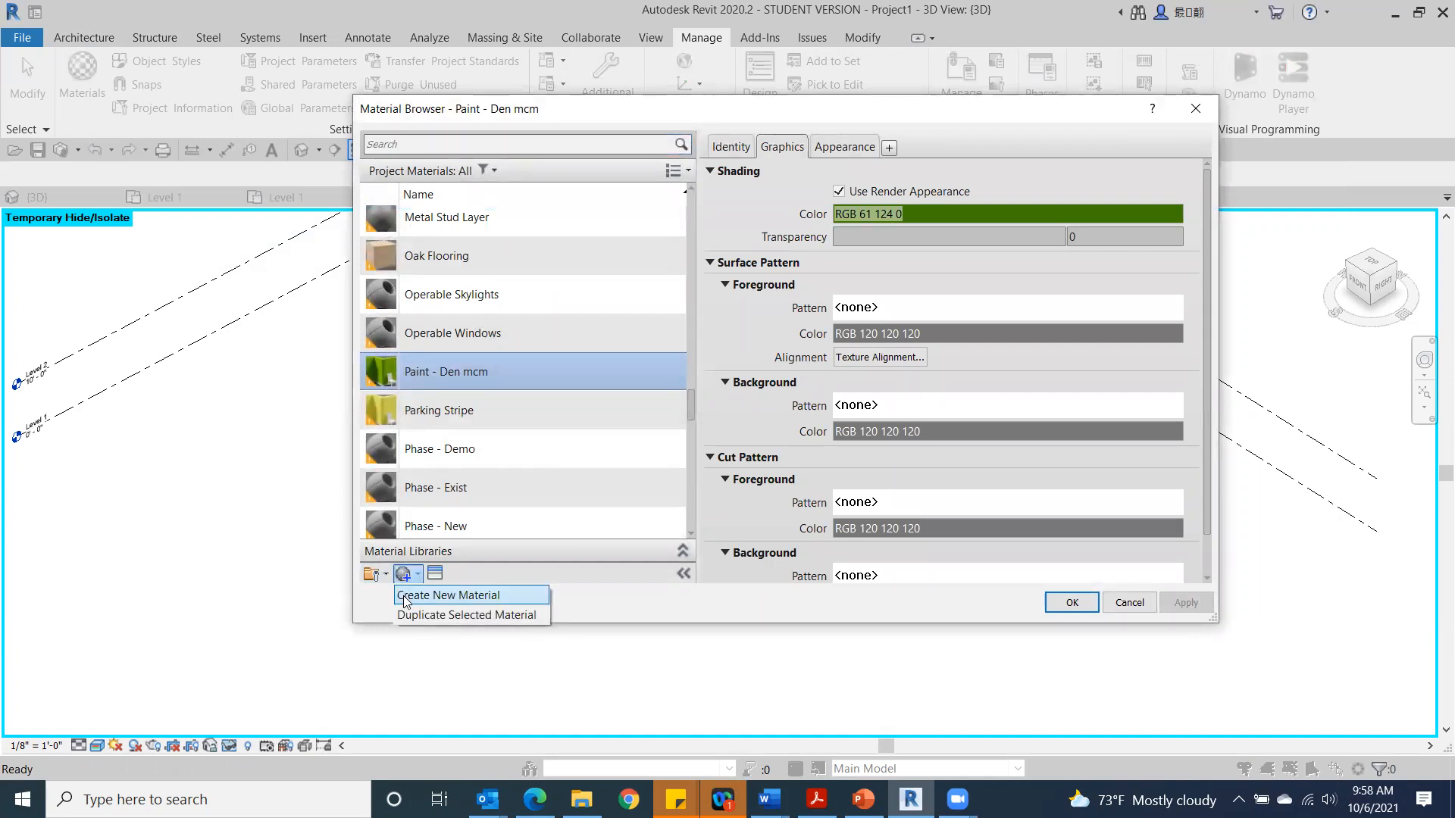
click(404, 597)
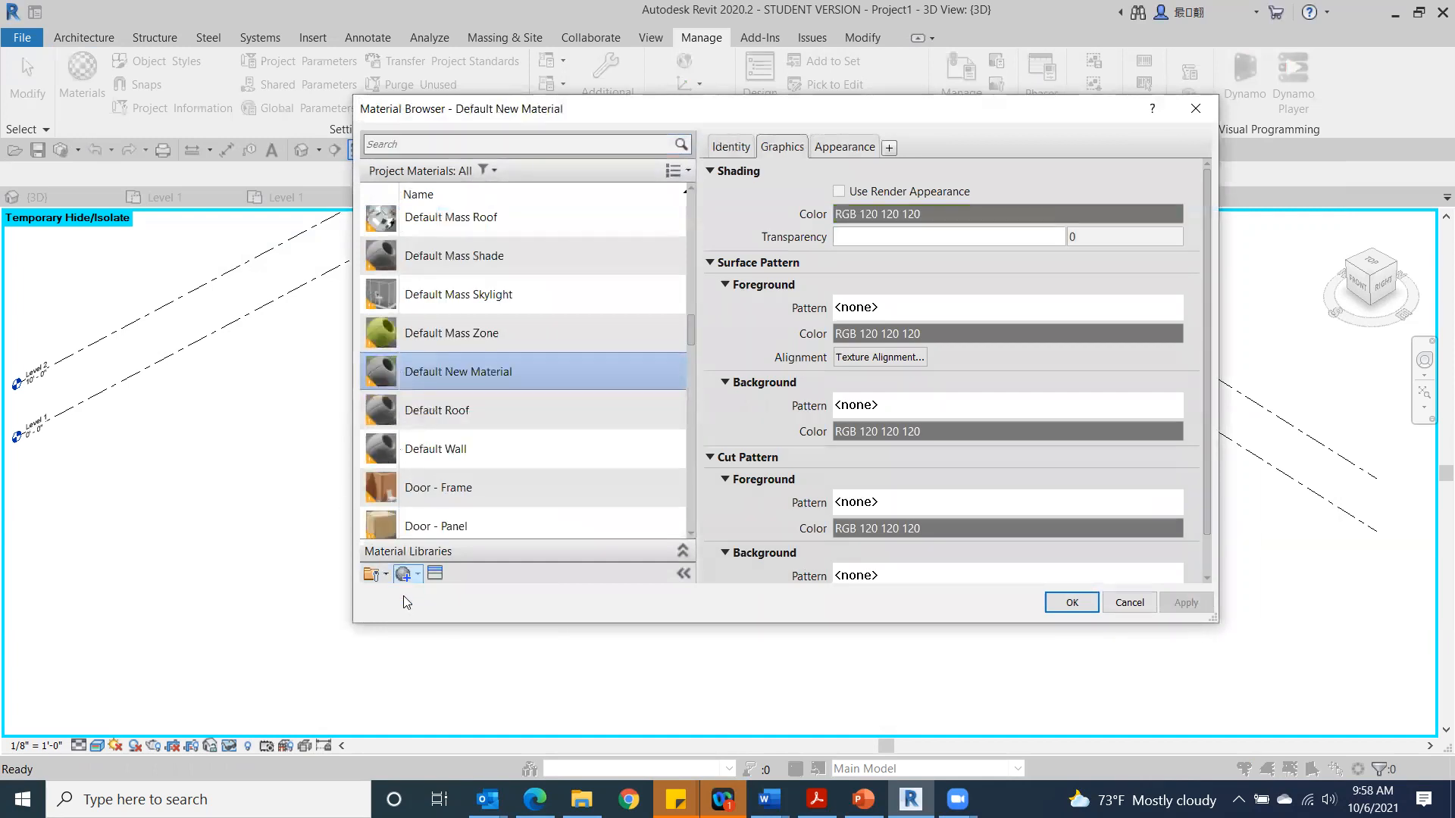
right_click(422, 367)
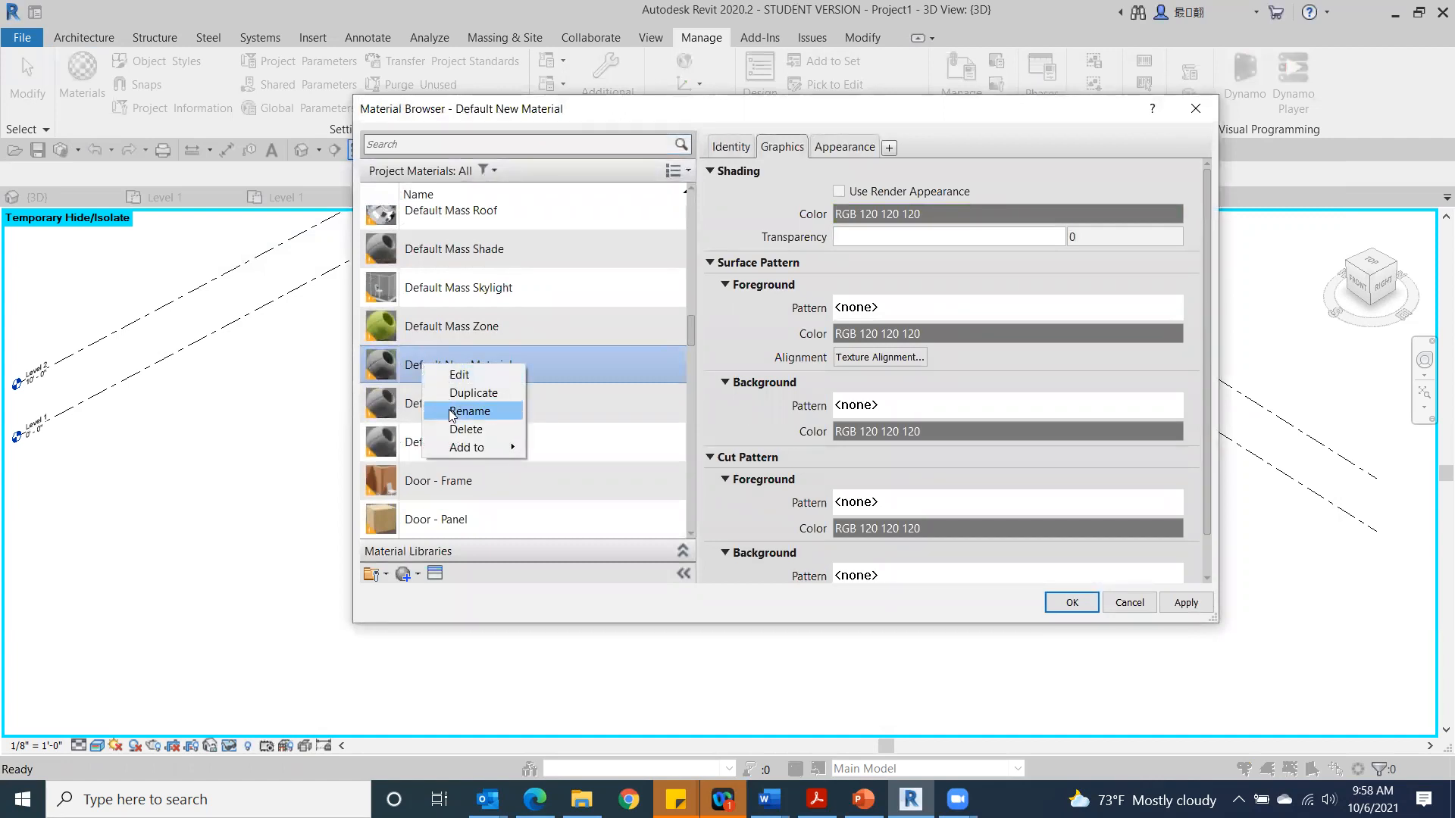
click(453, 411)
text(F)
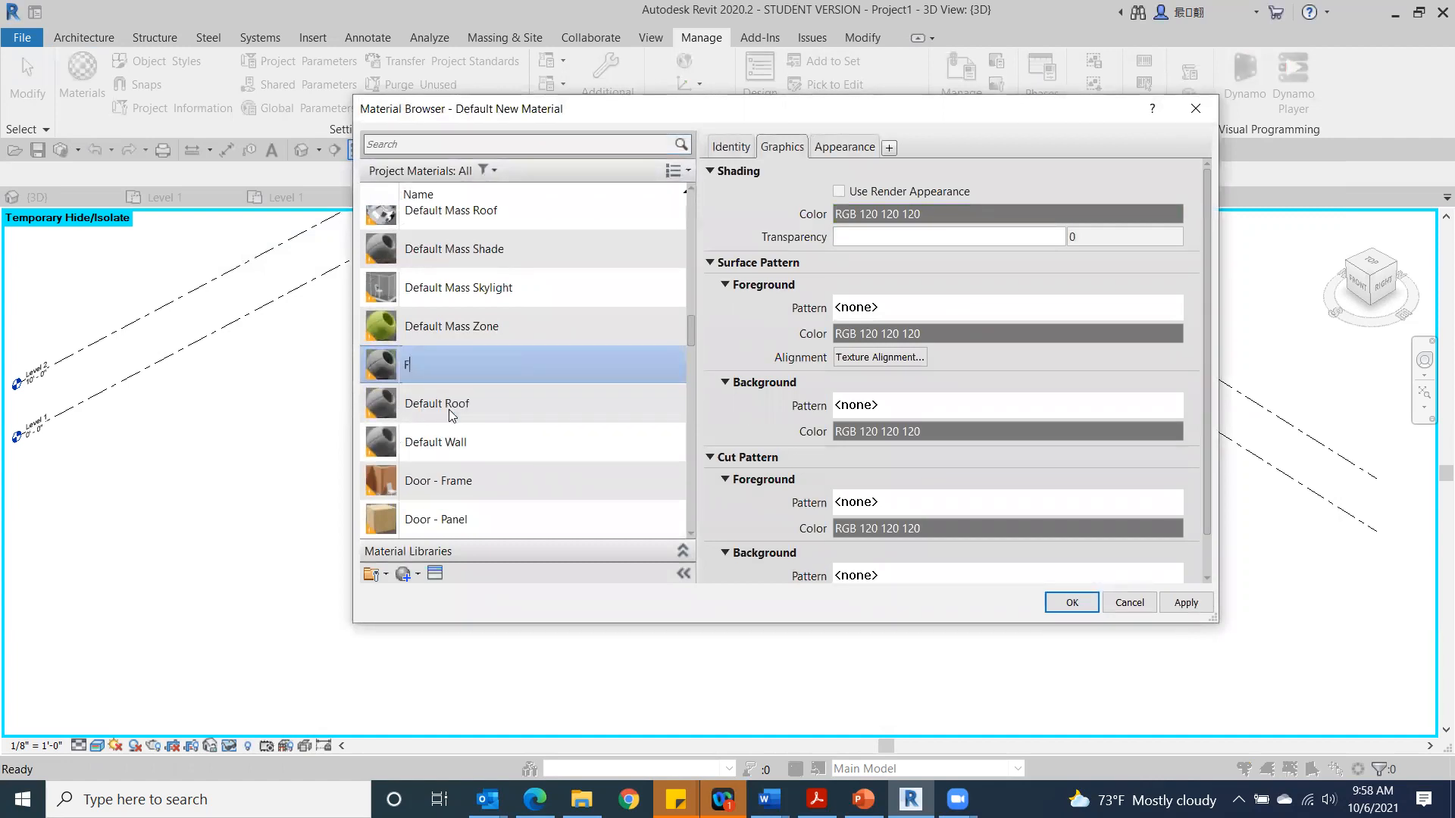
text(looring - tile mcm)
Step: Assign the Marble - Deep Green asset from the appearance library to the Flooring - tile mcm material
click(435, 574)
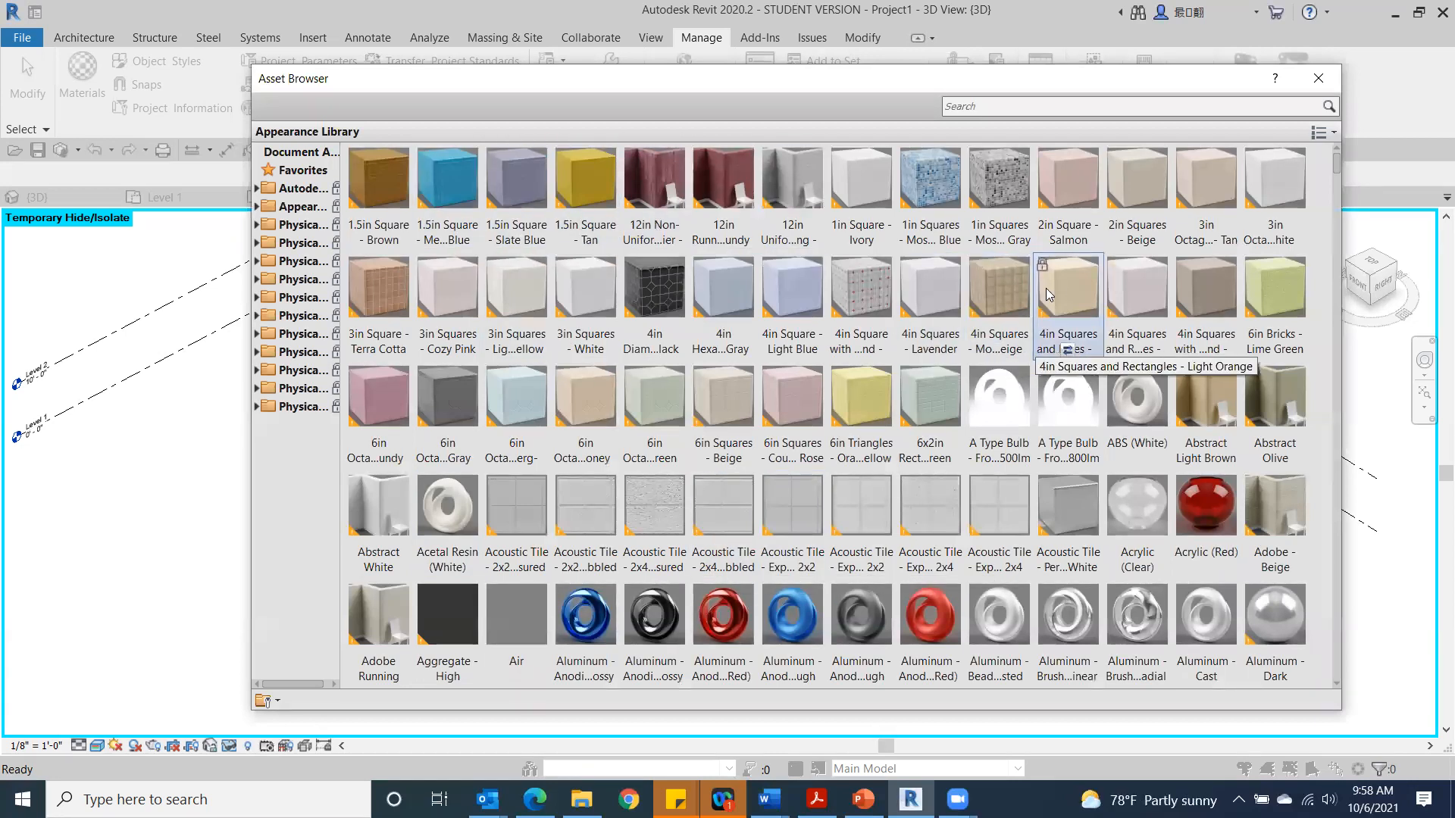
scroll(985, 318, down, 10)
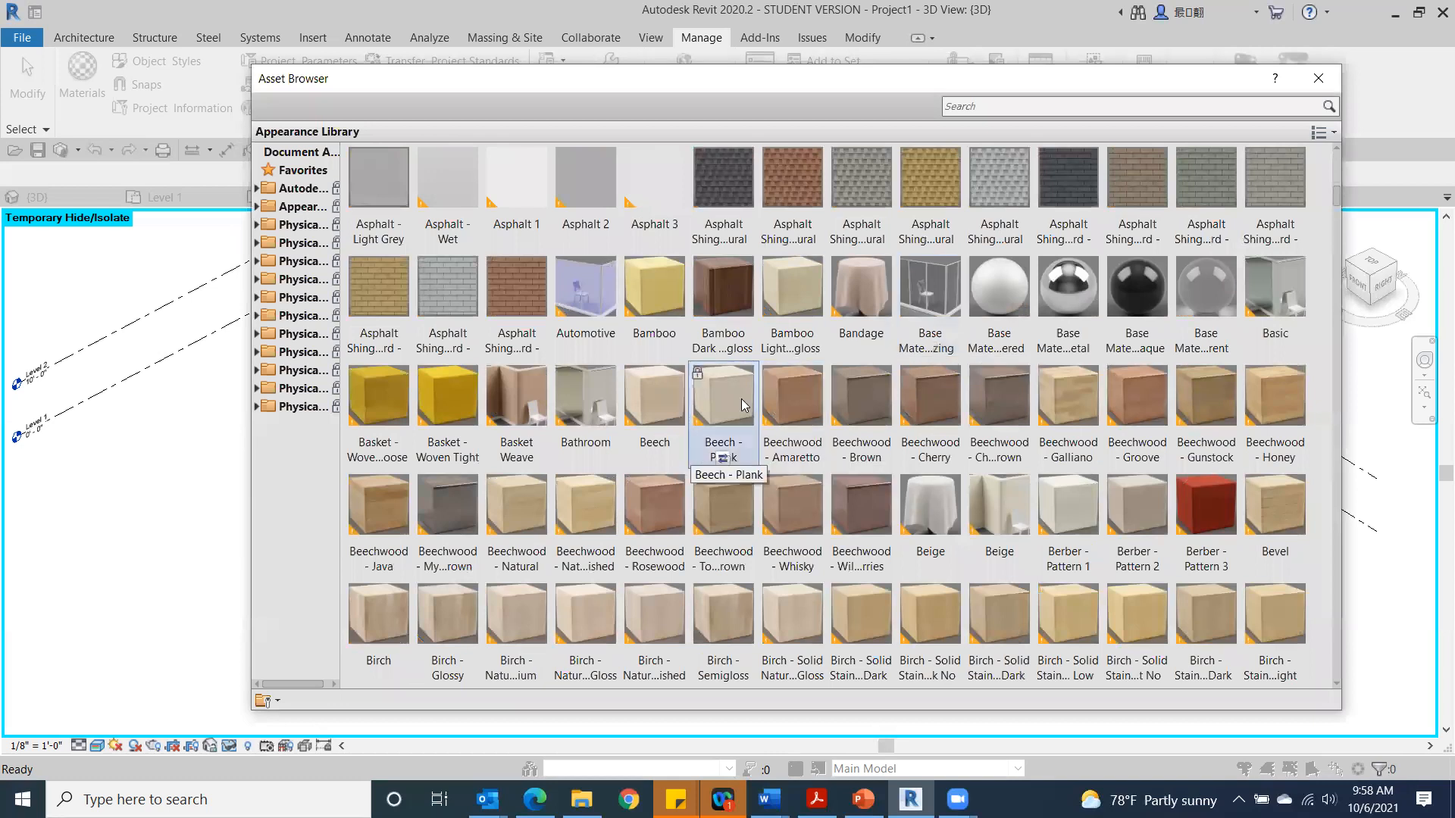
scroll(700, 435, down, 15)
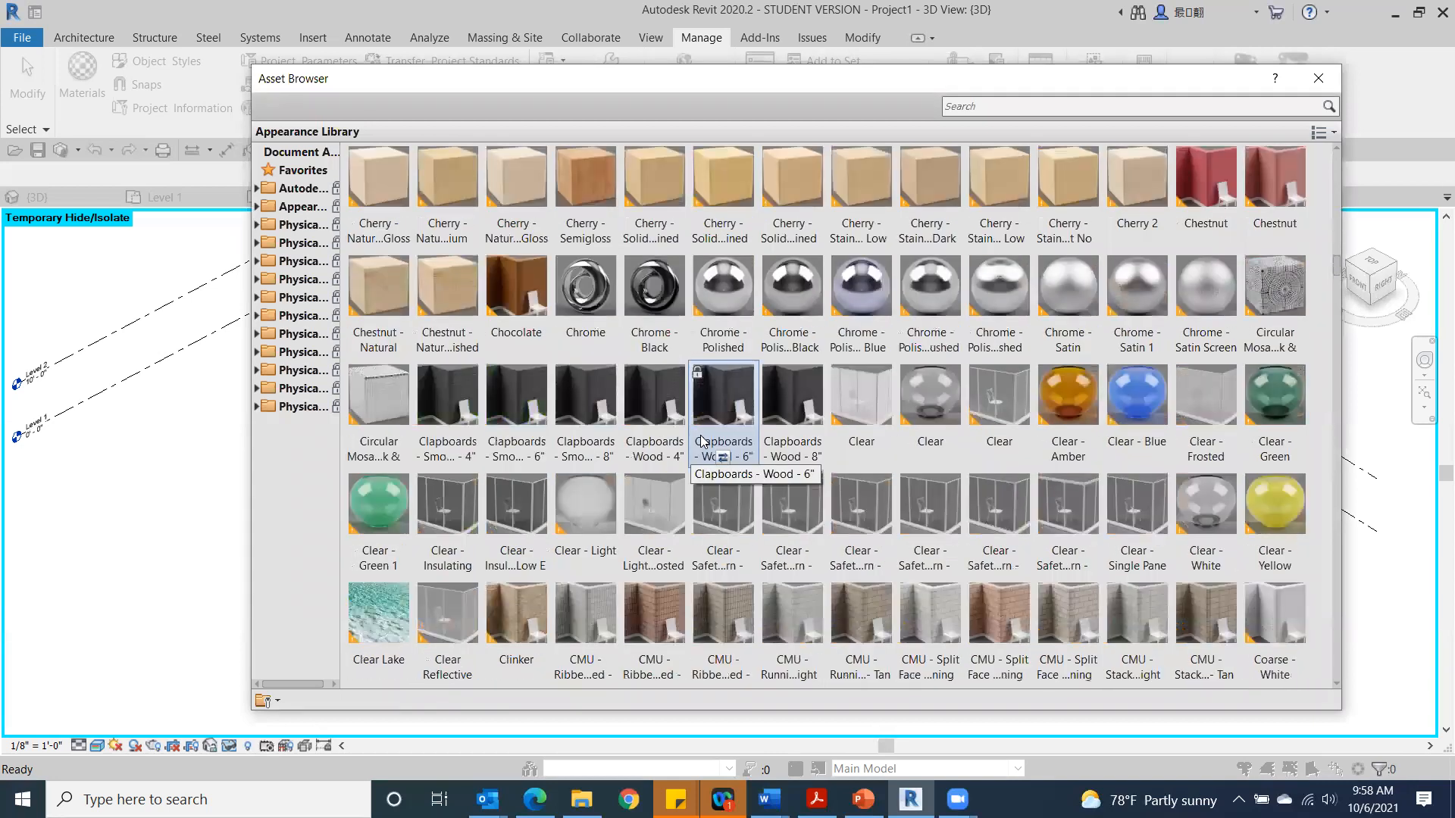
scroll(700, 435, down, 9)
scroll(700, 435, up, 6)
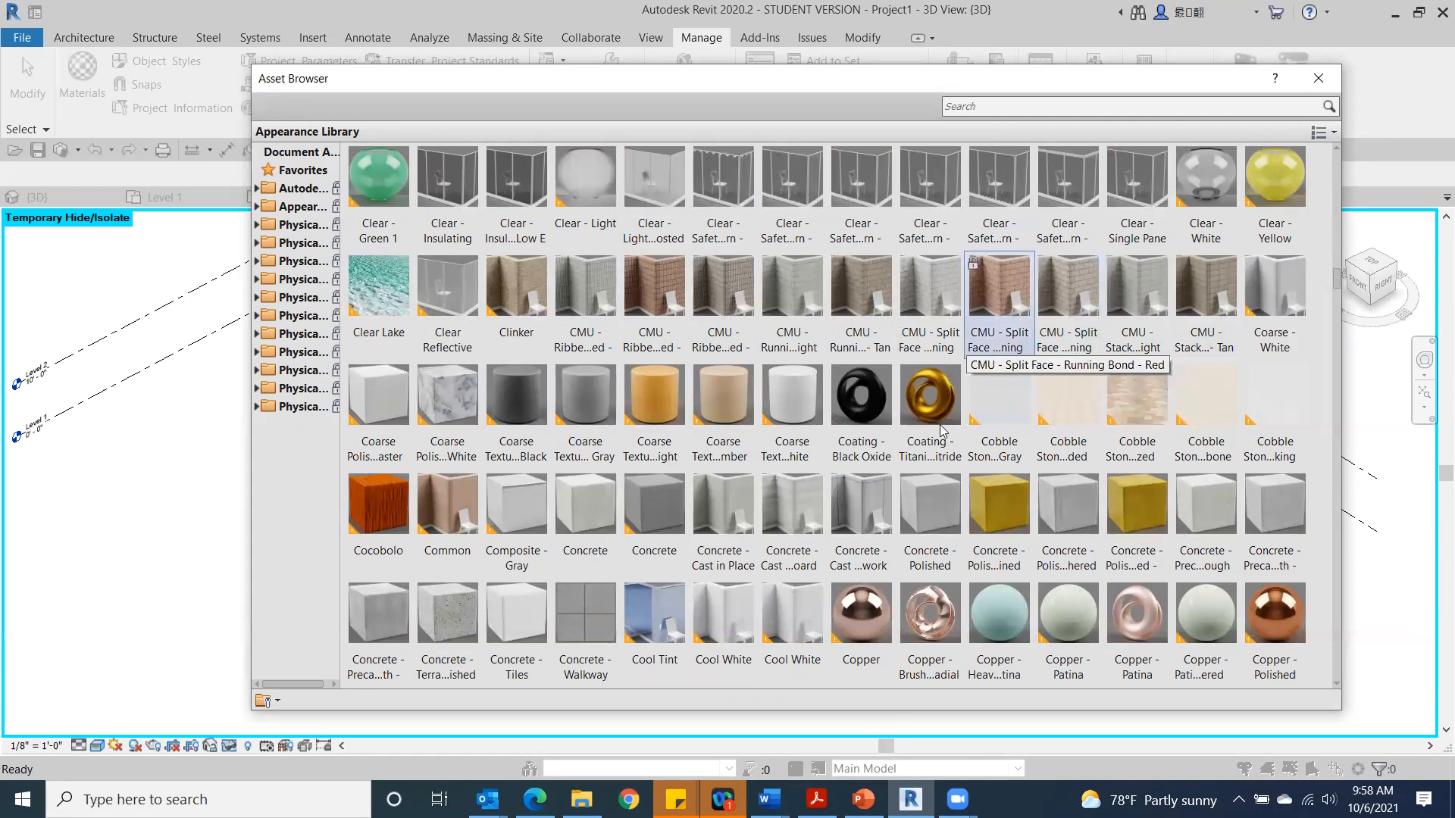
scroll(948, 447, down, 3)
scroll(970, 441, up, 3)
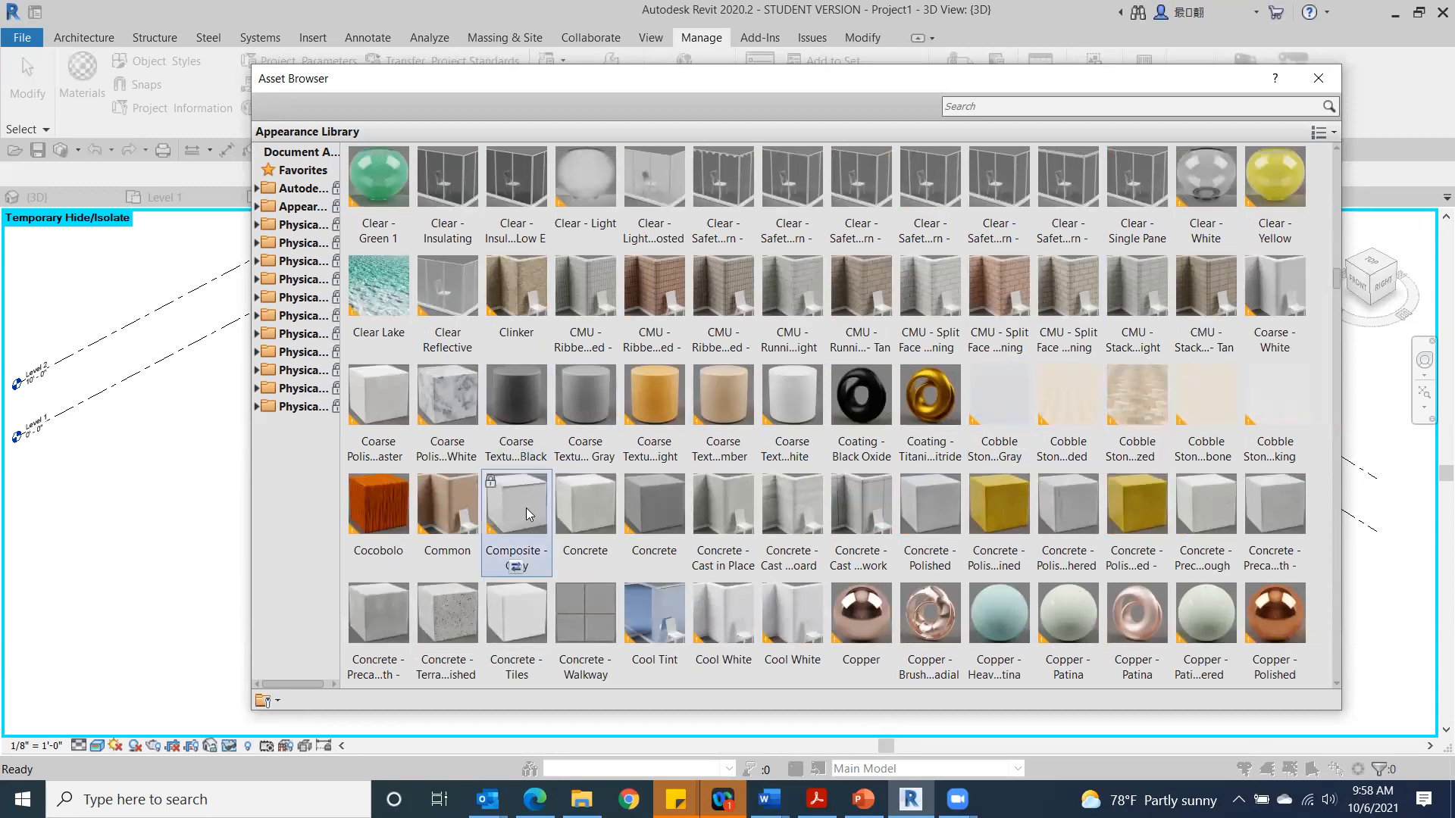
scroll(526, 508, down, 3)
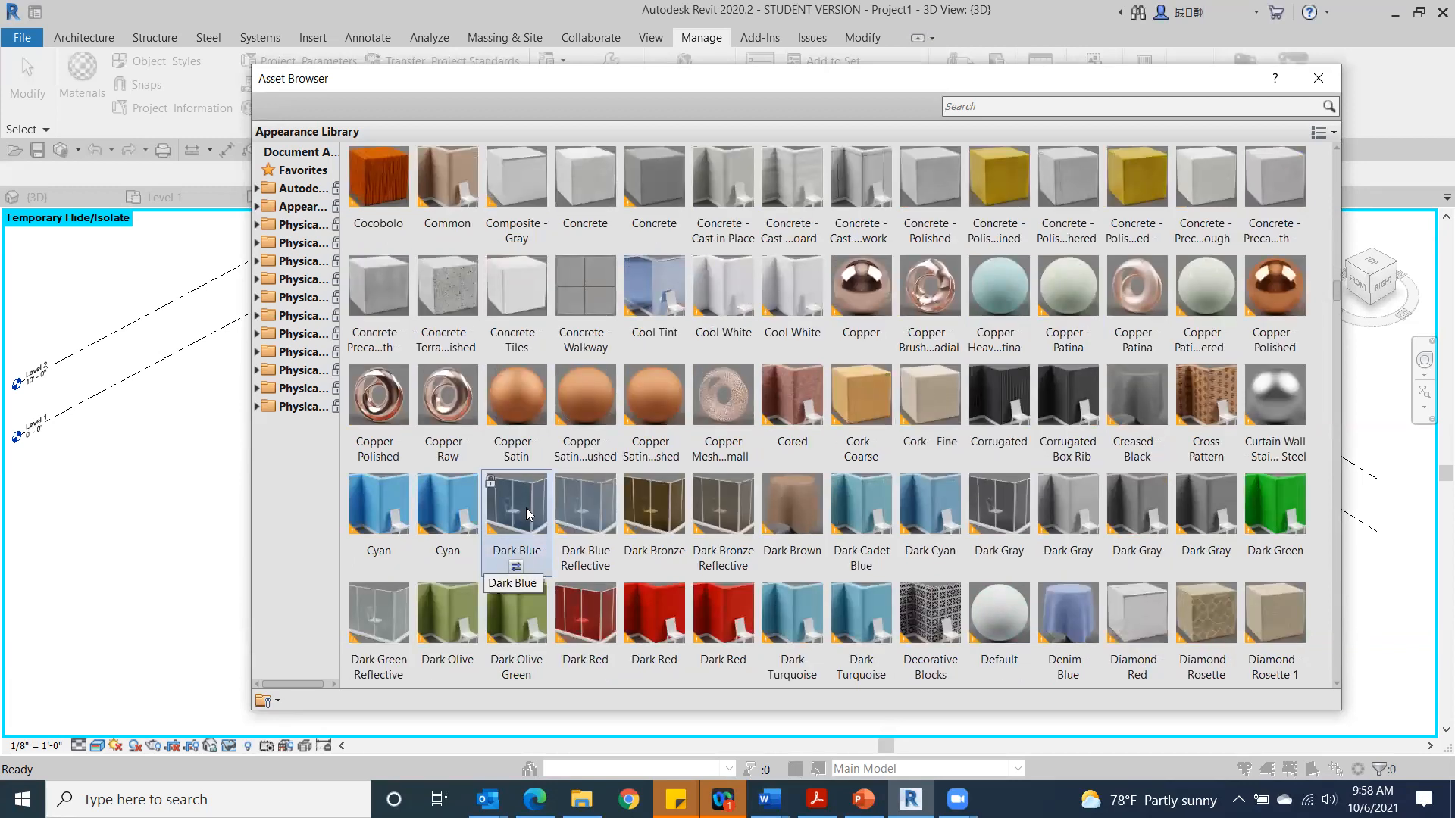
scroll(528, 514, down, 3)
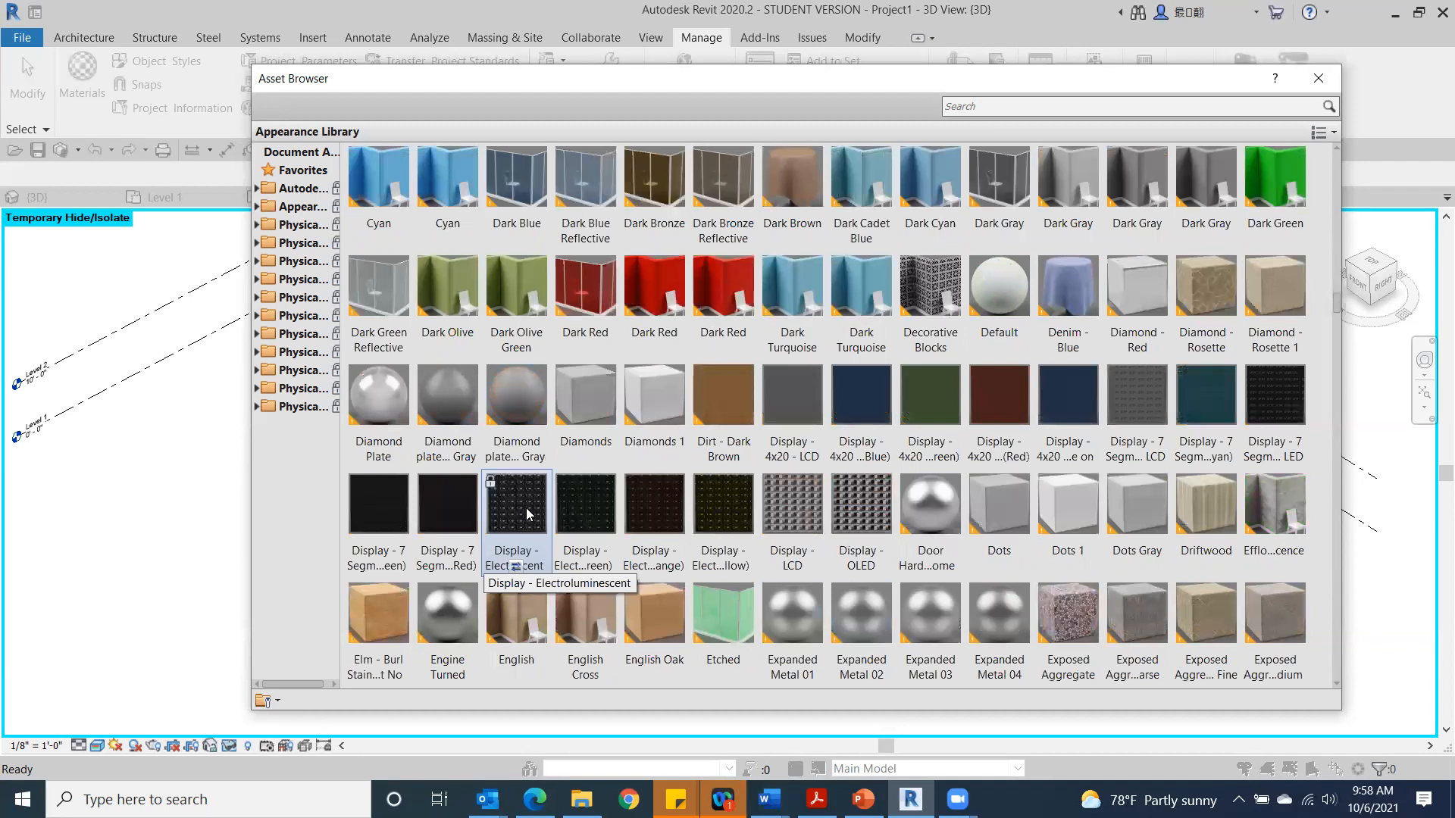
scroll(528, 514, down, 3)
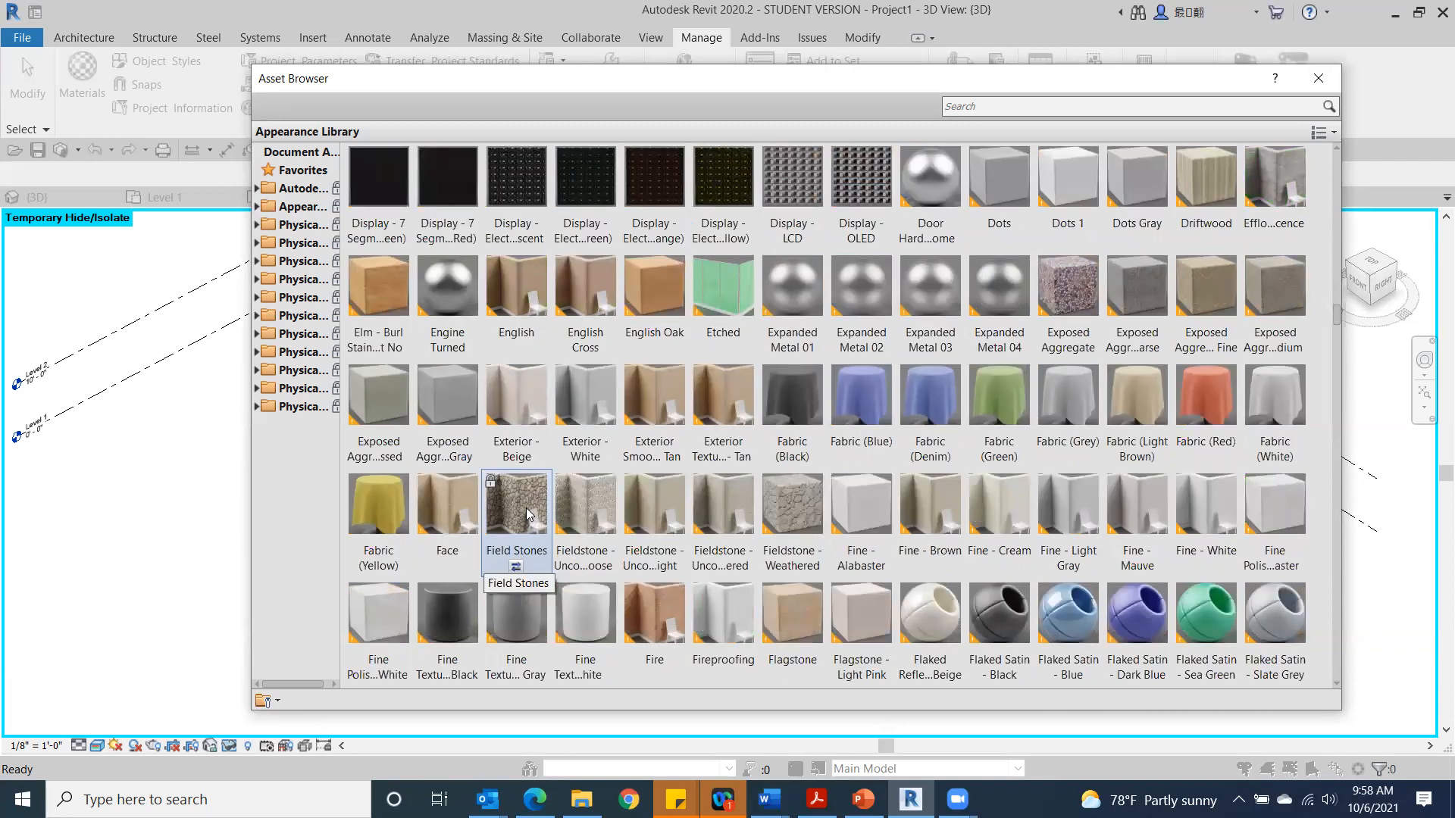
scroll(820, 530, down, 3)
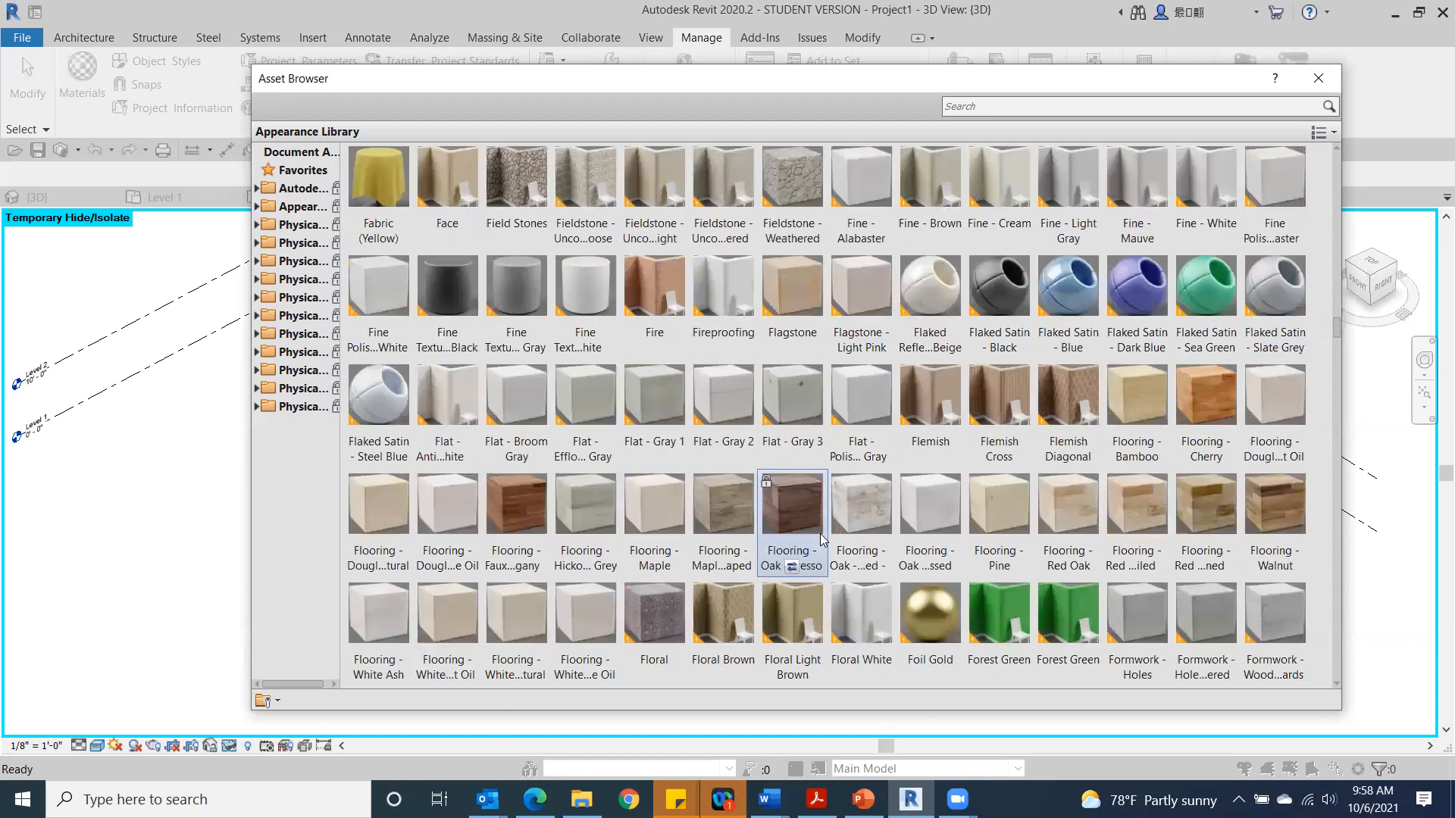
scroll(822, 540, down, 3)
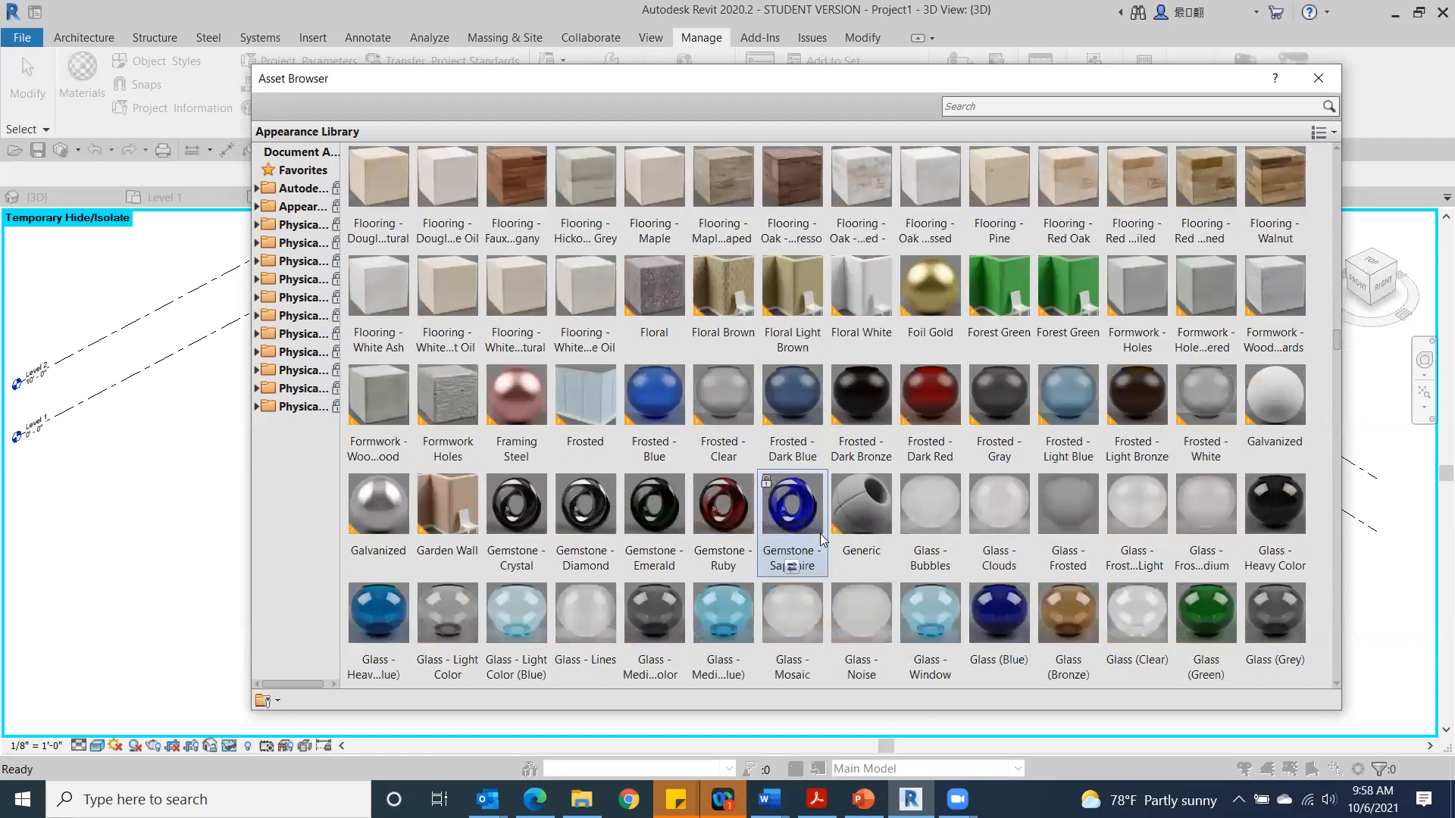
scroll(821, 539, down, 9)
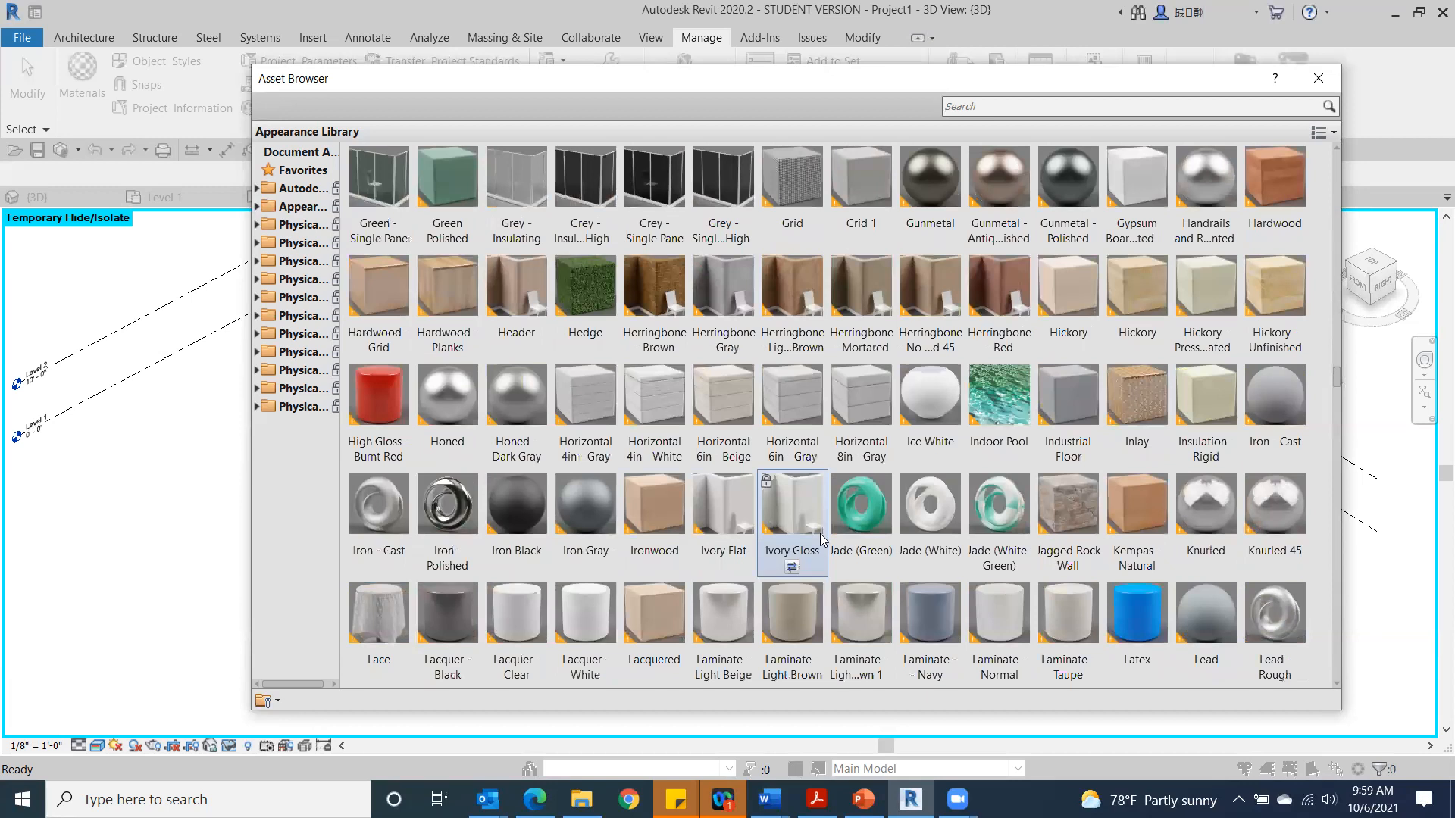
scroll(821, 540, down, 3)
scroll(795, 418, down, 3)
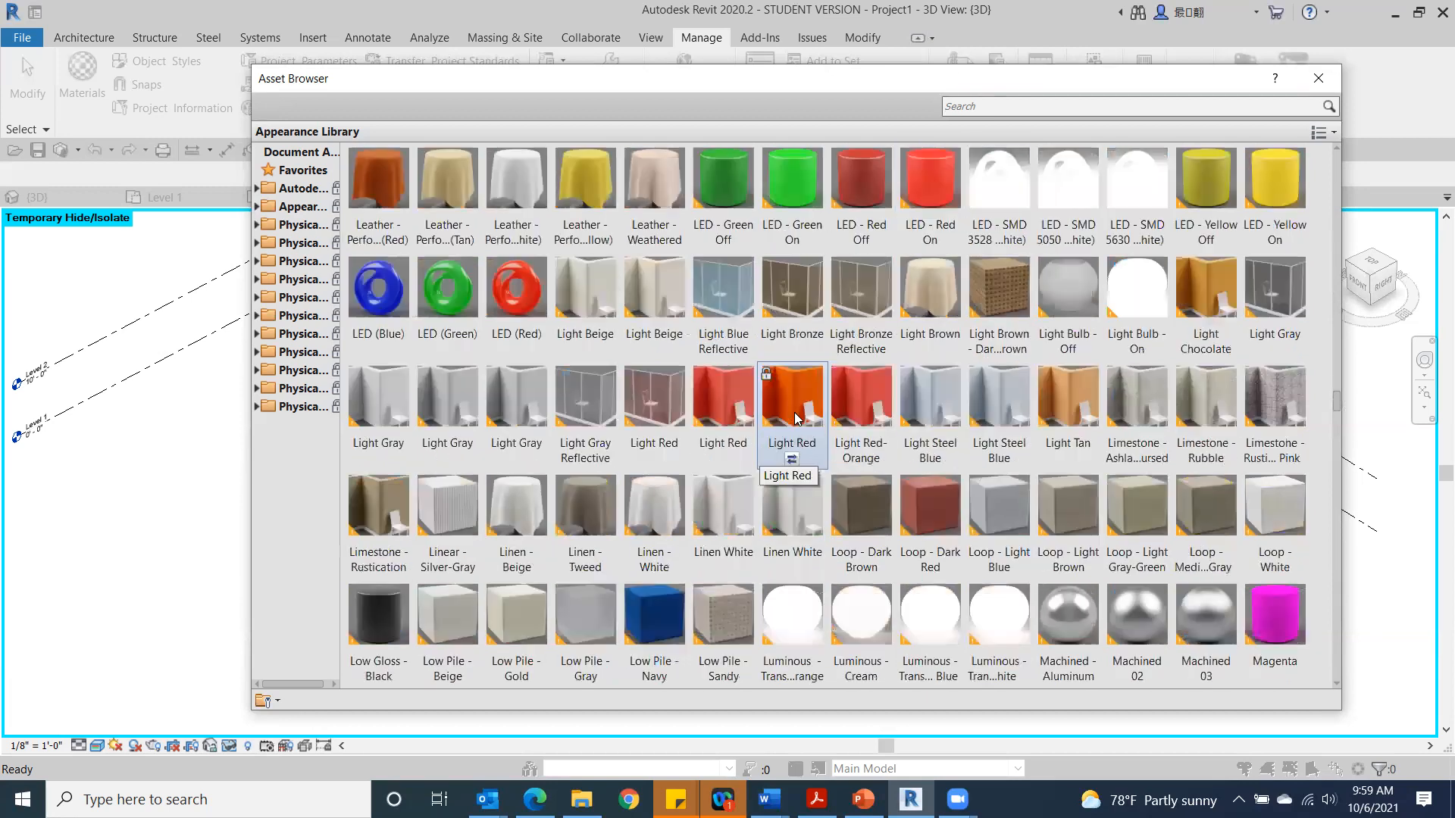
scroll(795, 419, down, 3)
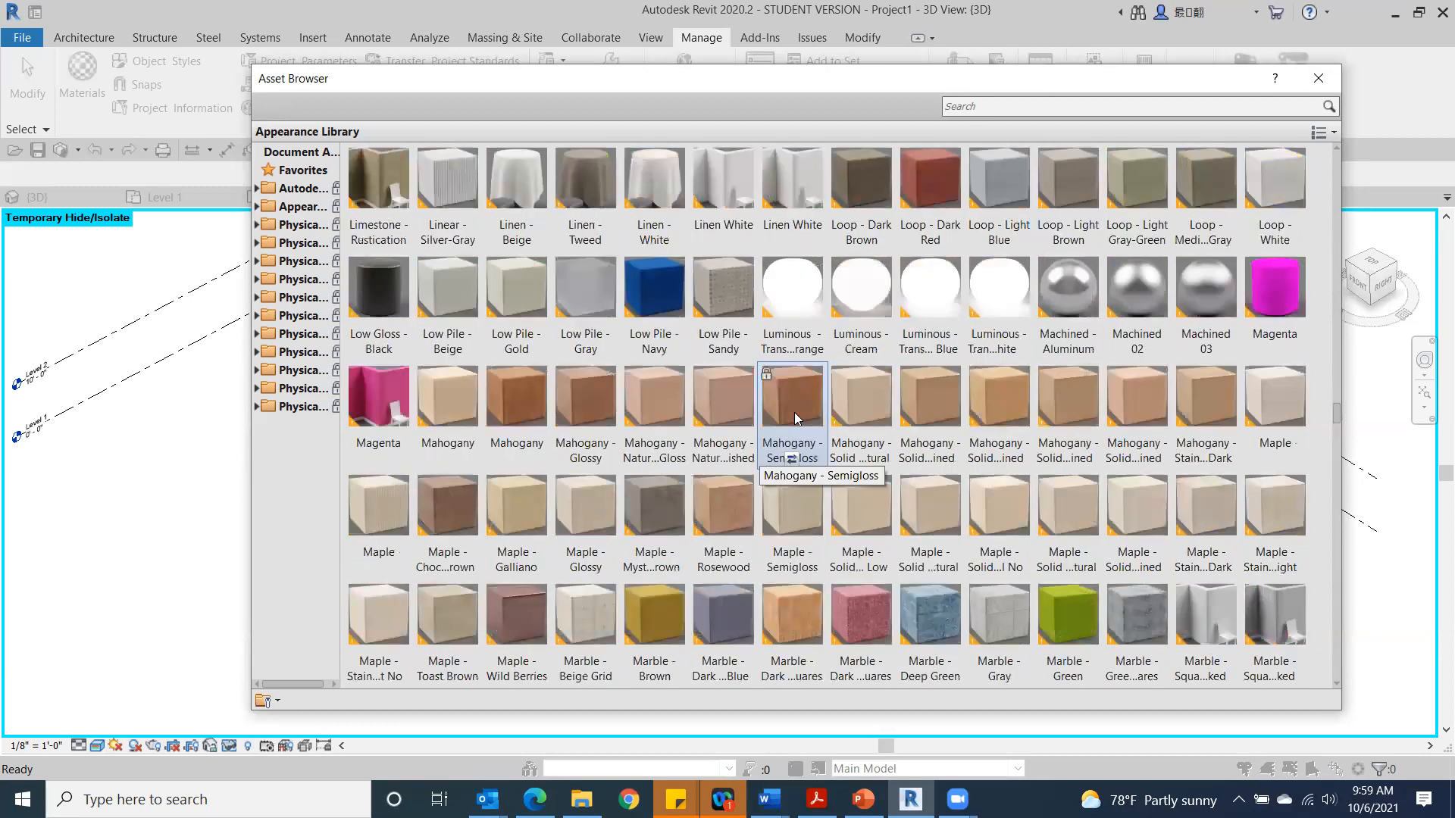
scroll(795, 418, down, 3)
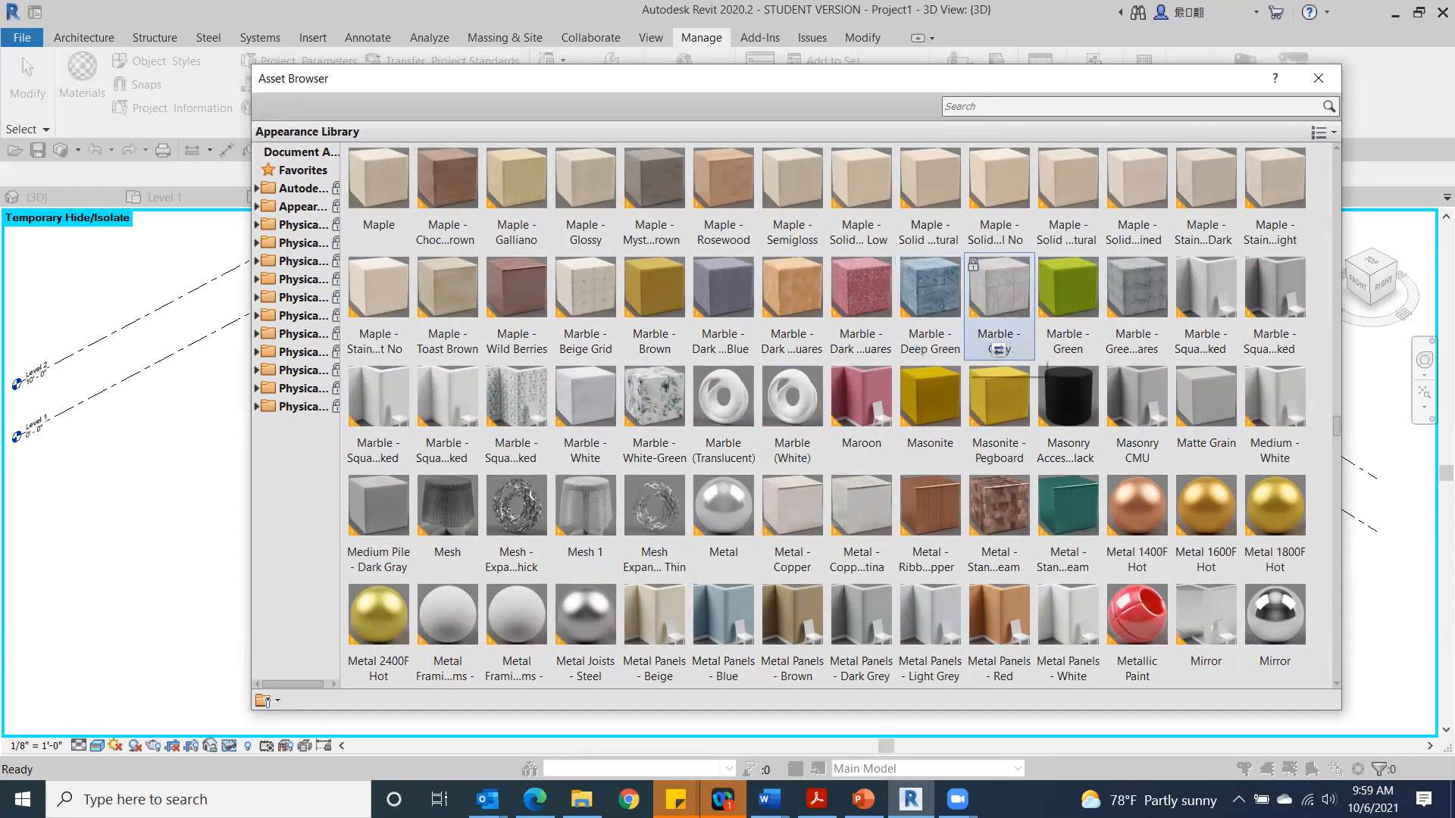
click(1320, 69)
mouse_move(1012, 371)
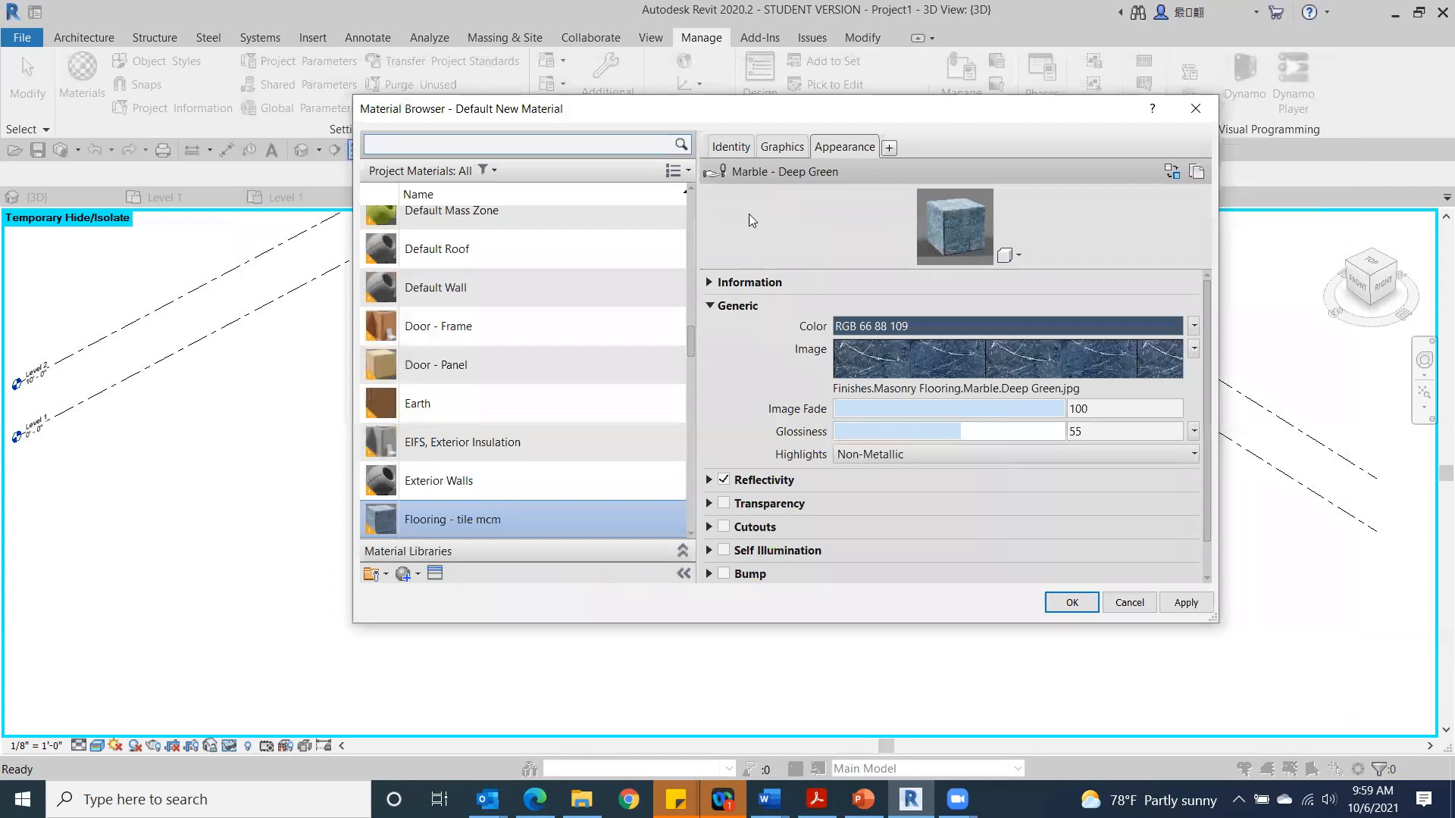
Step: Make the flooring material use its render appearance for shading, rename it Flooring - blue tile mcm, and accept the material changes
click(768, 148)
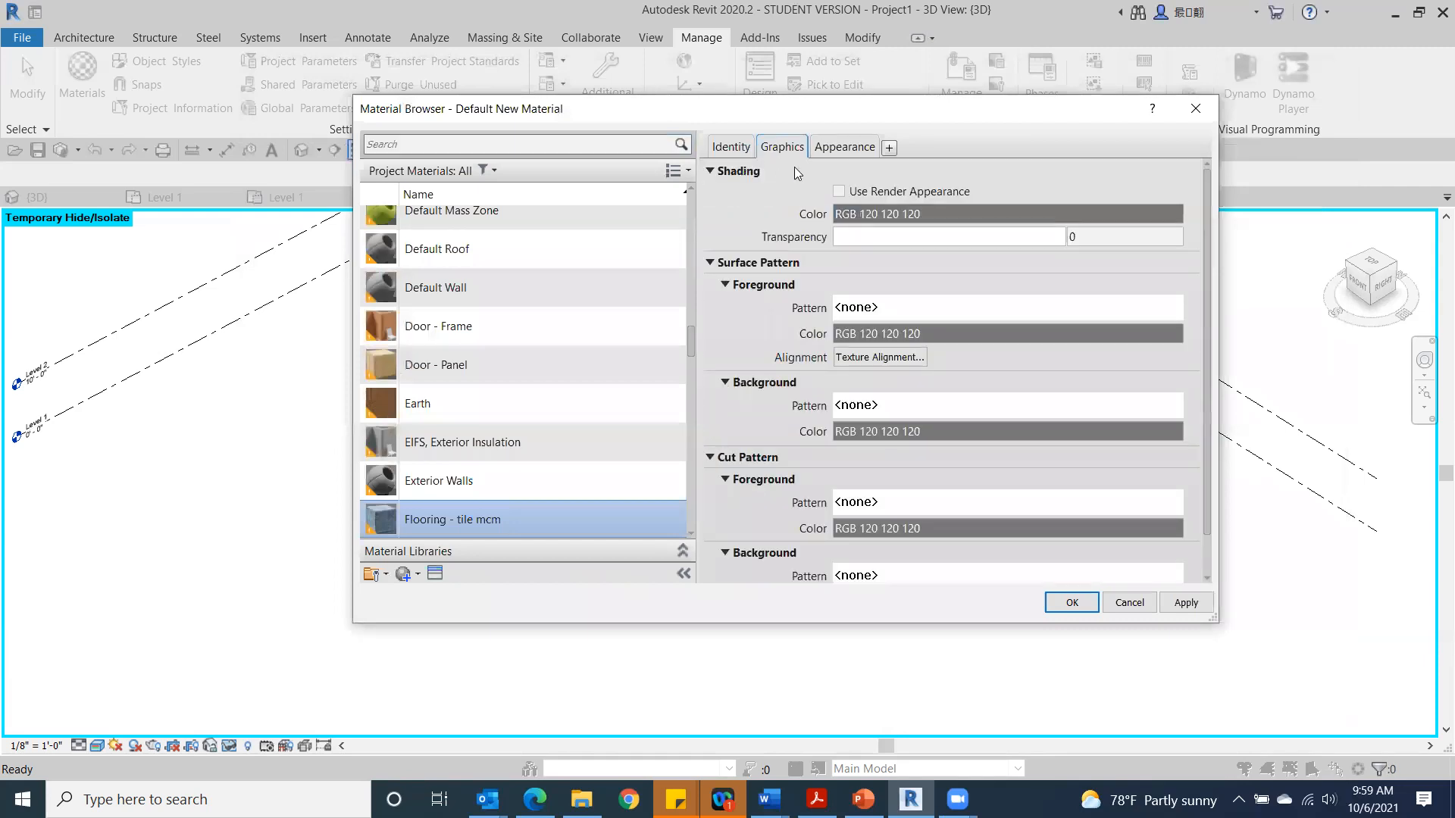
click(838, 192)
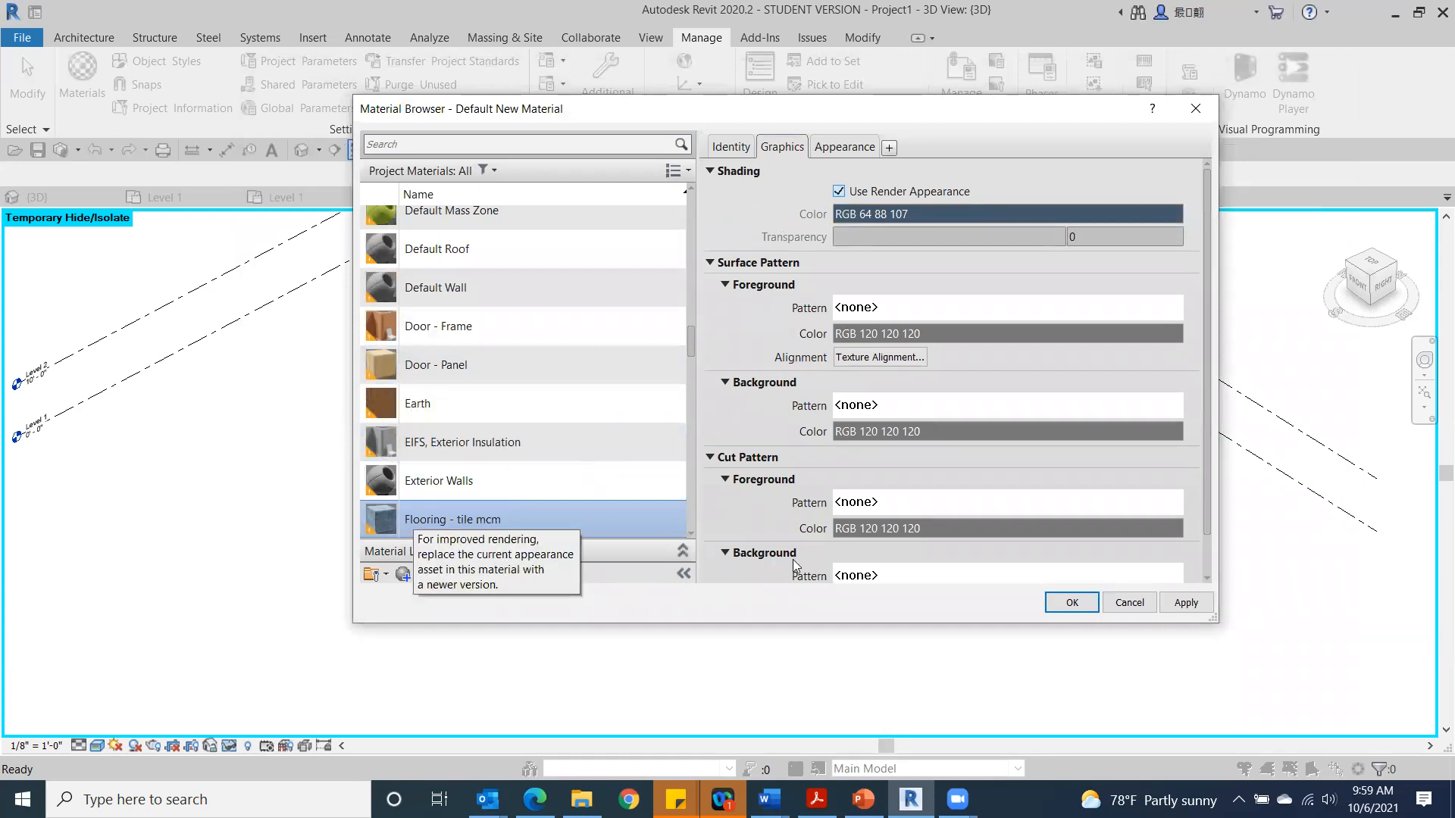
right_click(476, 528)
click(507, 573)
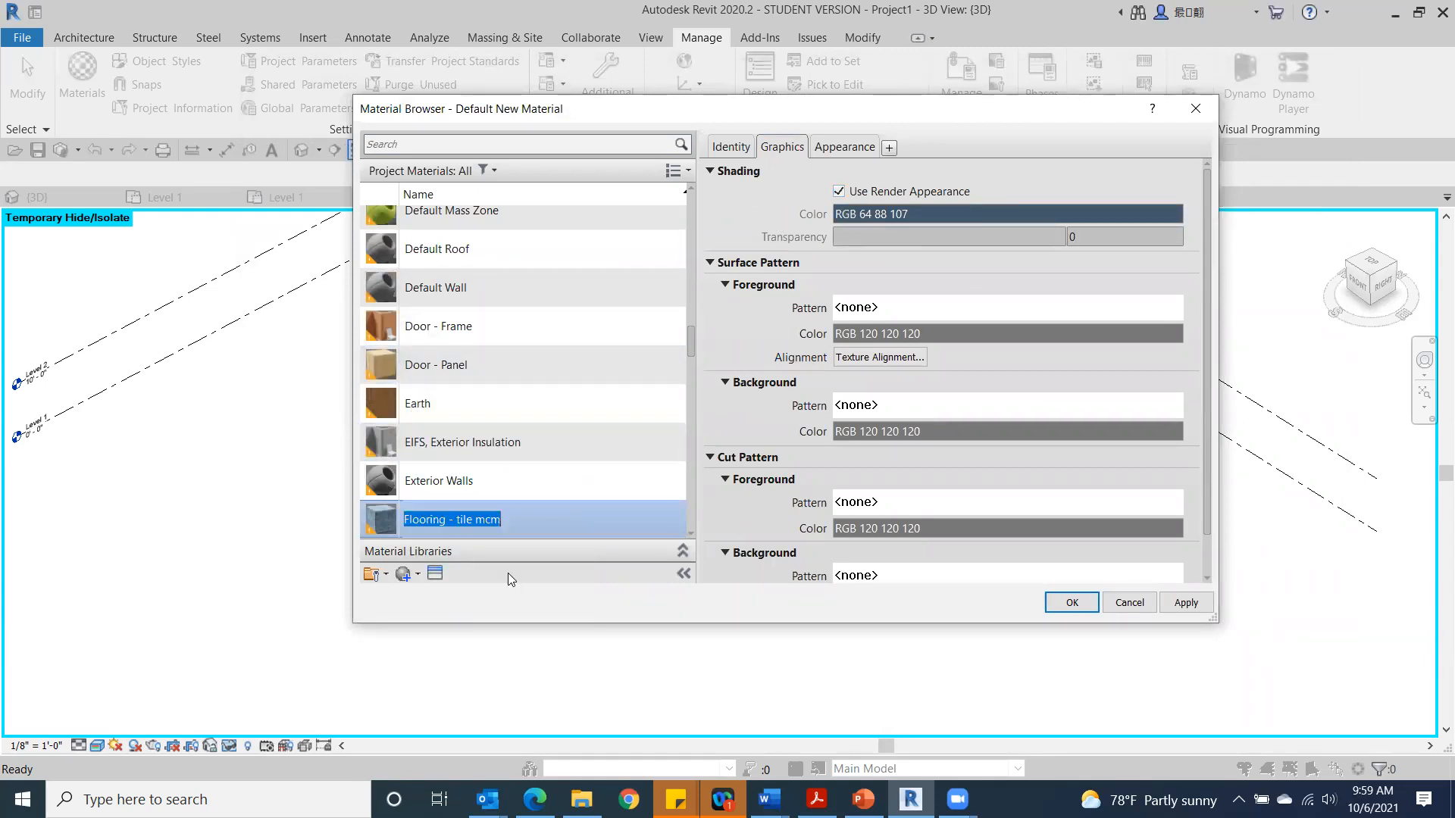
click(476, 521)
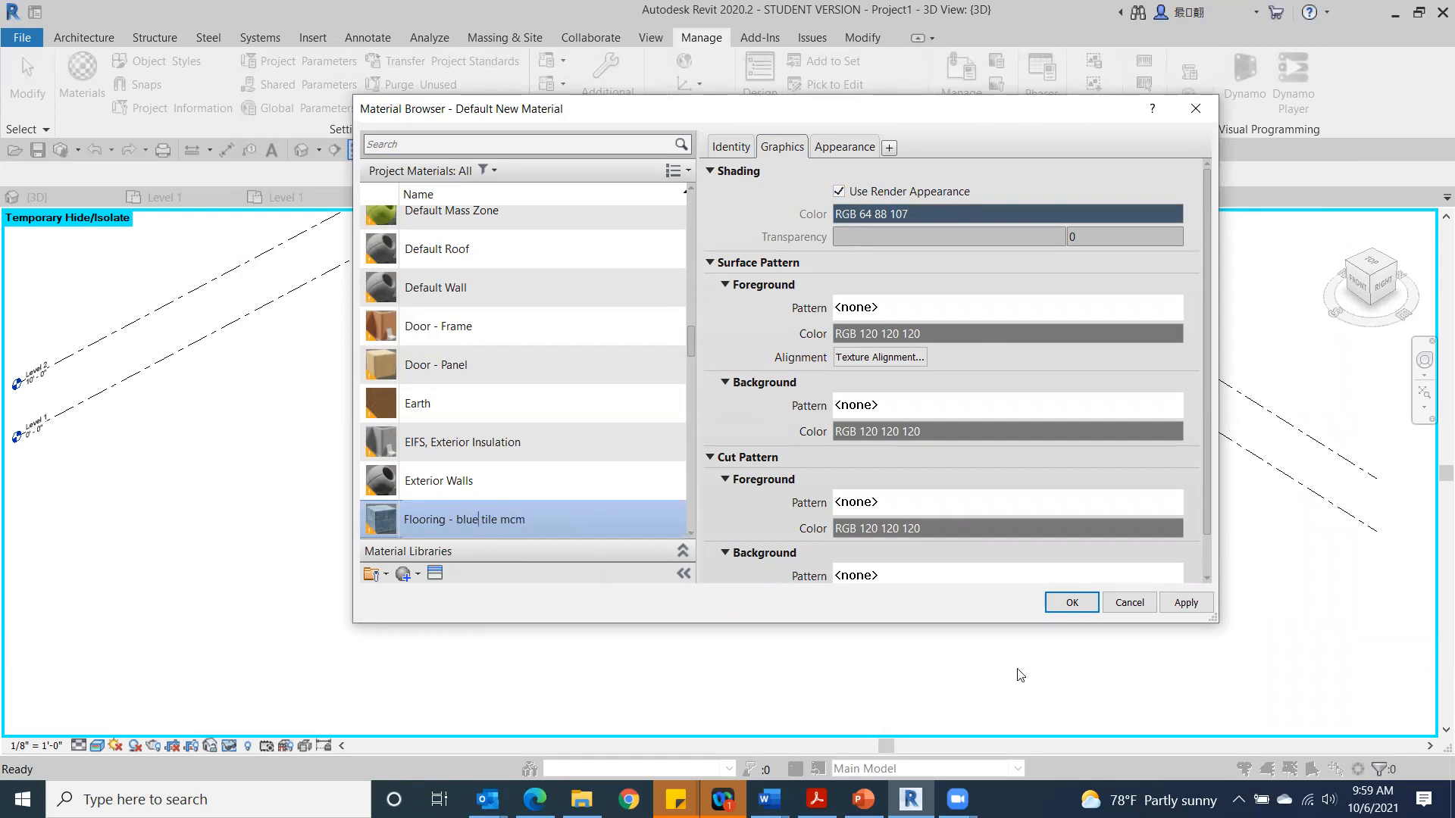
click(1071, 603)
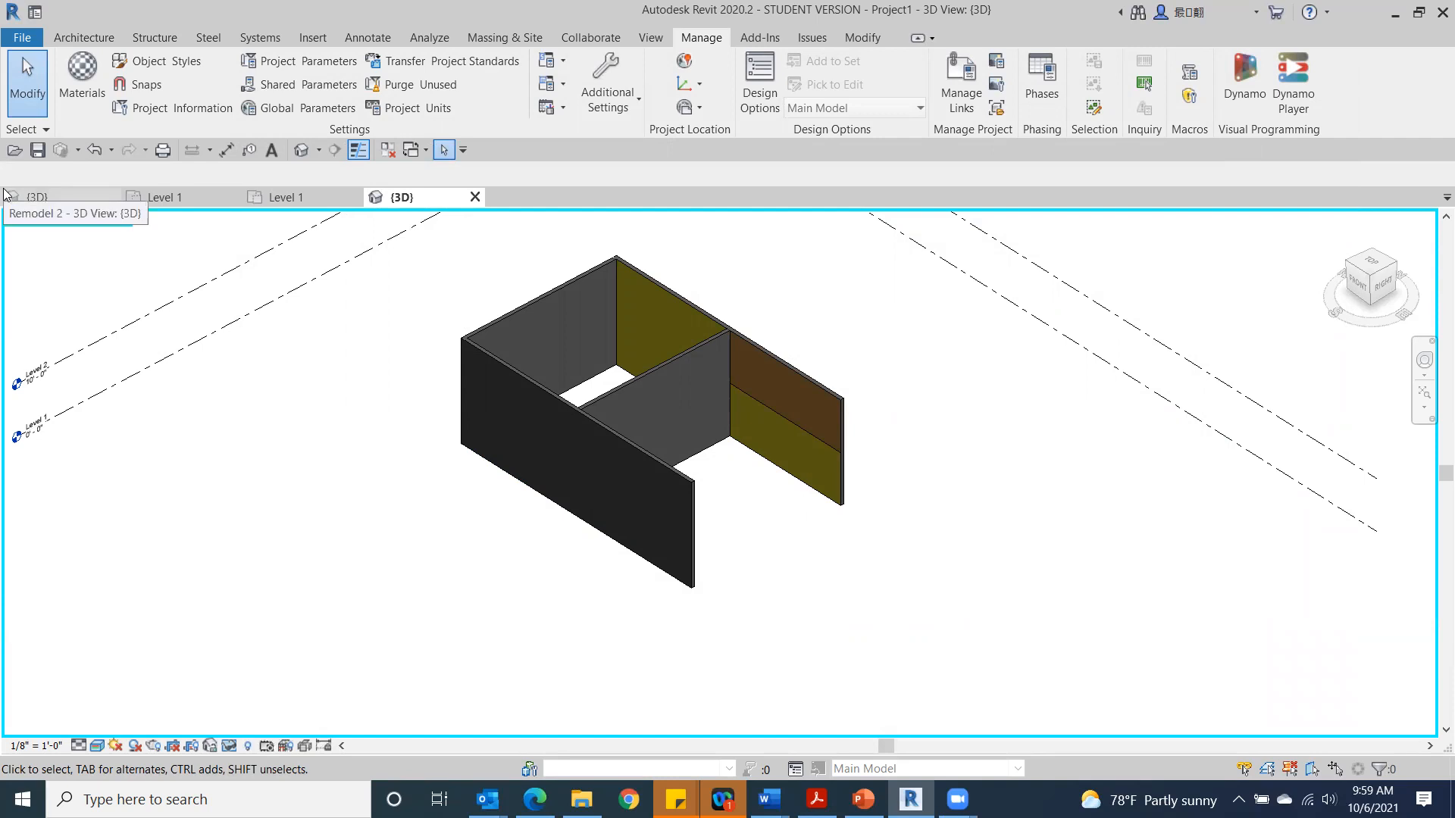
Step: Start the Paint command and locate the custom Paint - Den mcm and Flooring - blue tile mcm materials among the project materials
click(866, 38)
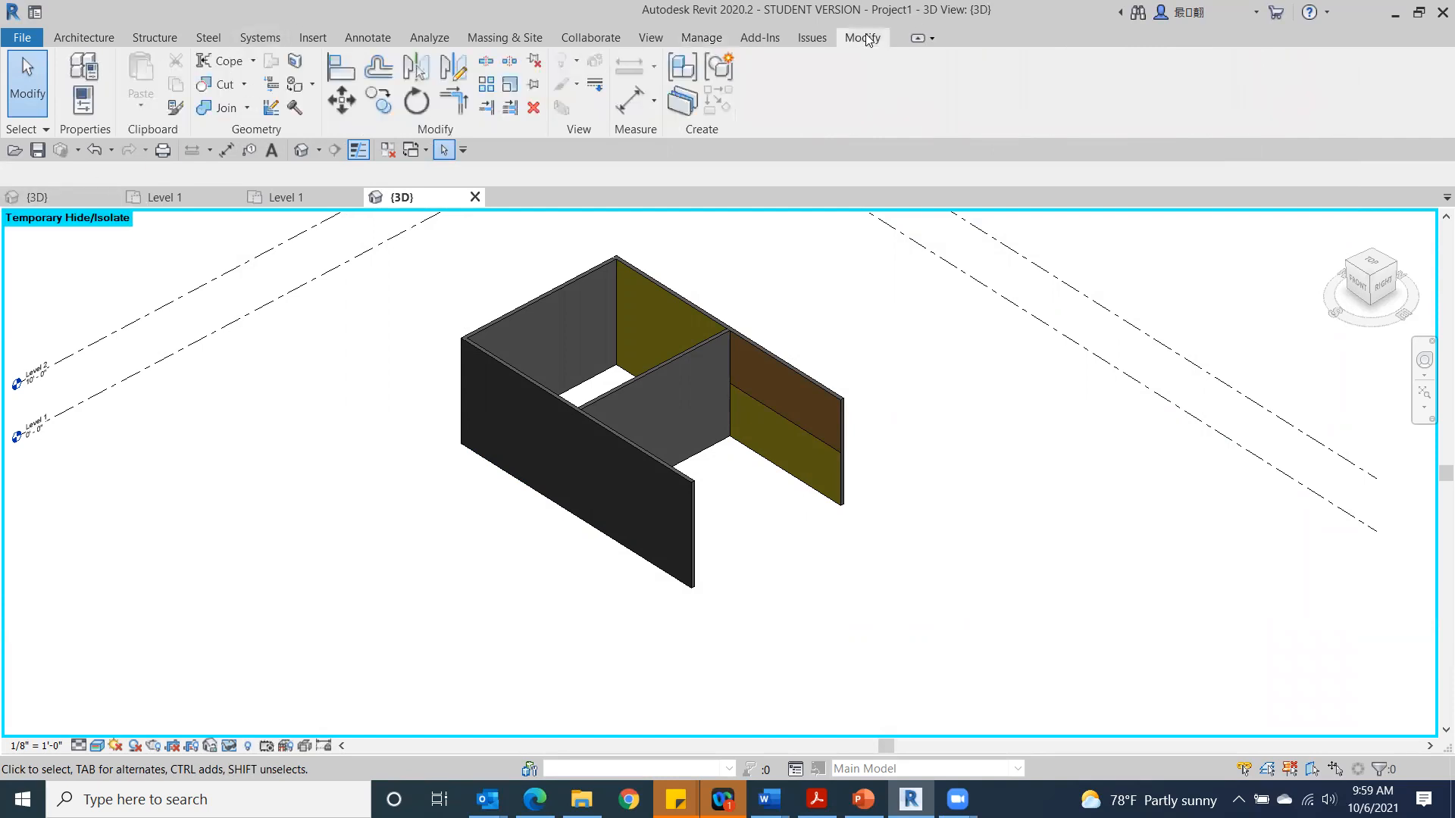
click(295, 83)
scroll(147, 229, down, 3)
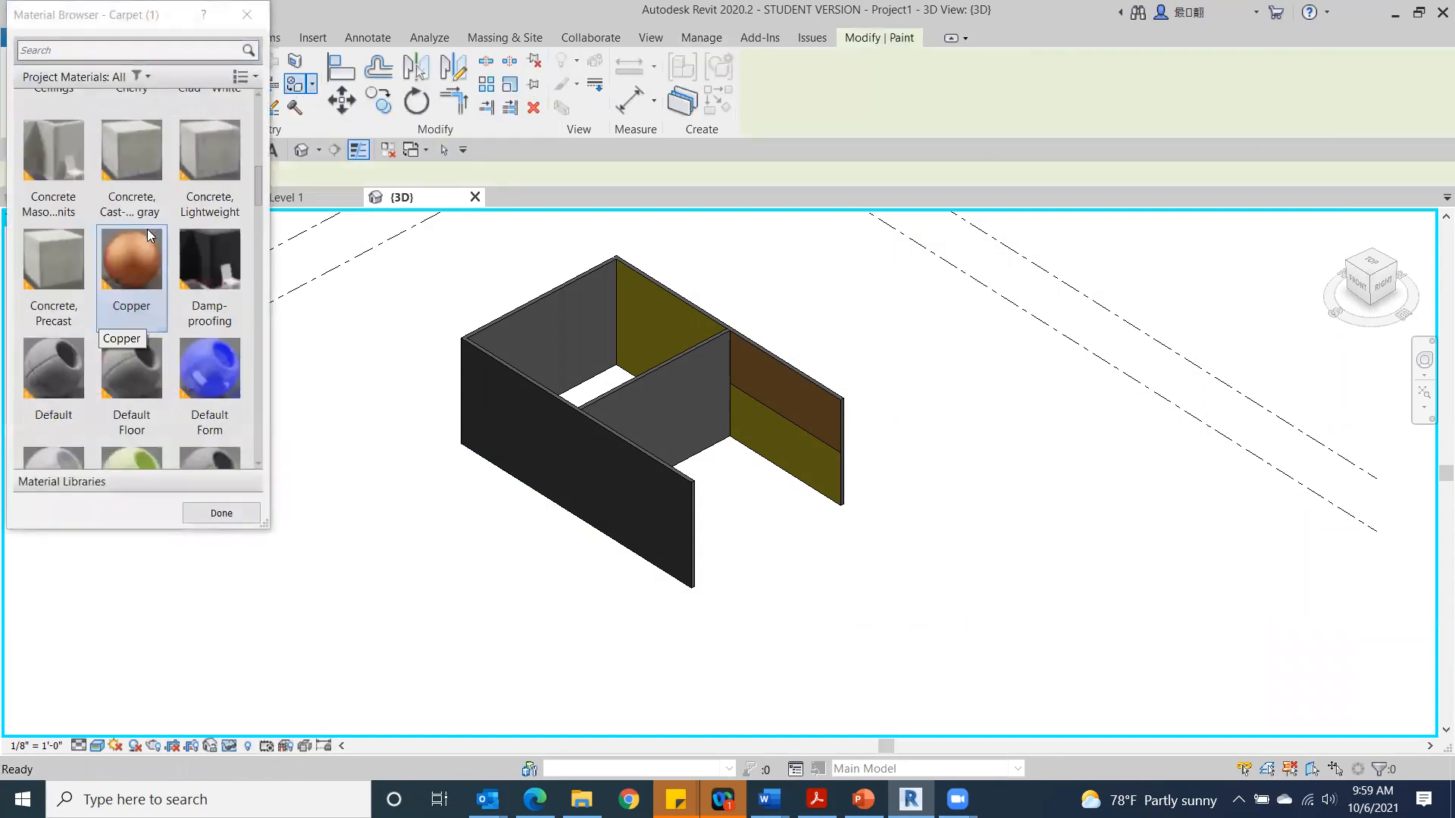
scroll(147, 229, down, 3)
scroll(147, 230, down, 6)
scroll(147, 230, down, 3)
scroll(147, 230, up, 3)
scroll(147, 230, down, 3)
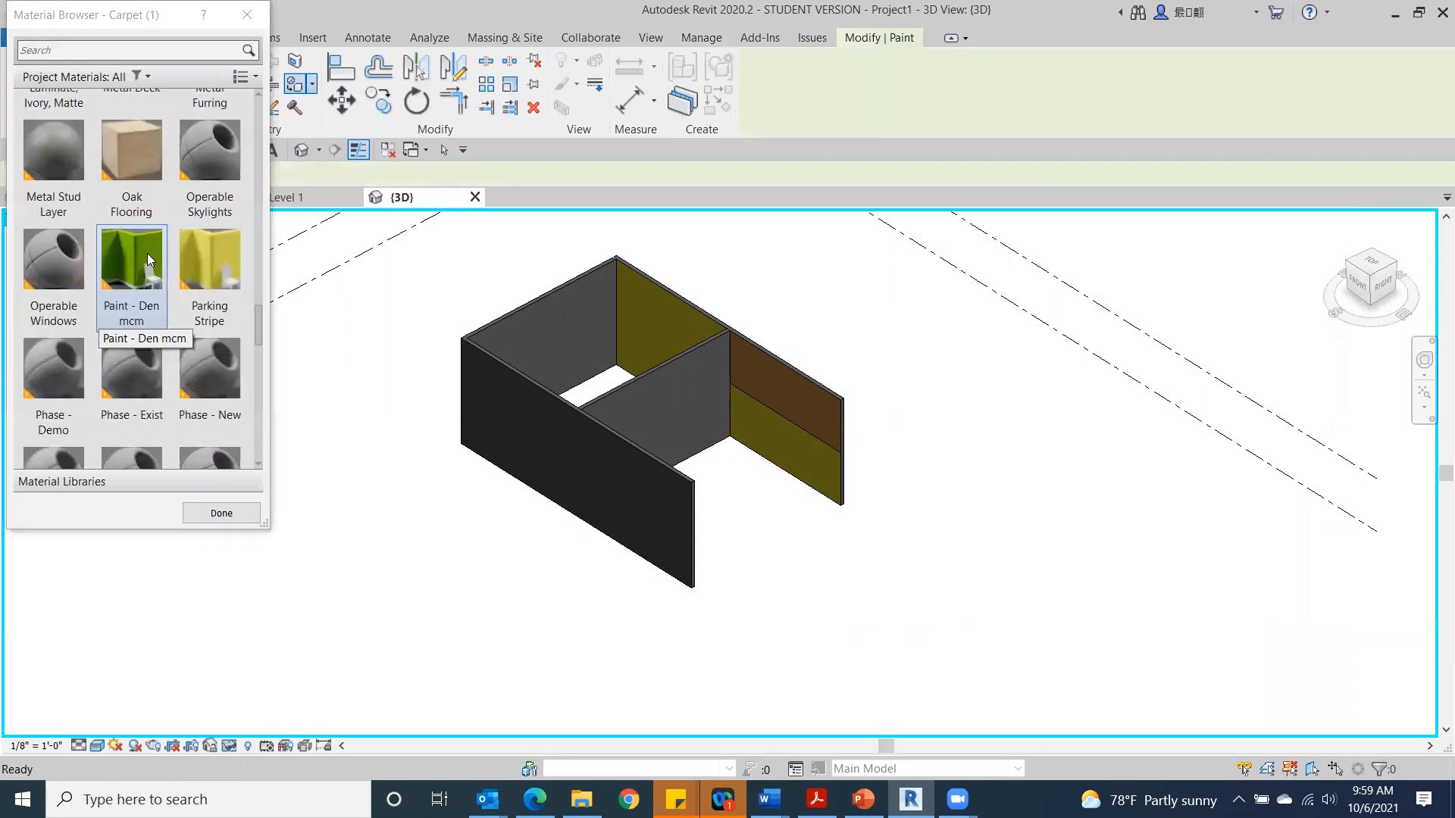
click(145, 255)
scroll(145, 254, up, 7)
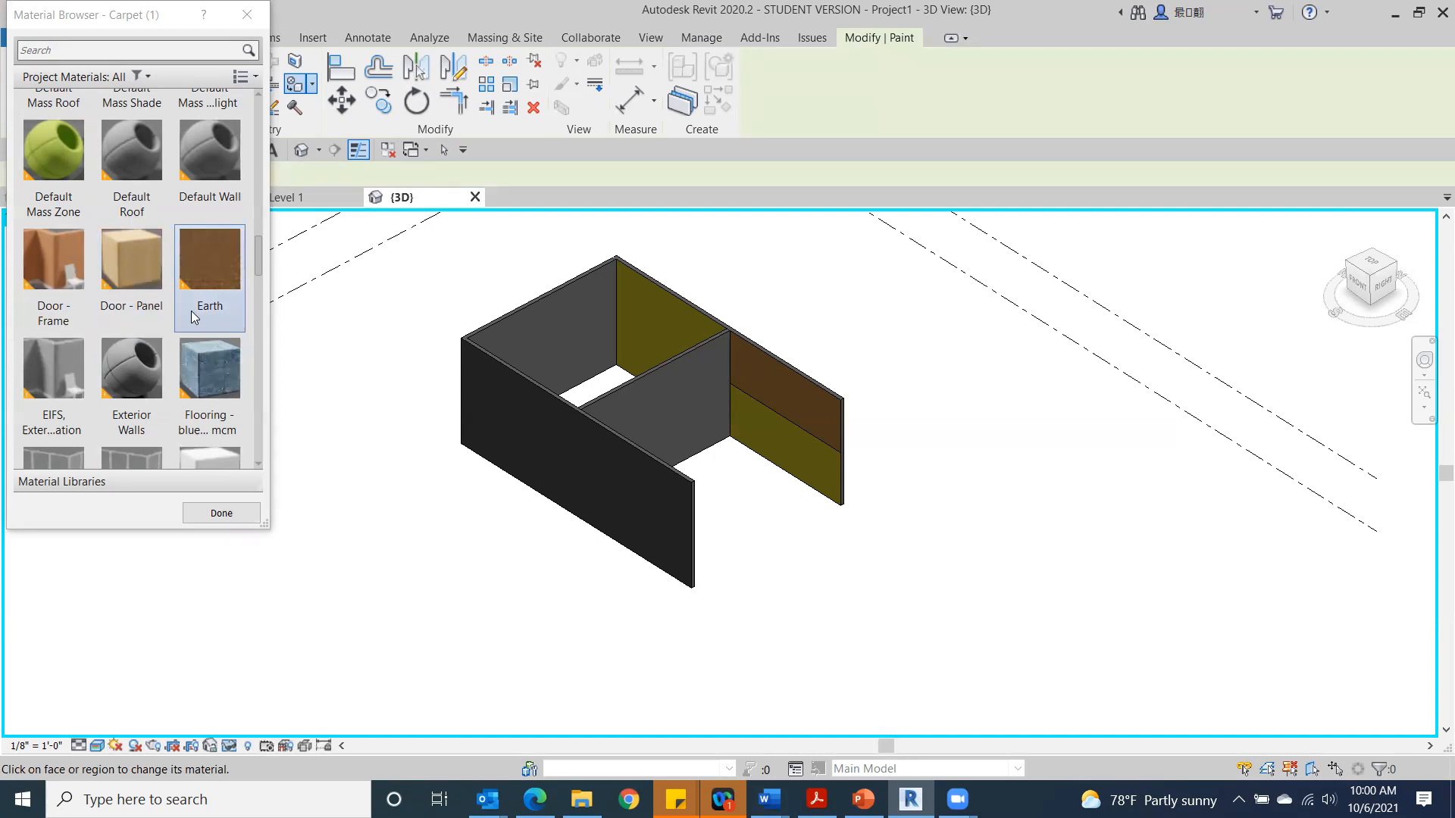
scroll(191, 311, down, 1)
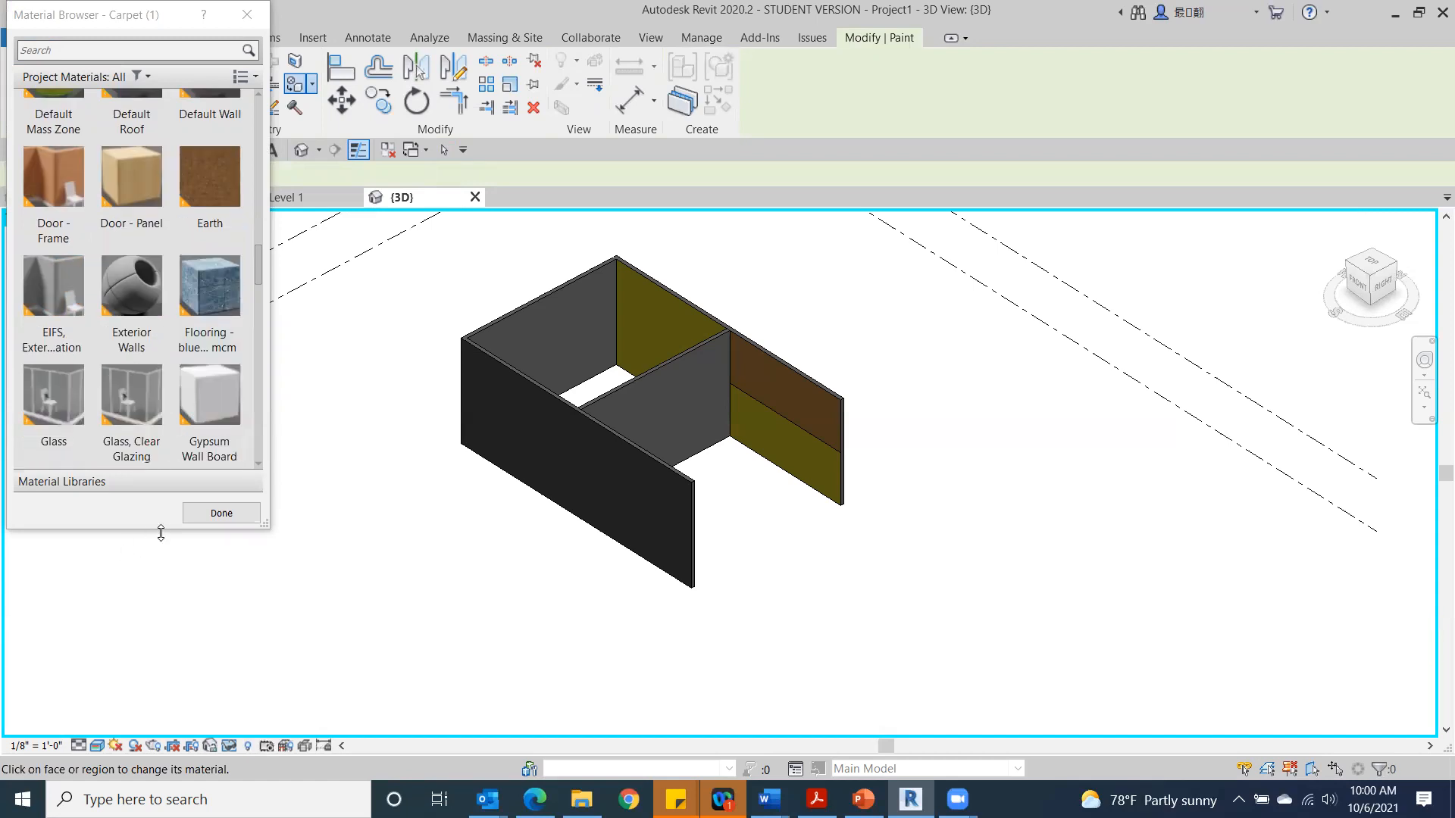
Step: Set the 3D view's visual style to Consistent Colors and paint the middle partition wall's face with Flooring - blue tile mcm
click(97, 749)
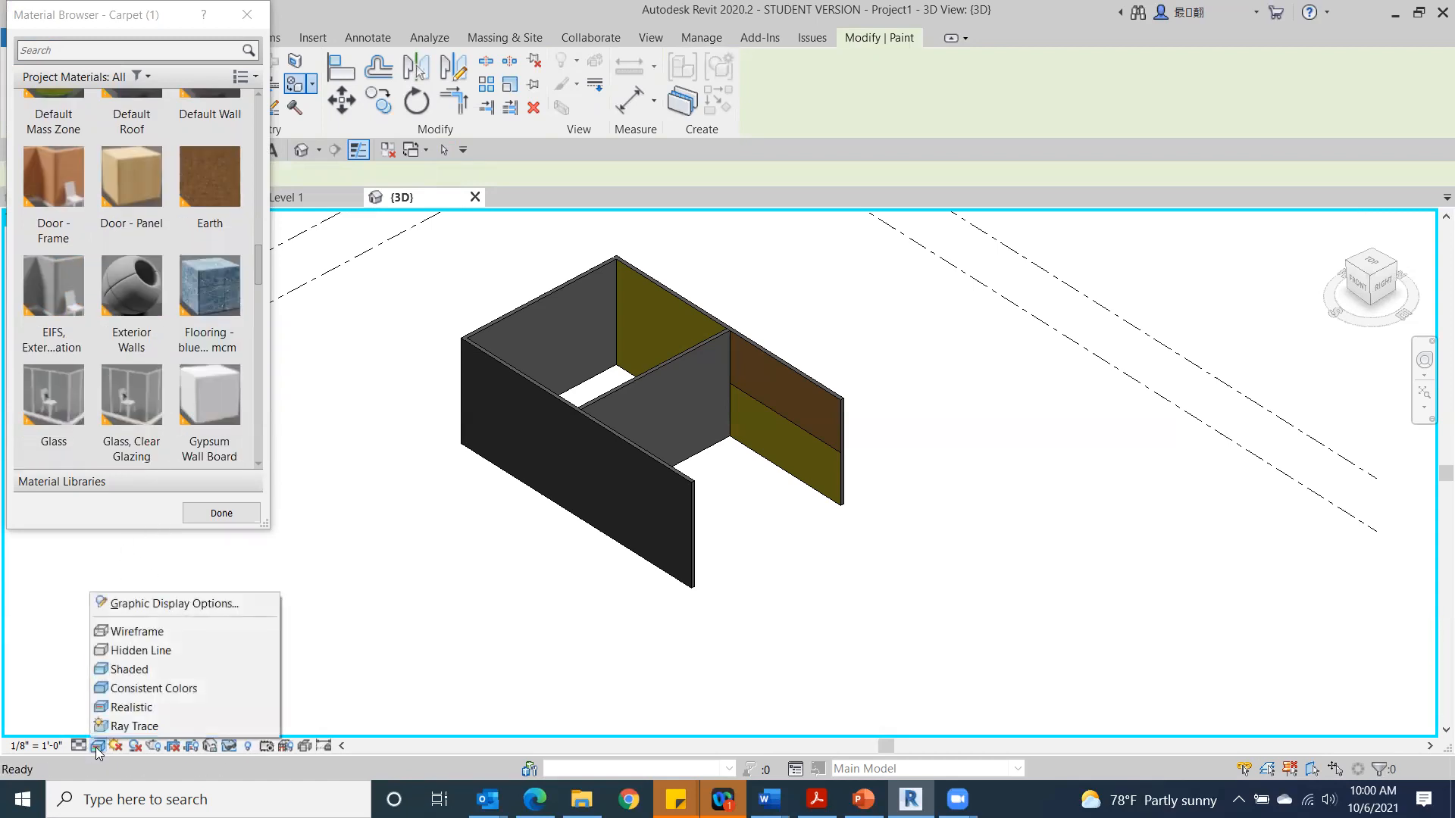
click(153, 688)
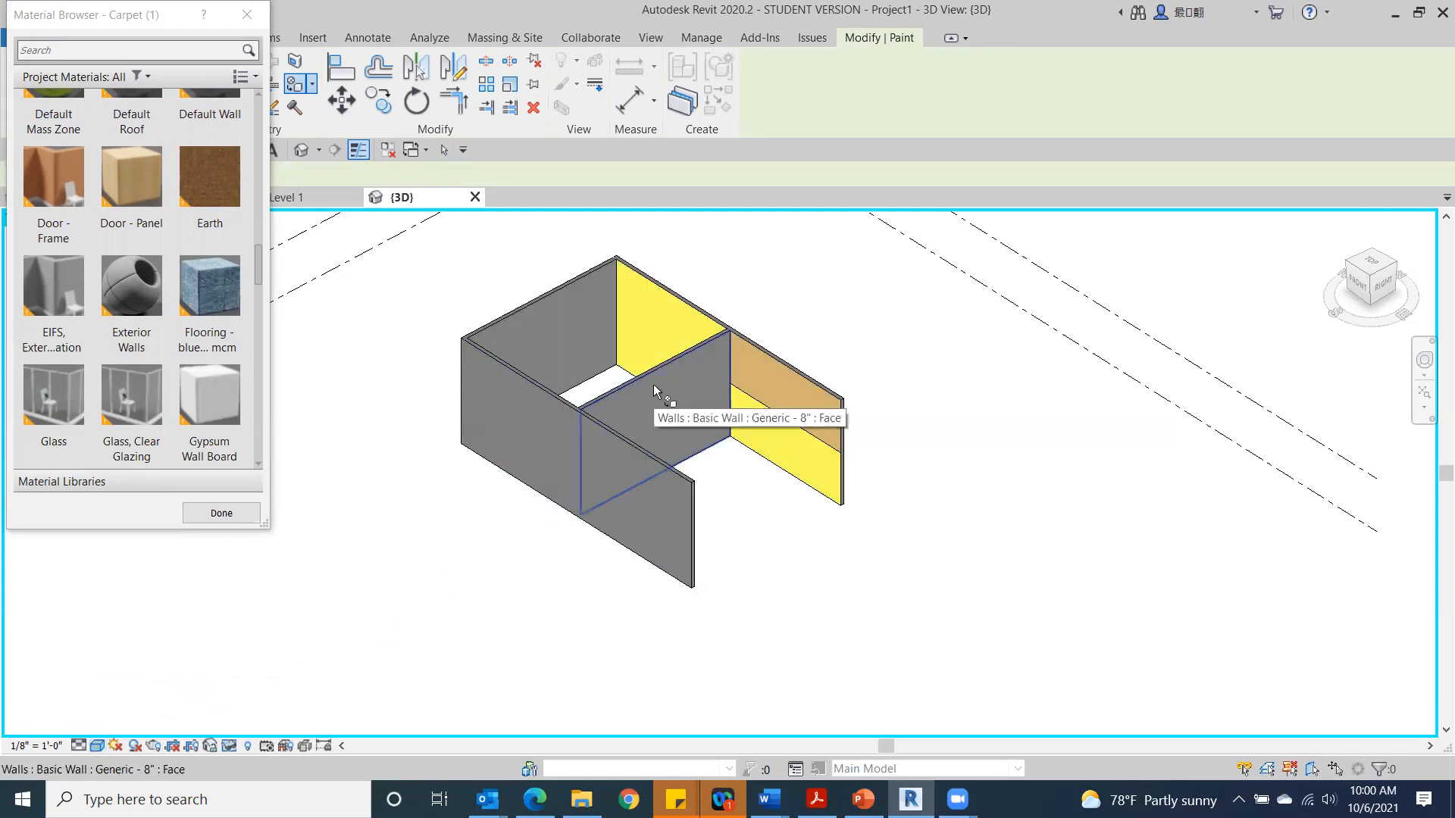
click(217, 290)
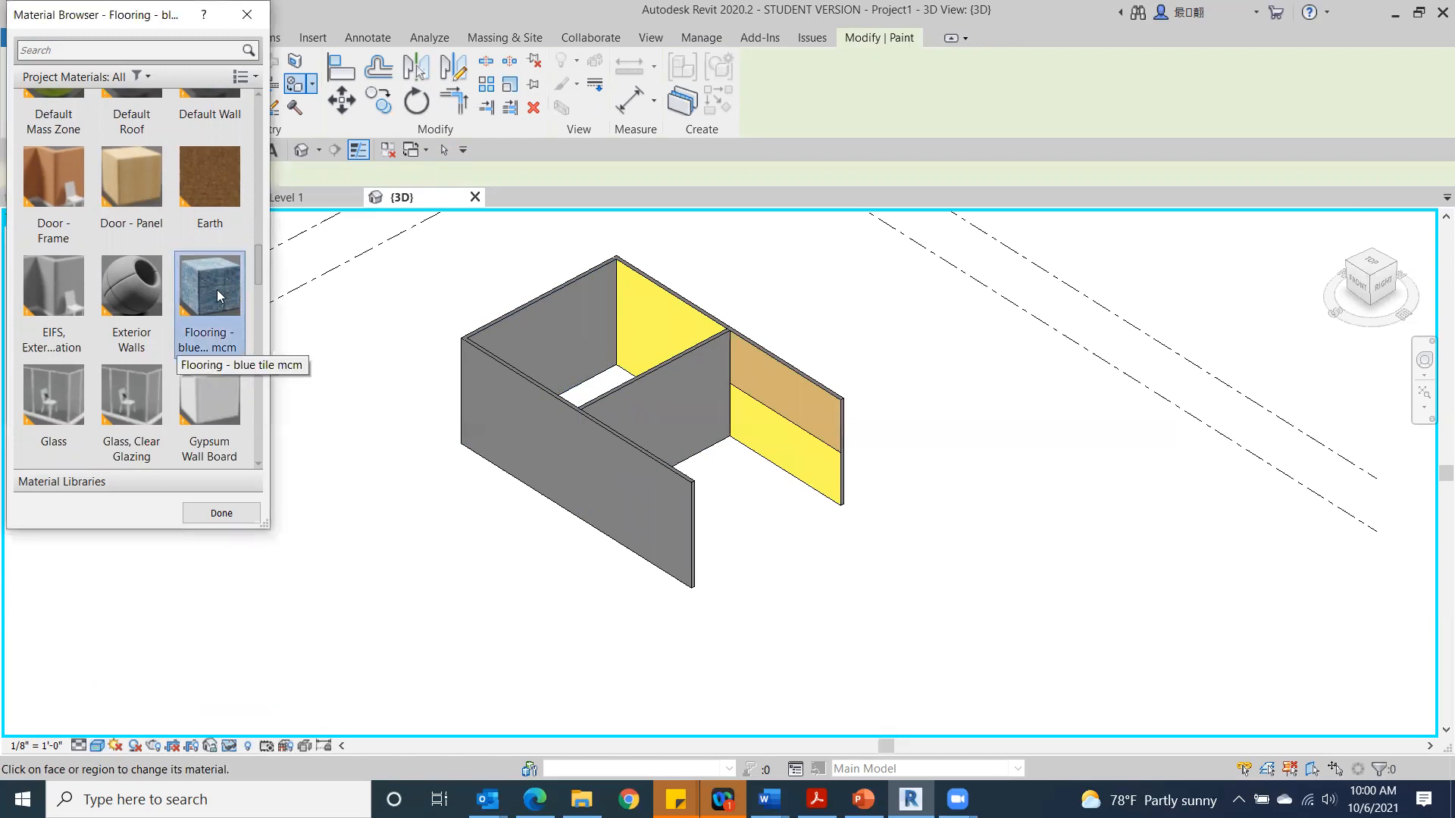
click(687, 416)
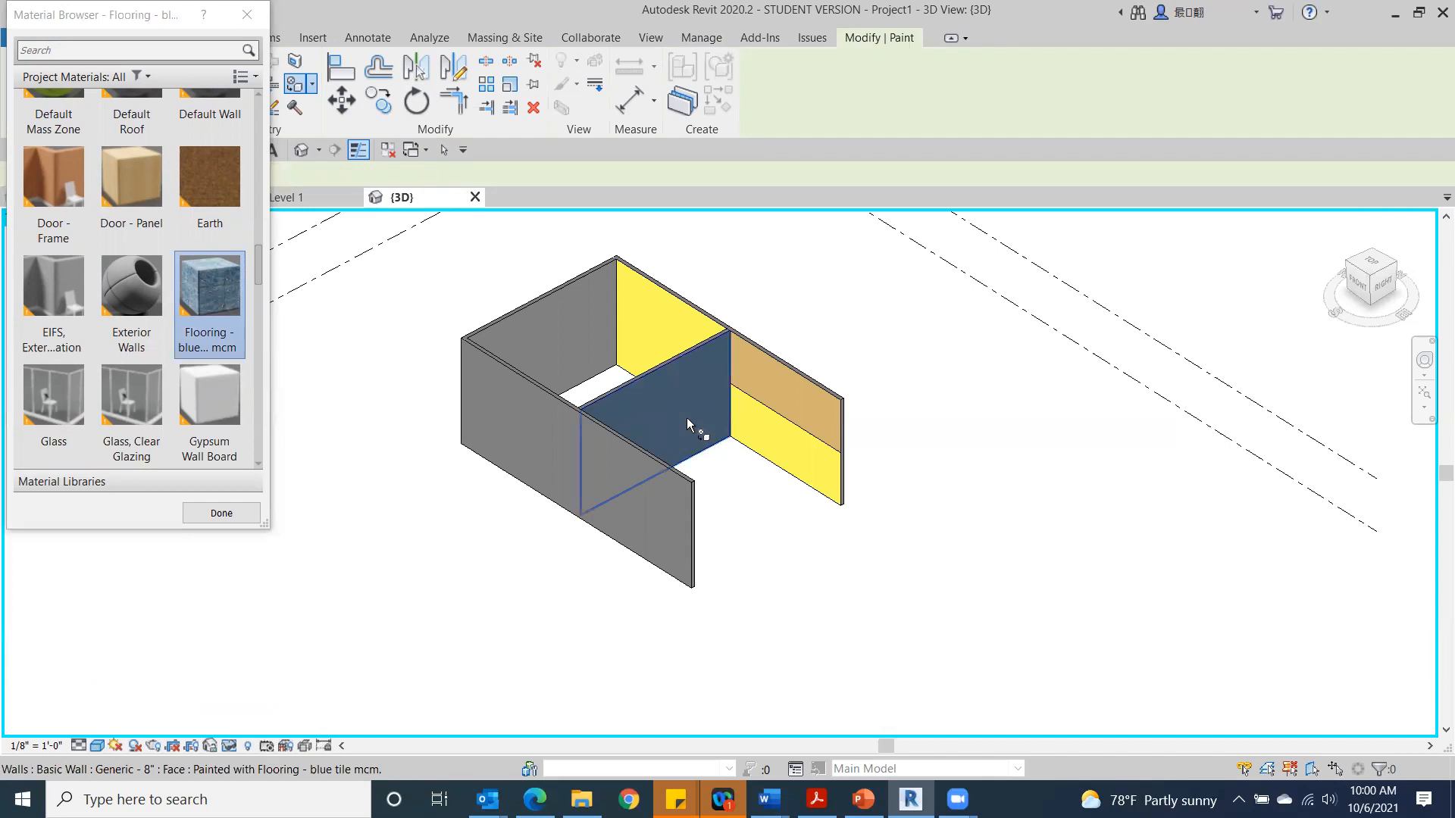
Step: Paint the inner face of the end wall with the Paint - Den mcm material
middle_drag(309, 529, 407, 626)
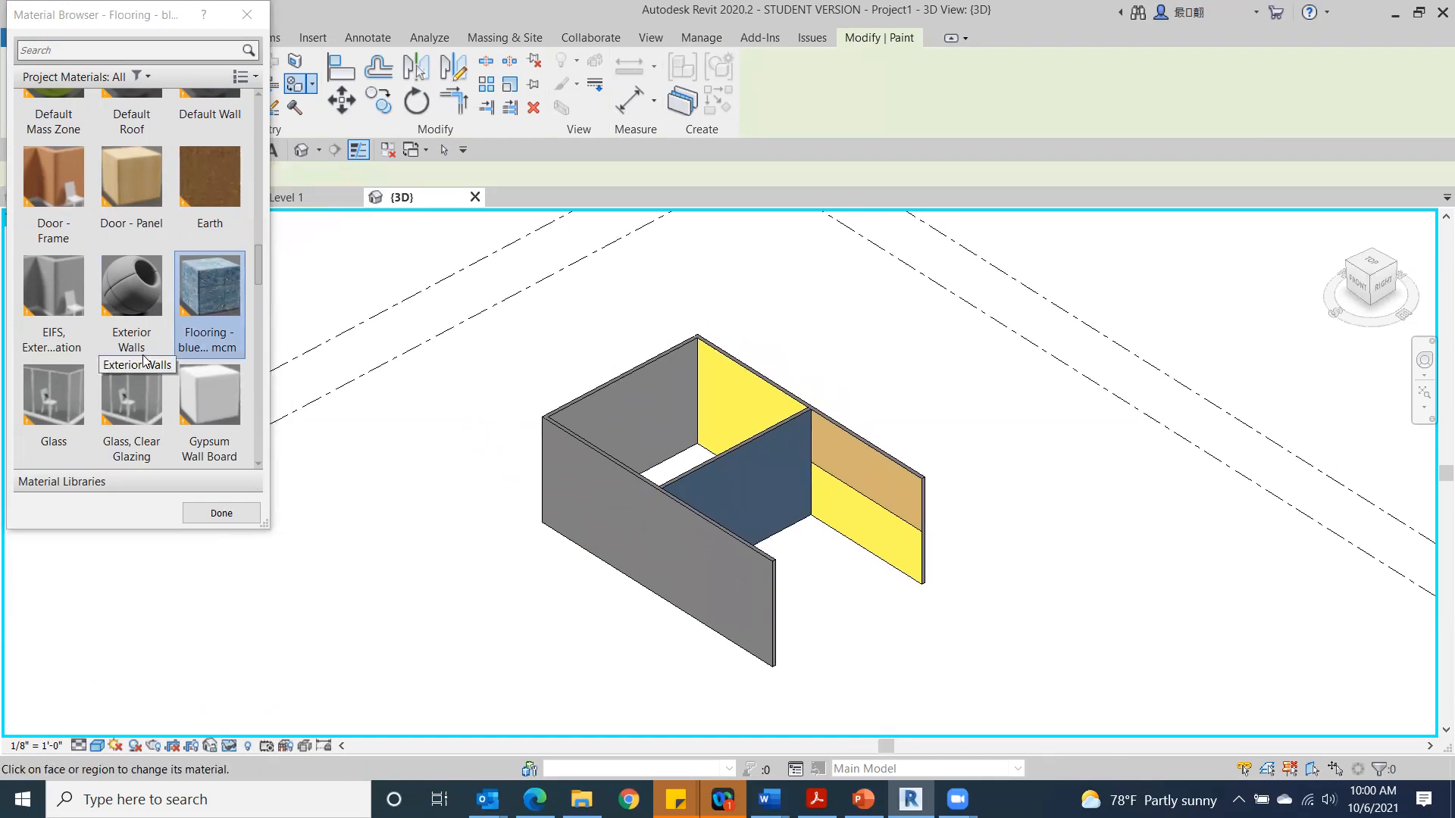
scroll(144, 359, up, 6)
scroll(144, 359, down, 3)
scroll(144, 359, down, 3)
scroll(144, 359, up, 3)
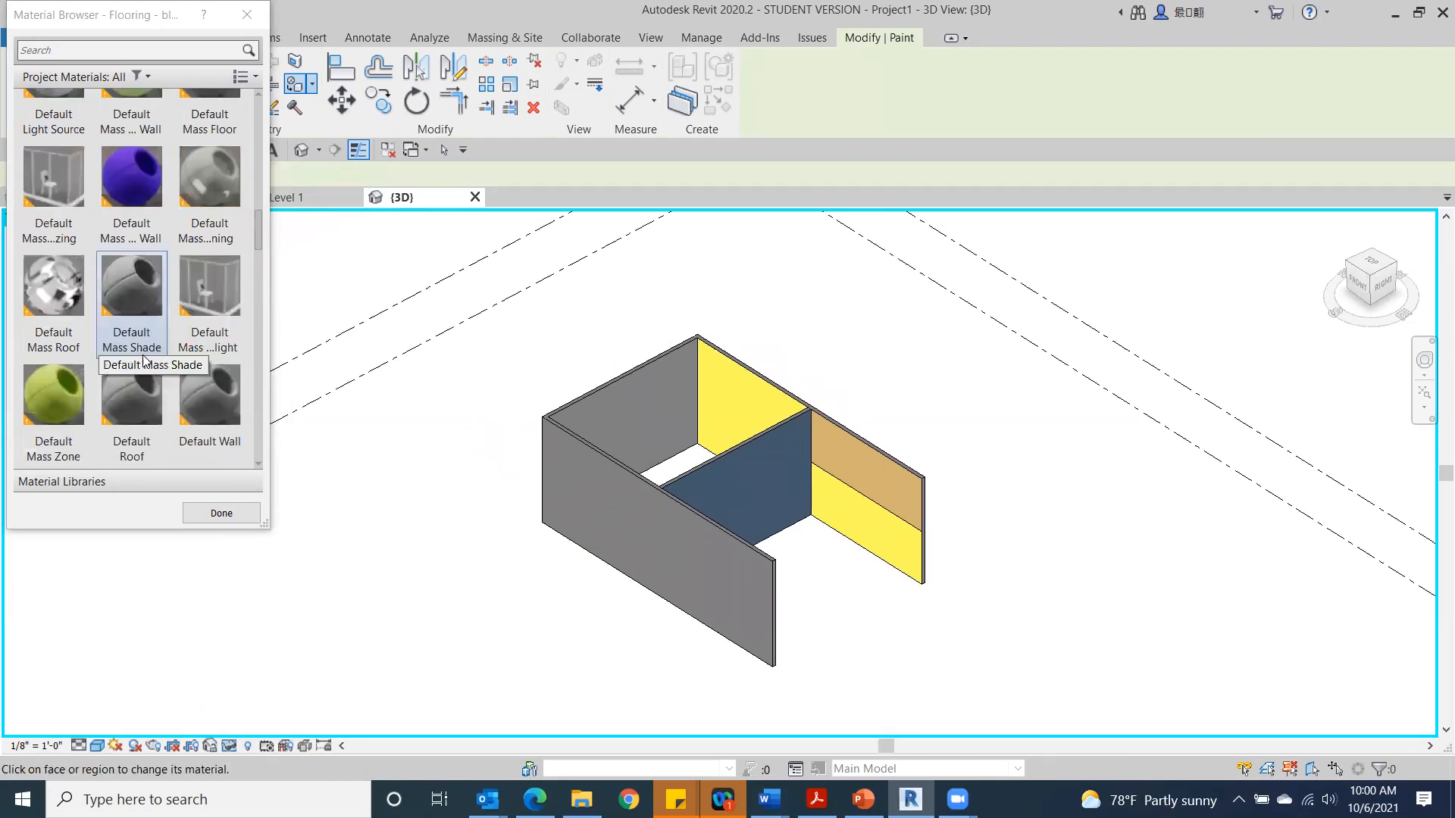
scroll(144, 359, up, 3)
scroll(144, 360, up, 3)
scroll(144, 359, down, 3)
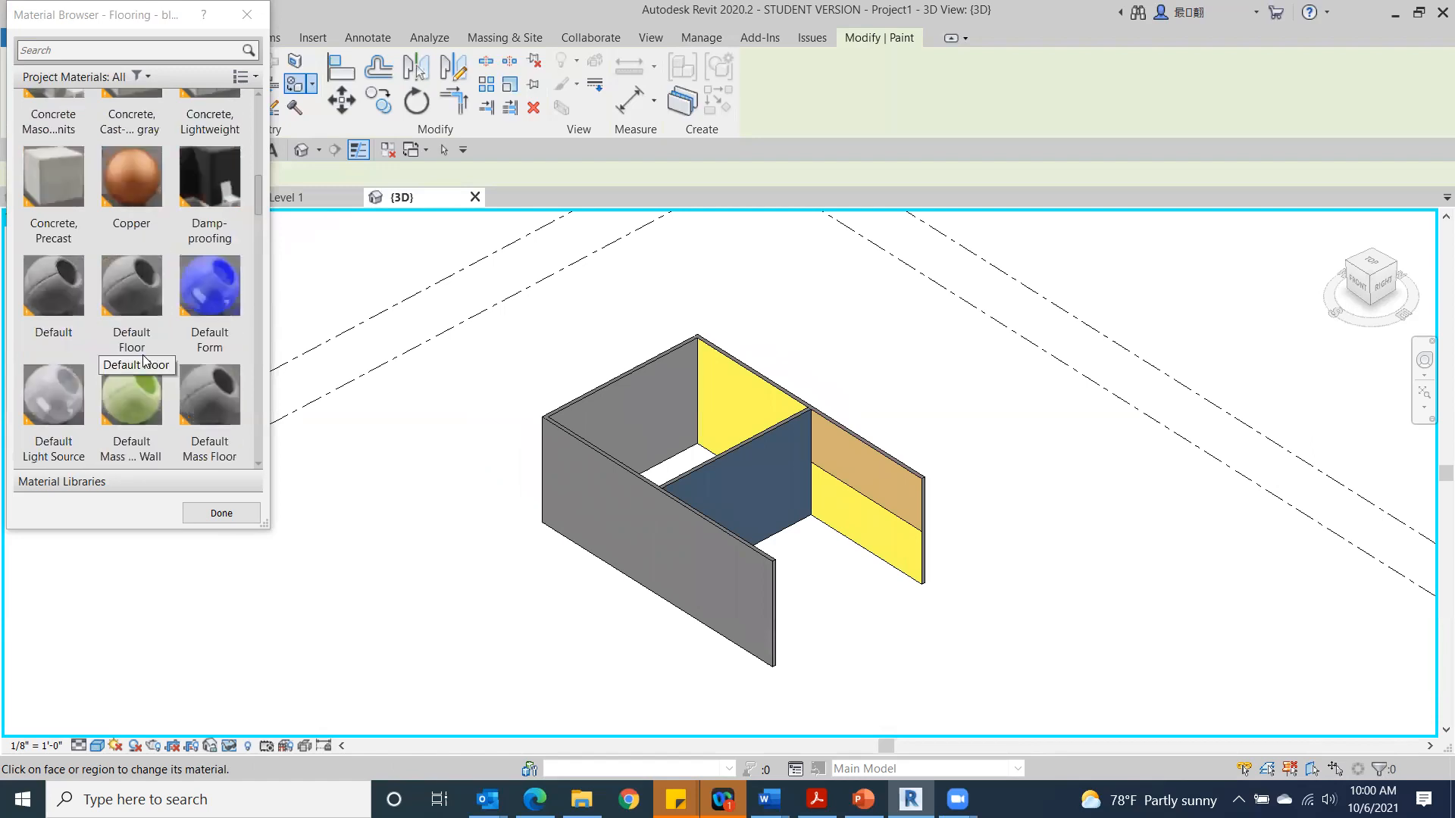
scroll(144, 359, up, 6)
scroll(143, 354, up, 3)
scroll(142, 355, down, 9)
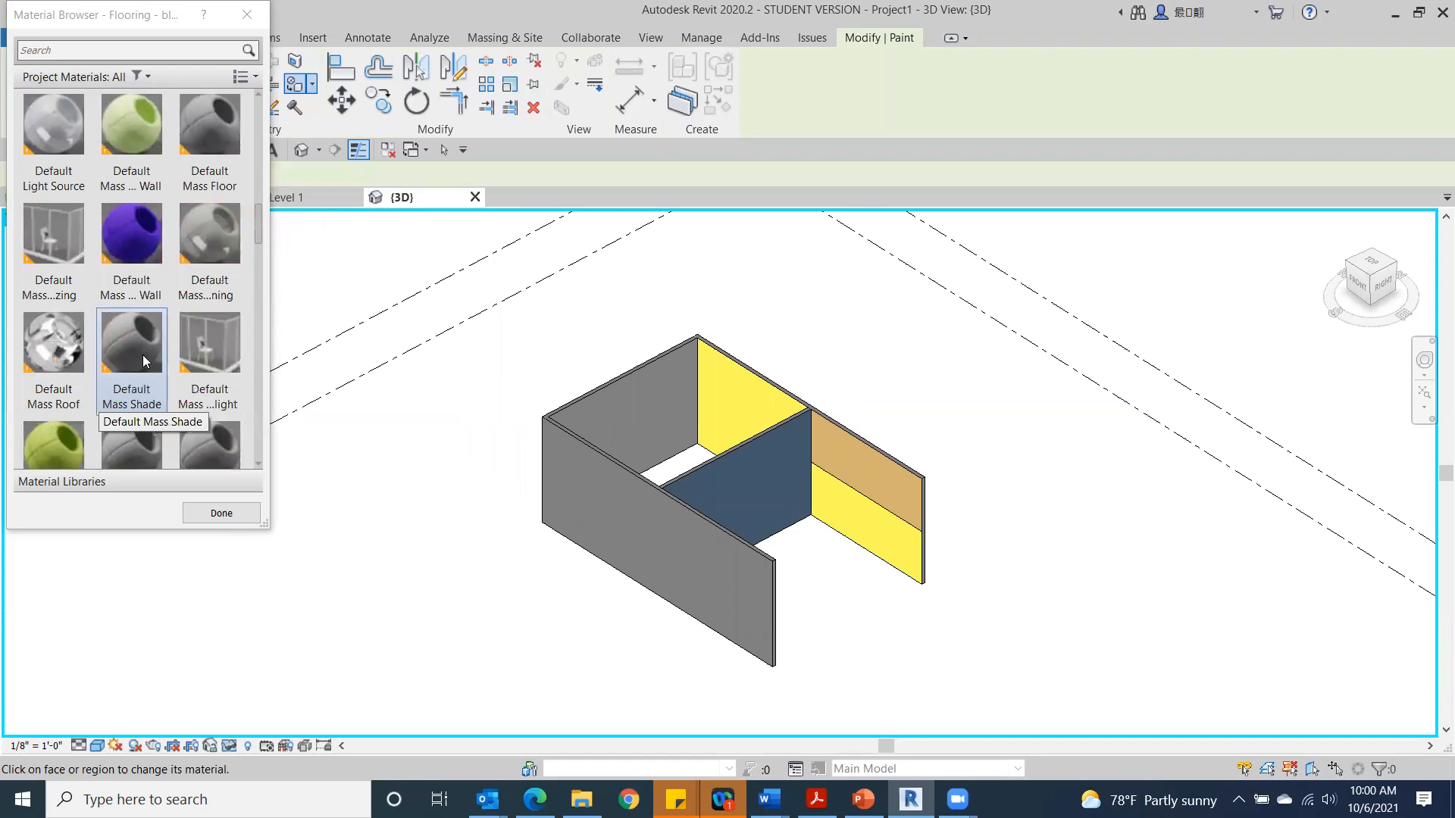
scroll(142, 355, down, 3)
scroll(143, 354, down, 3)
scroll(142, 355, down, 3)
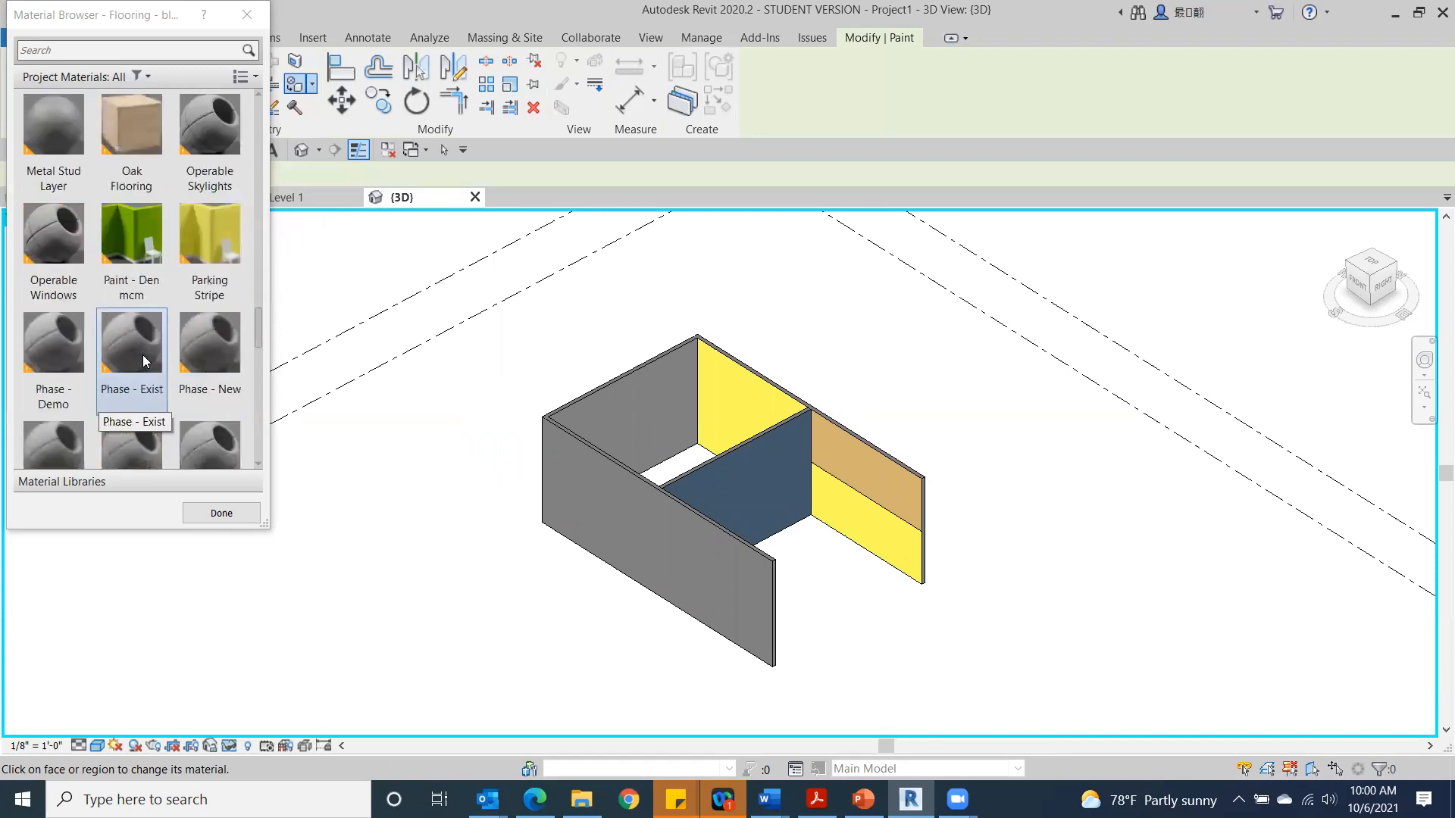
click(130, 250)
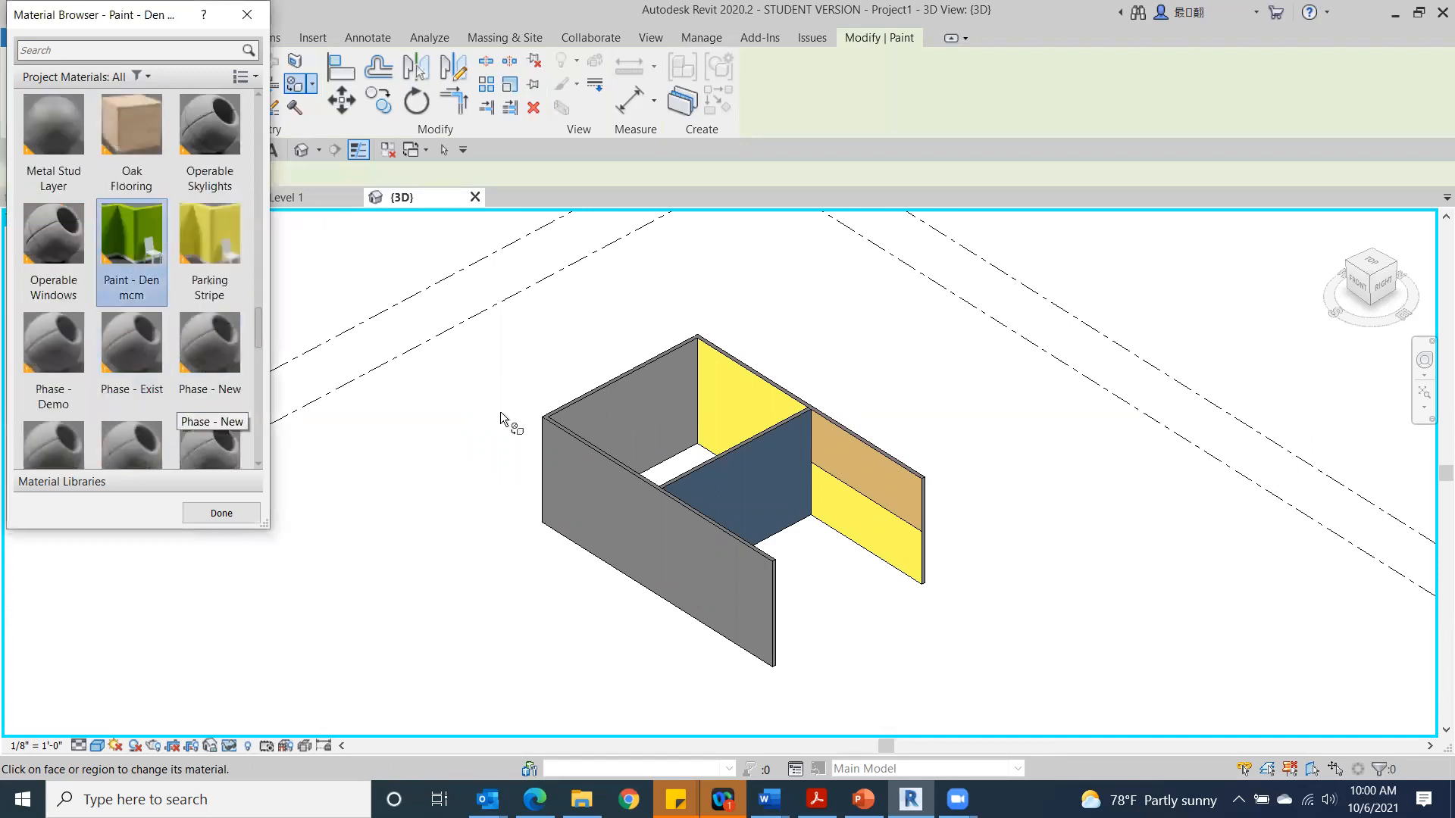
click(626, 421)
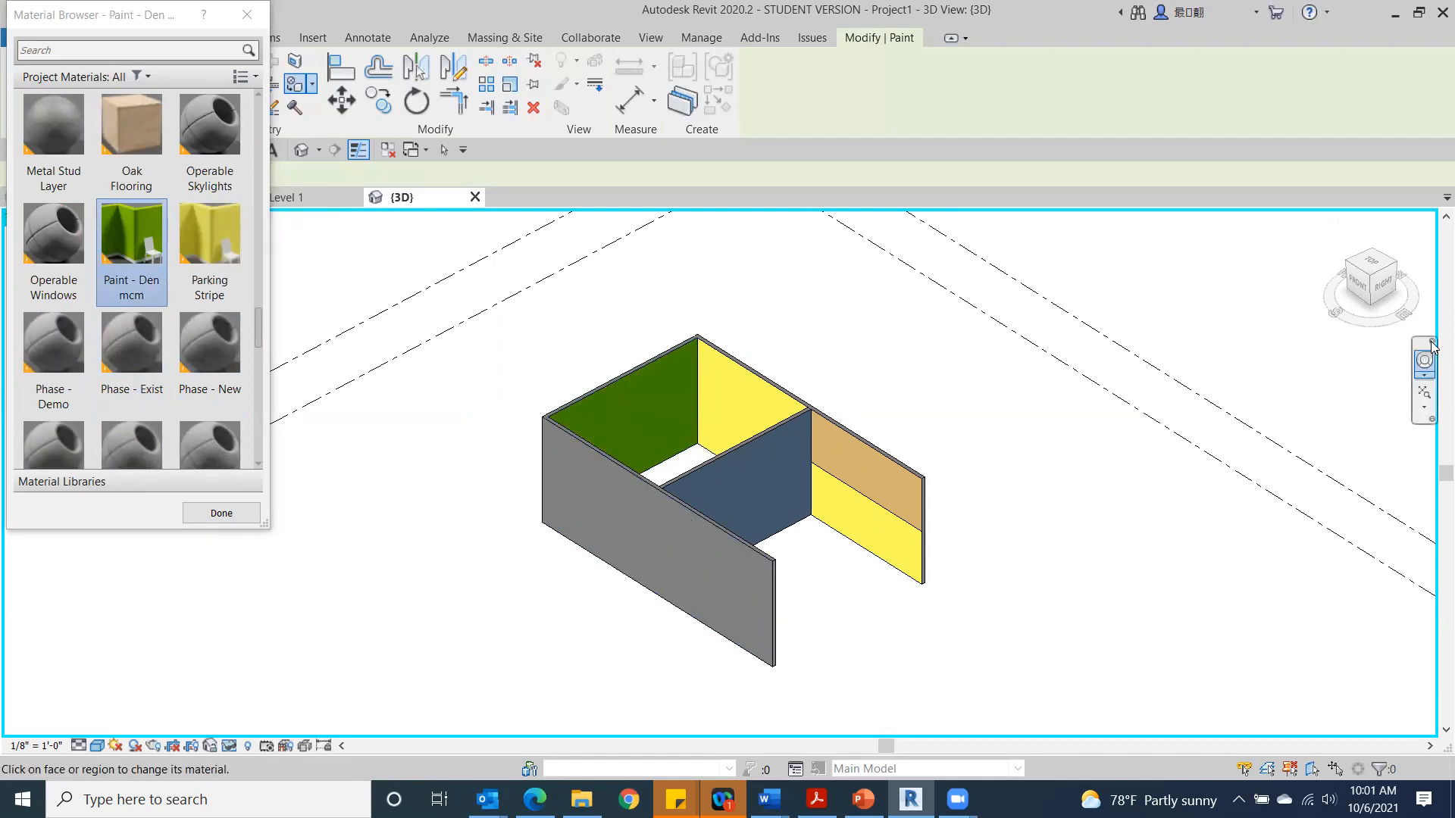
Step: Paint the upper split portion of the opposite long wall's inner face with Paint - Den mcm and finish the Paint command
drag(1368, 280, 1080, 300)
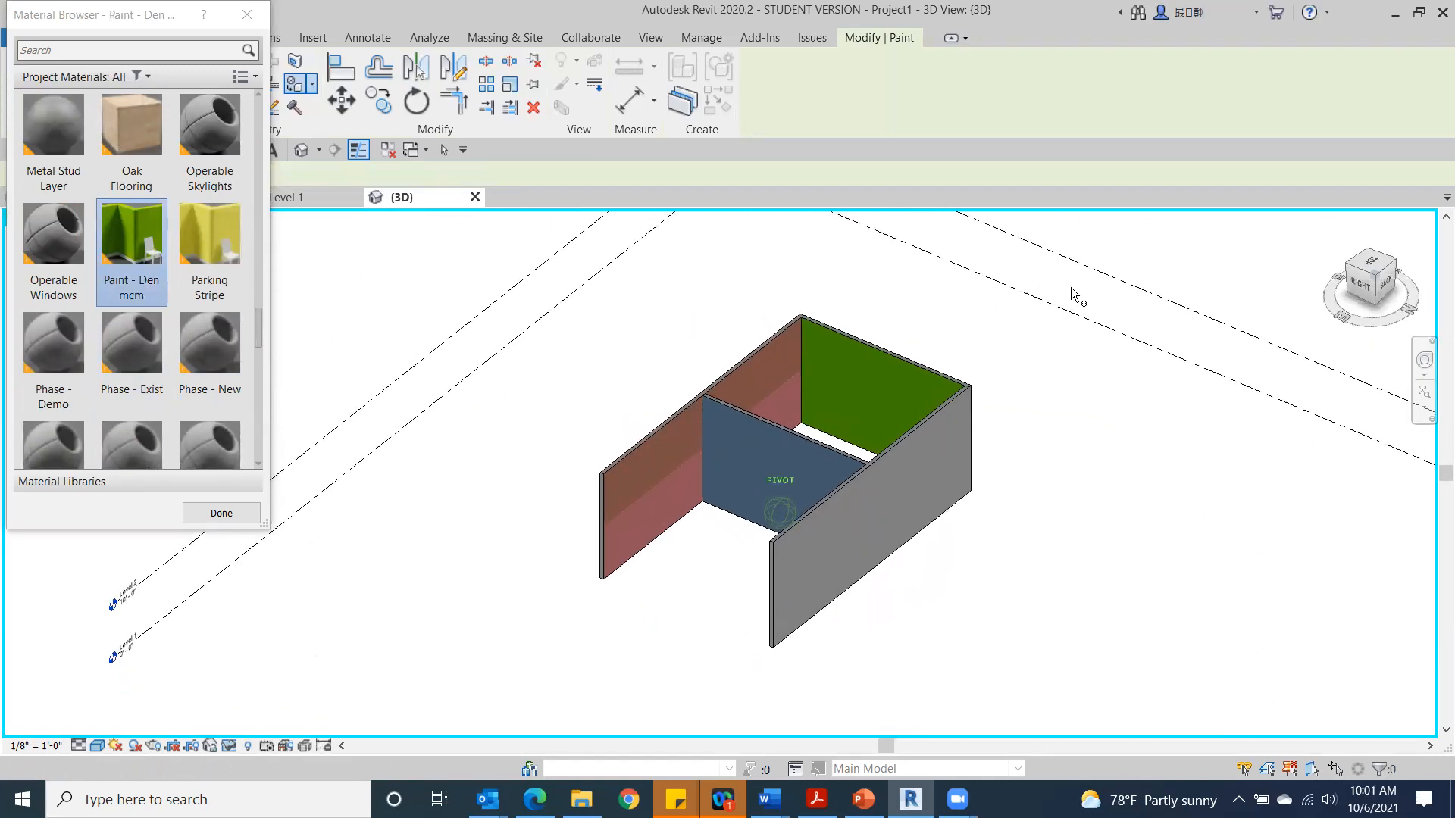
click(632, 476)
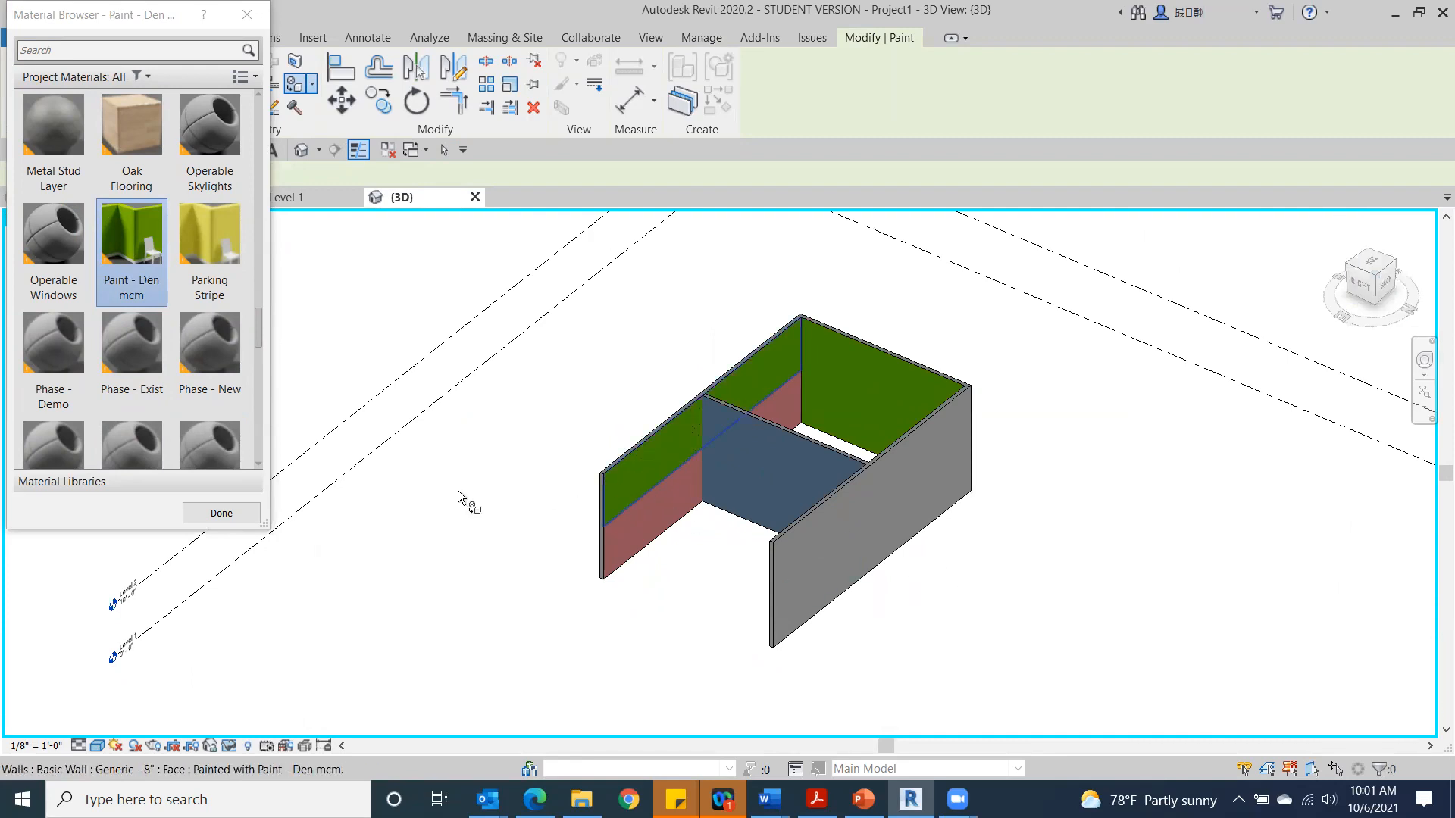
scroll(133, 341, down, 1)
click(248, 520)
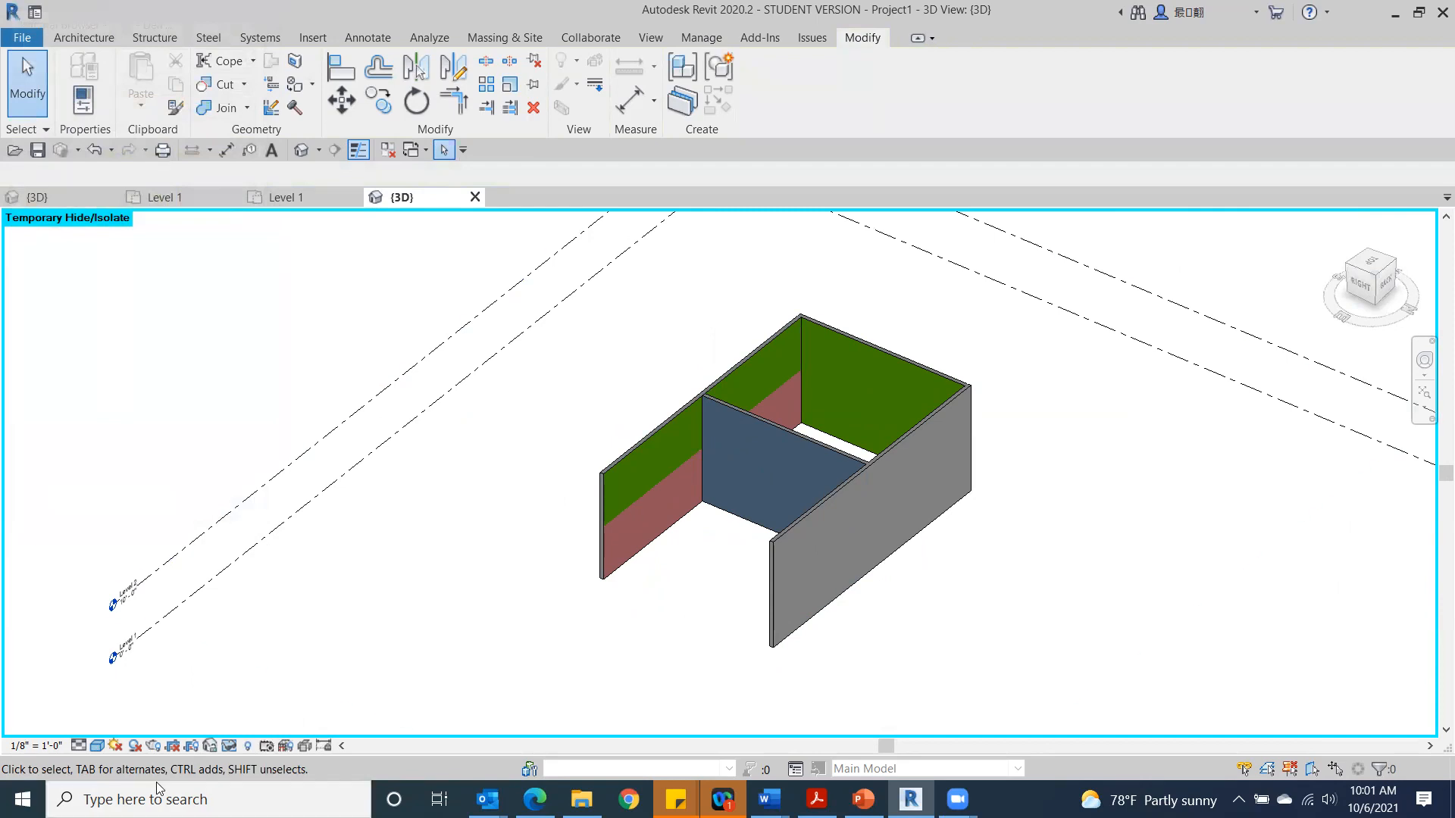
Step: Set the 3D view's visual style to Realistic
click(229, 745)
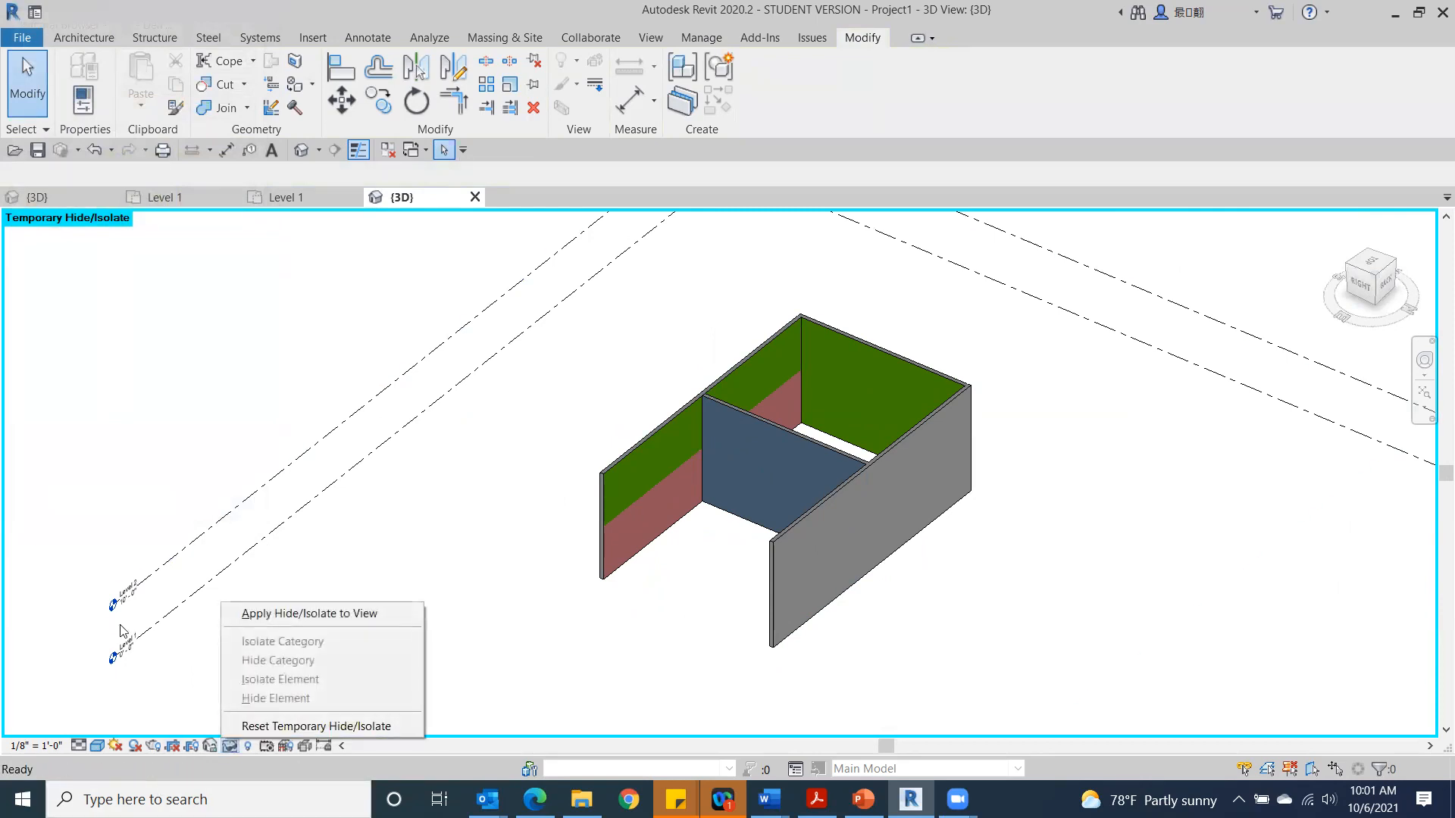
click(58, 699)
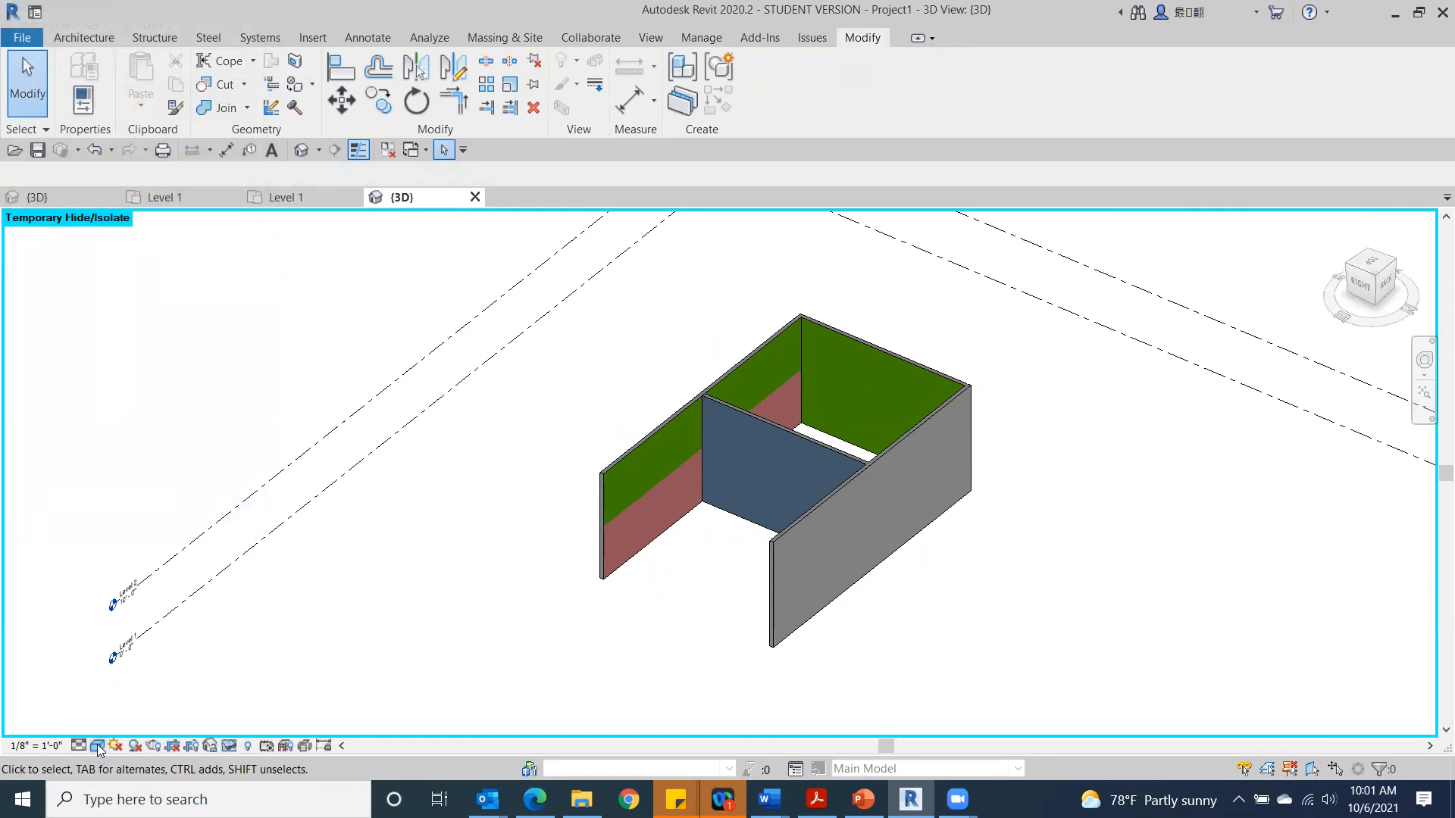
click(97, 746)
click(132, 711)
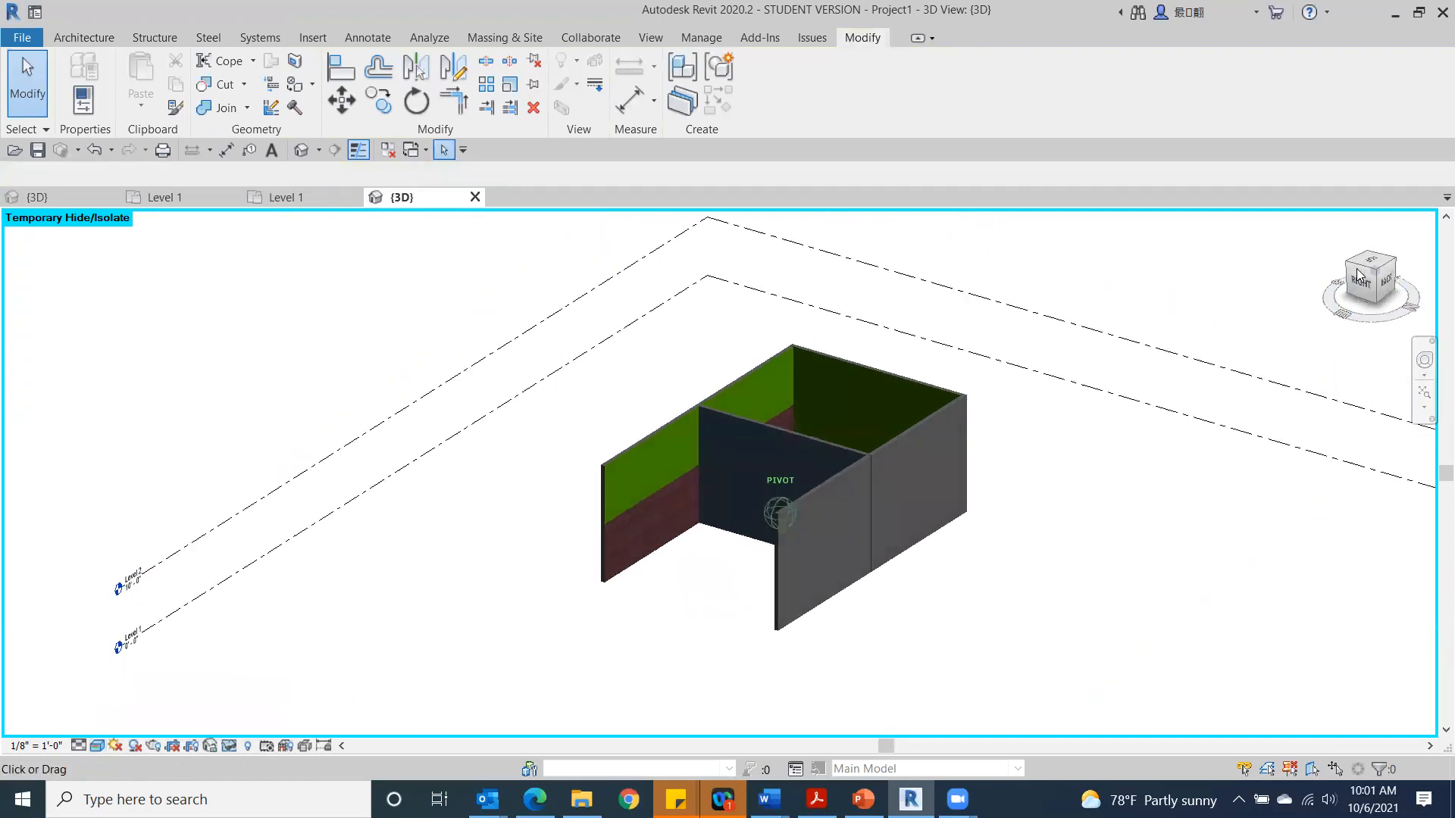
Step: Examine the paint, brick and blue tile finishes on the wall faces up close from several 3D angles
scroll(603, 508, up, 5)
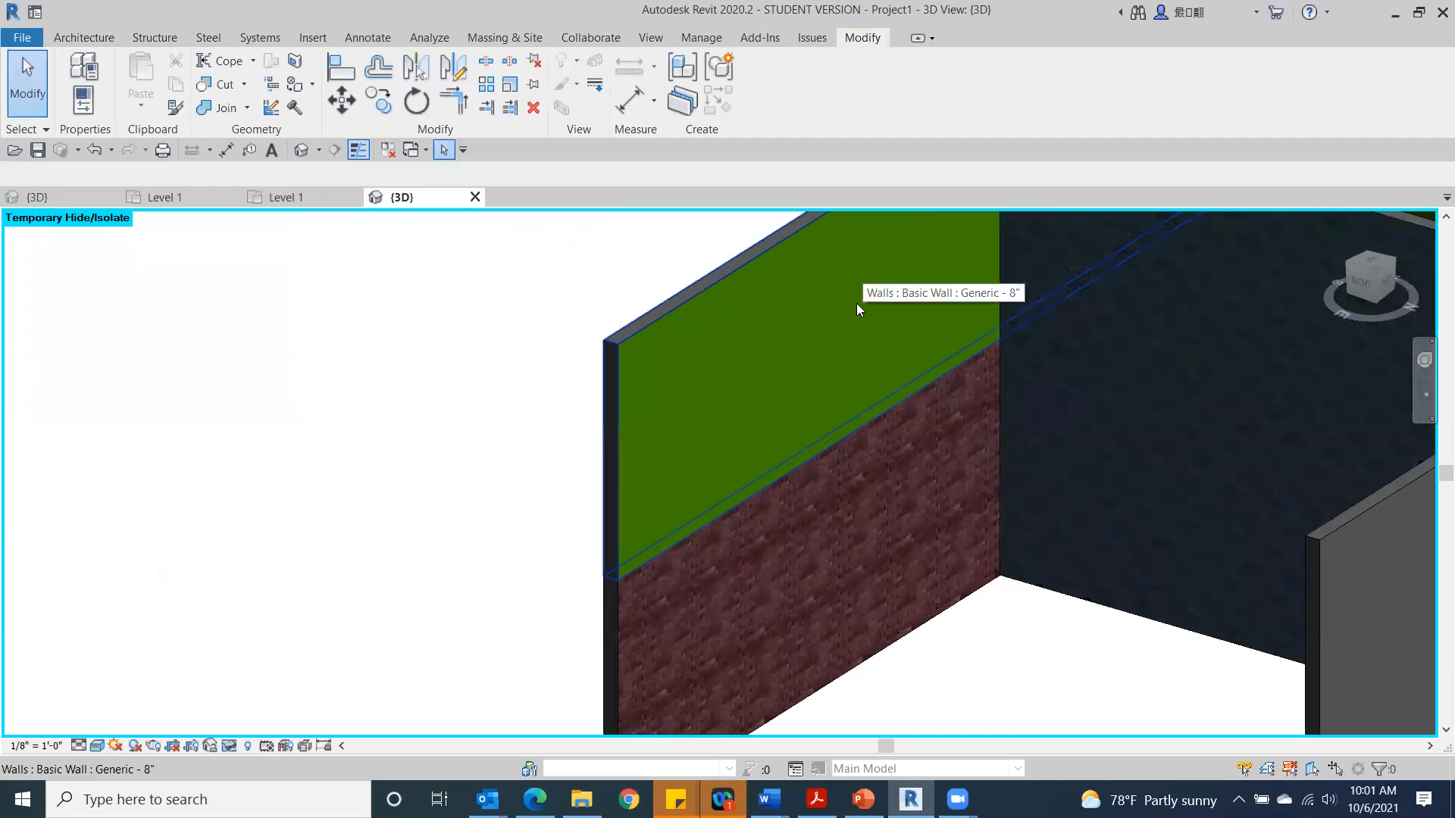
drag(1345, 277, 186, 230)
scroll(1041, 588, down, 3)
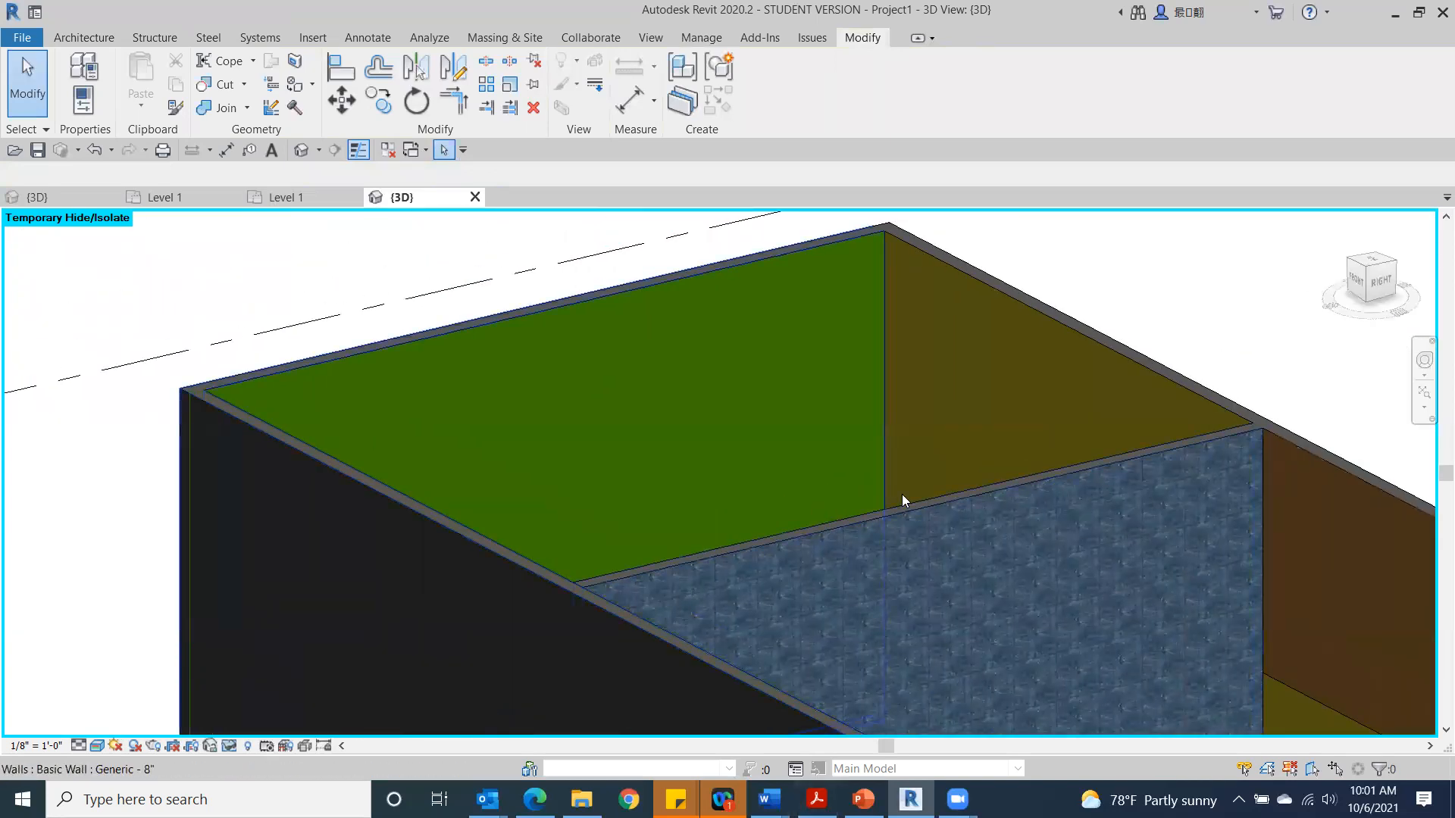
scroll(904, 495, up, 3)
scroll(1049, 350, down, 2)
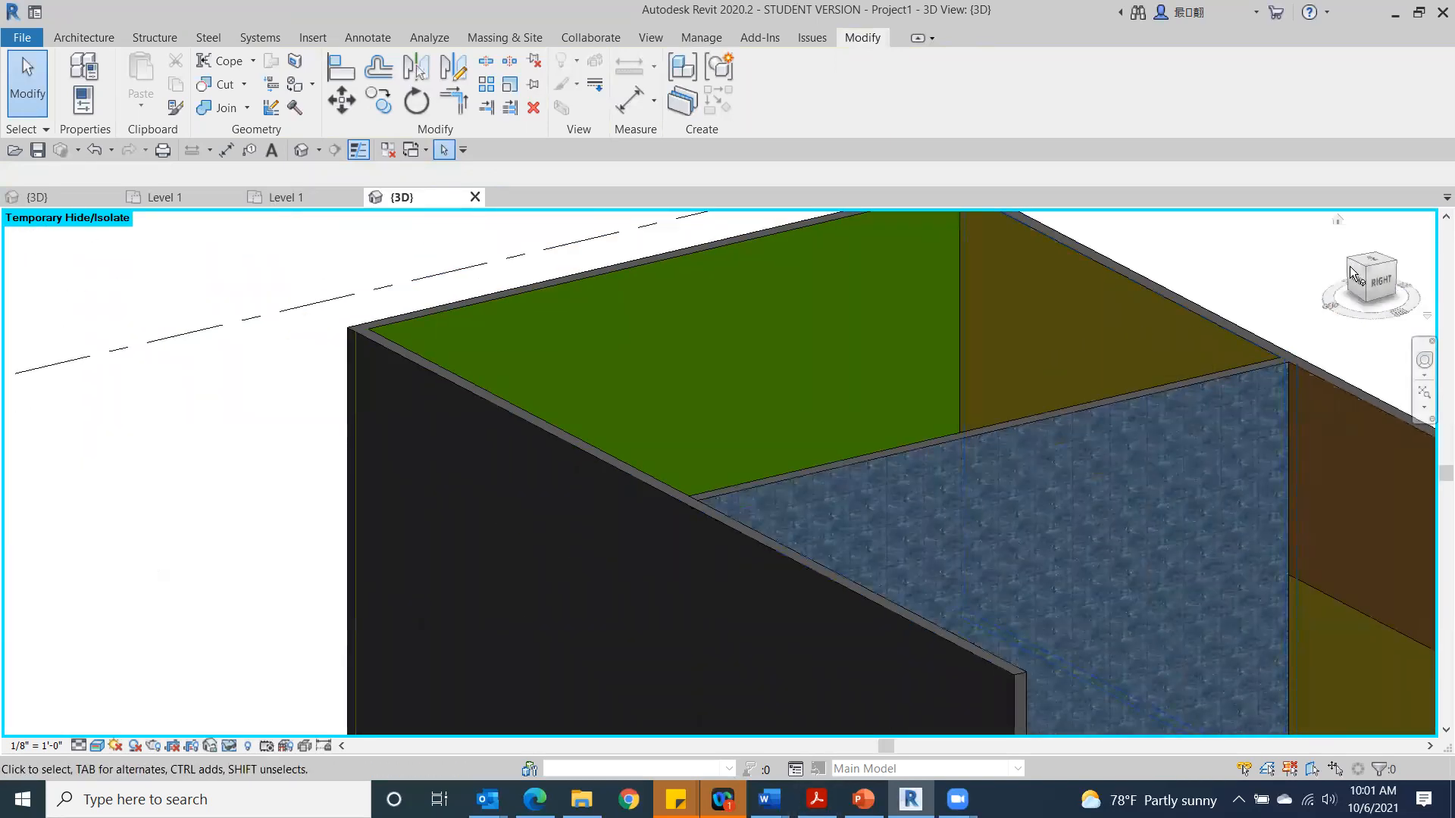
mouse_move(1384, 283)
mouse_down()
mouse_move(29, 321)
mouse_move(158, 343)
mouse_move(33, 335)
mouse_move(1425, 327)
mouse_move(1111, 322)
mouse_move(779, 266)
mouse_move(1016, 363)
mouse_move(1279, 333)
mouse_move(1376, 284)
mouse_up()
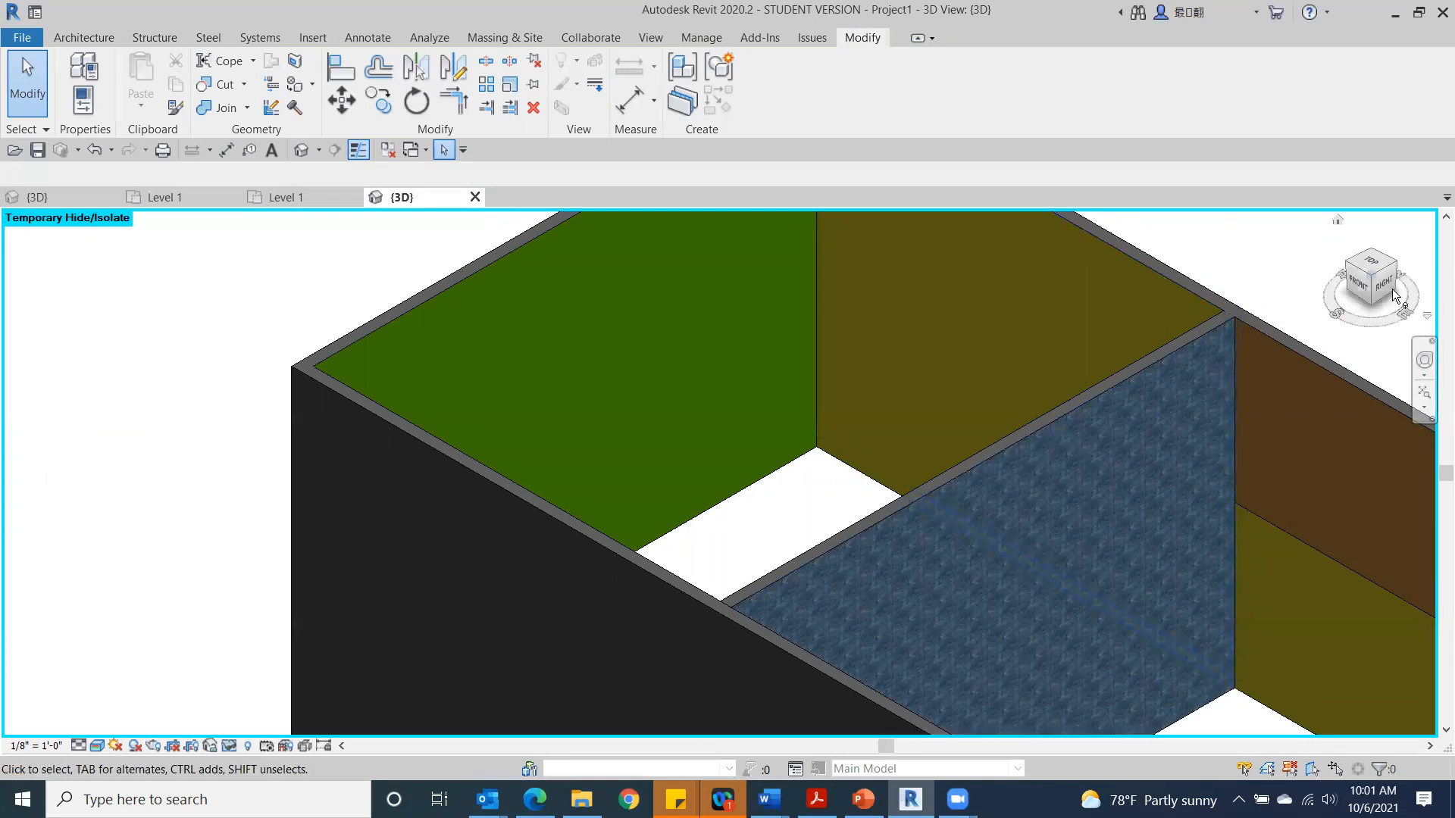
drag(1358, 288, 1033, 275)
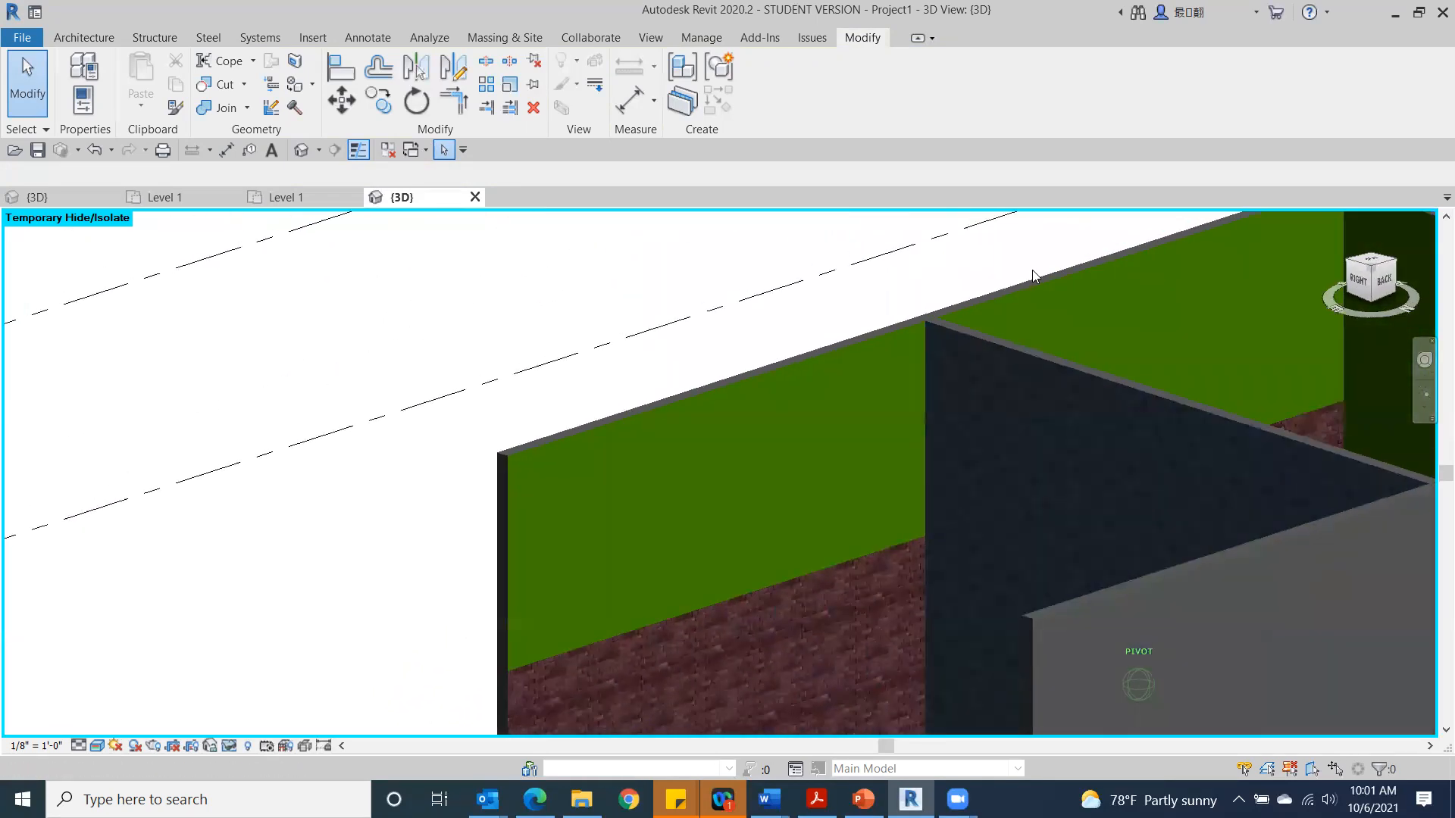
click(1374, 294)
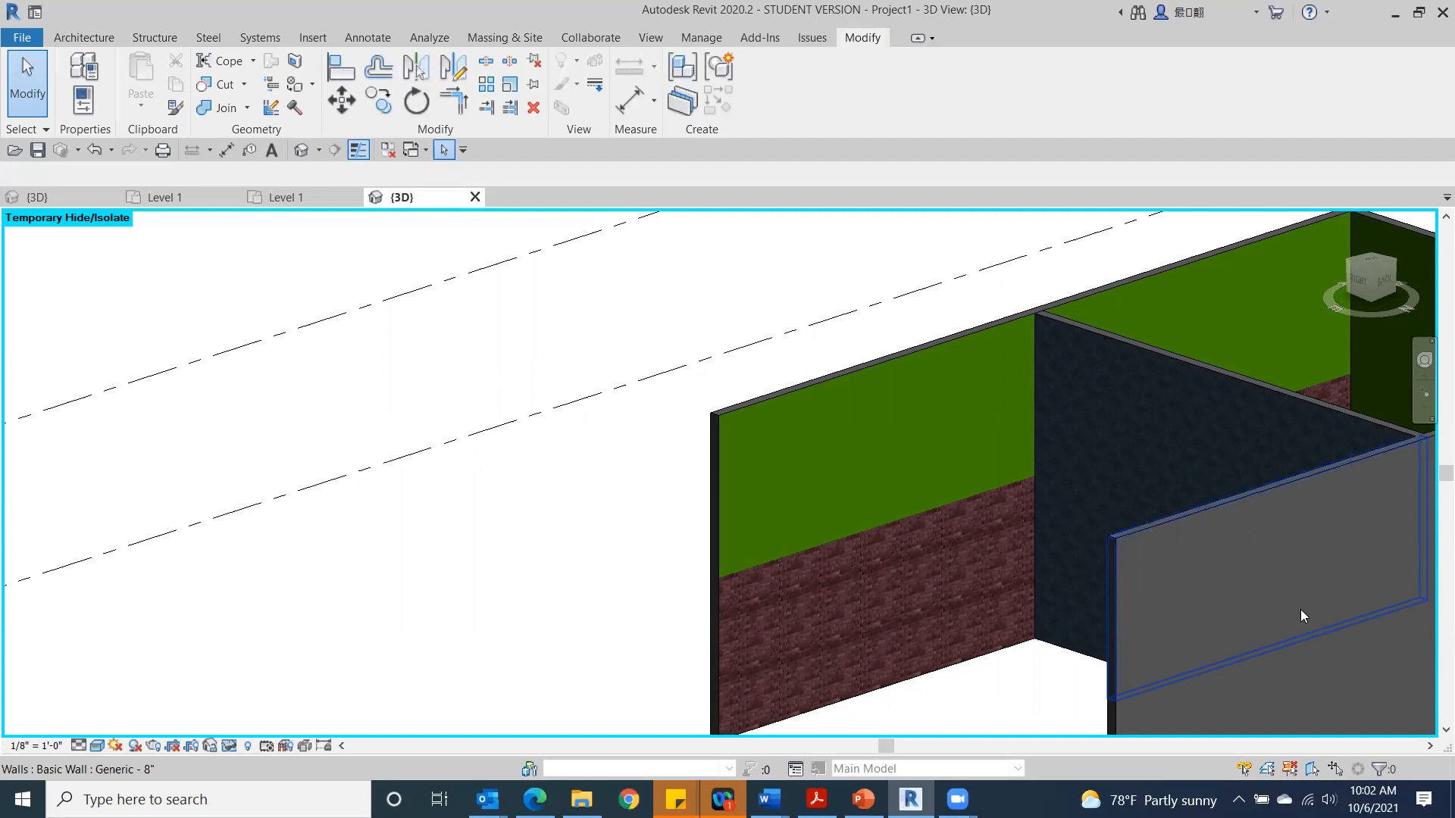
click(1348, 279)
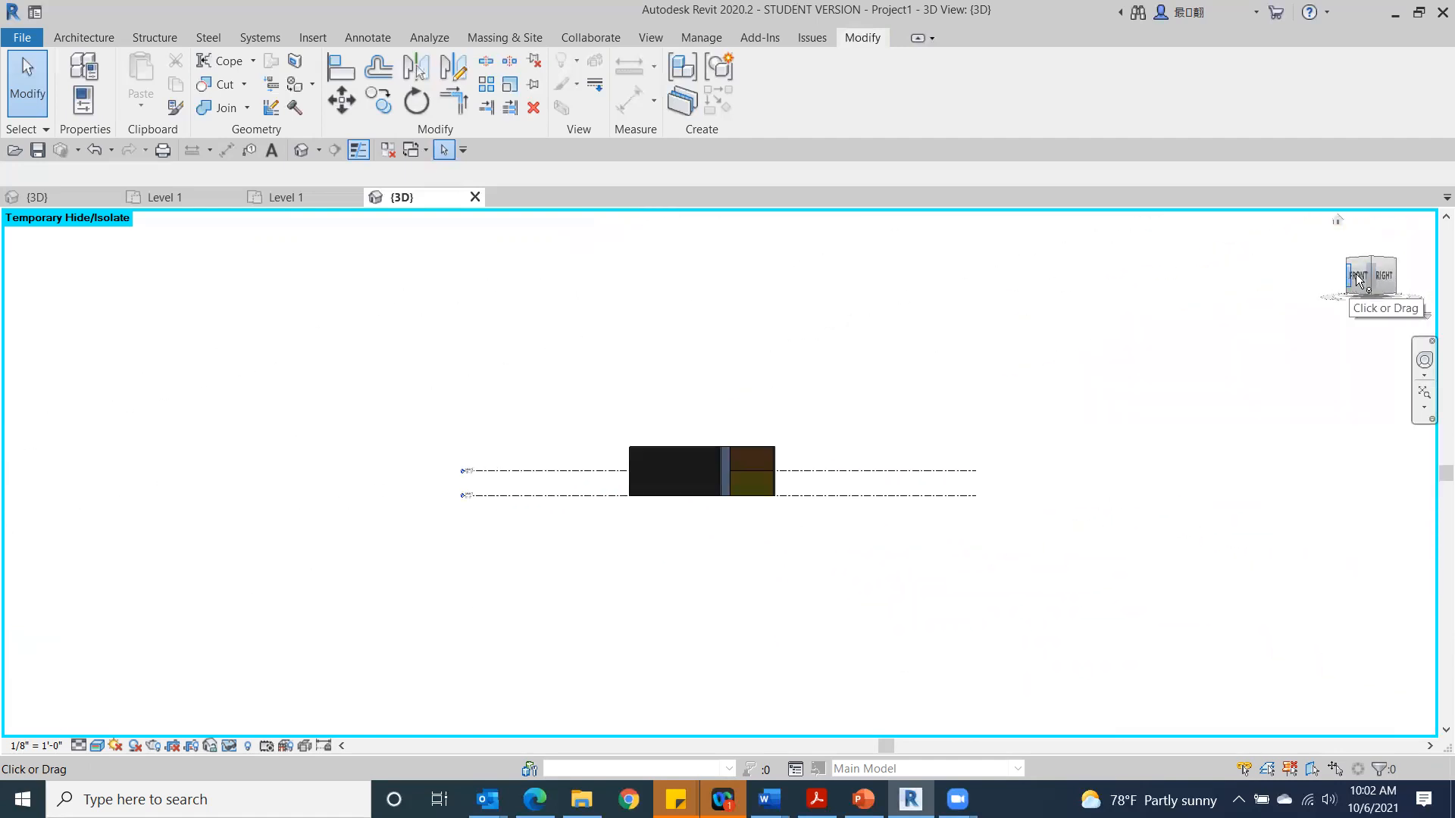
drag(1356, 281, 1321, 320)
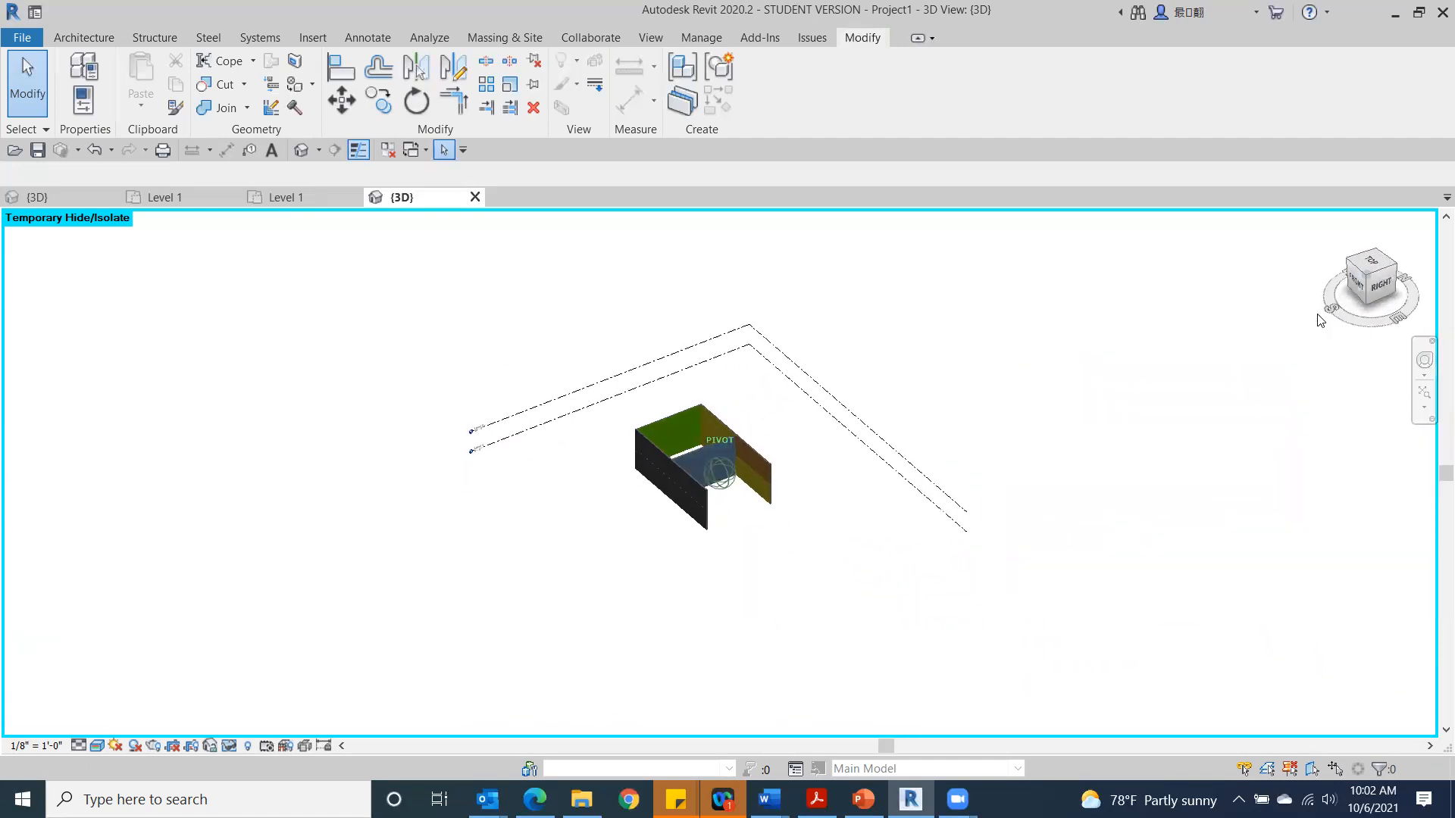
scroll(702, 520, up, 3)
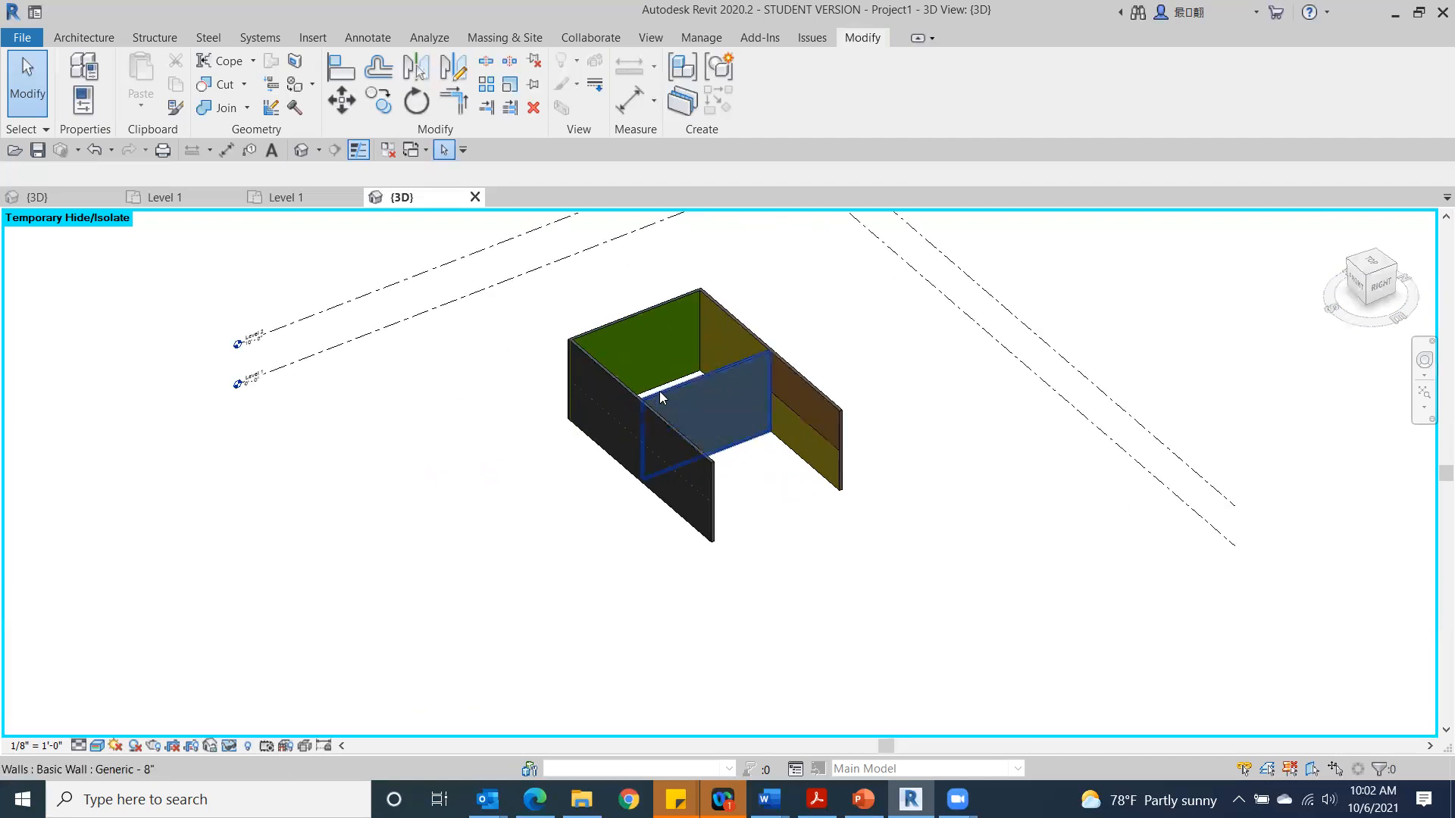
scroll(659, 391, up, 2)
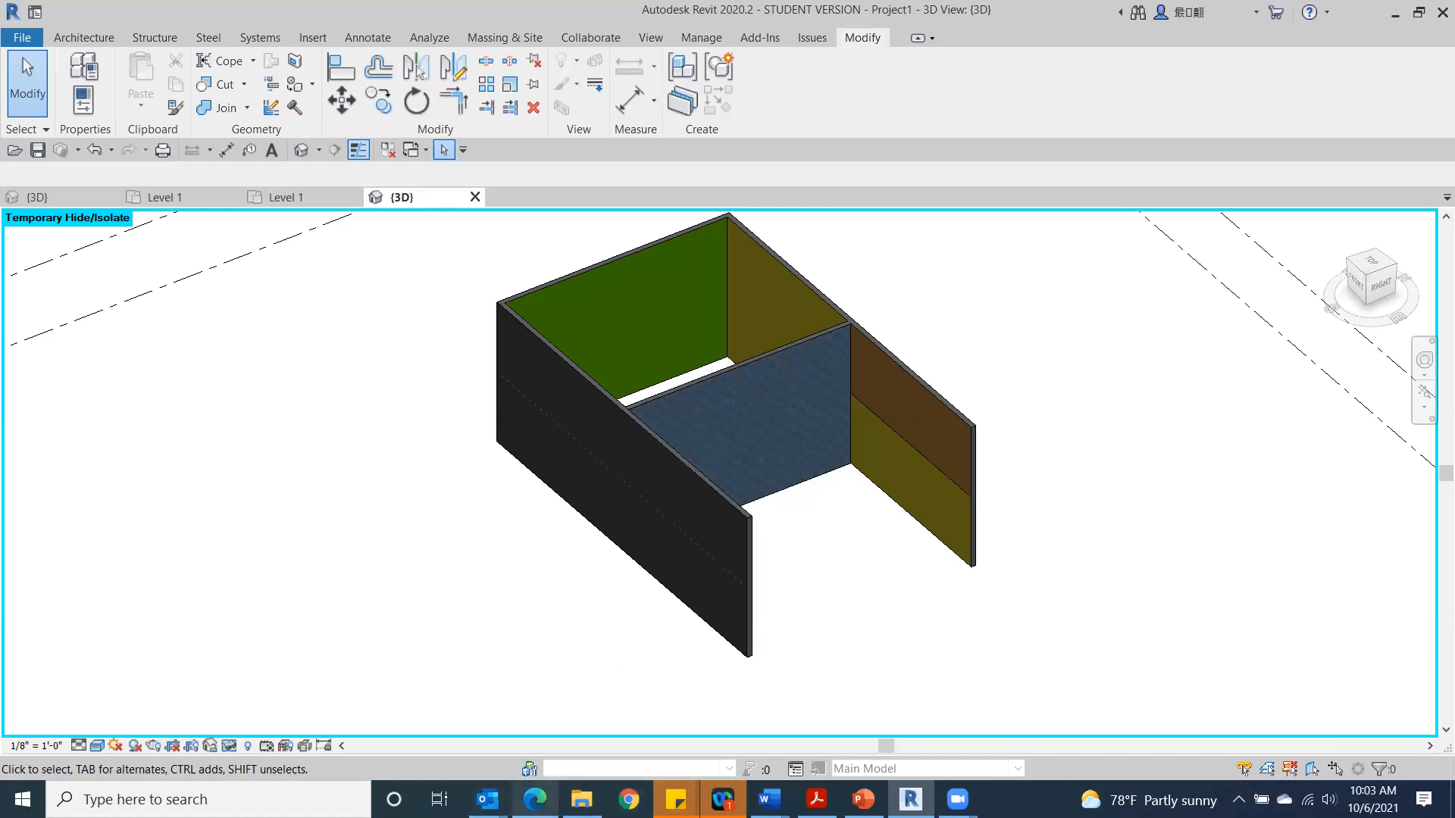
Step: Switch to Microsoft Edge and review the whole floor plan in Final_Project_-_Commercial 21.pdf
click(535, 800)
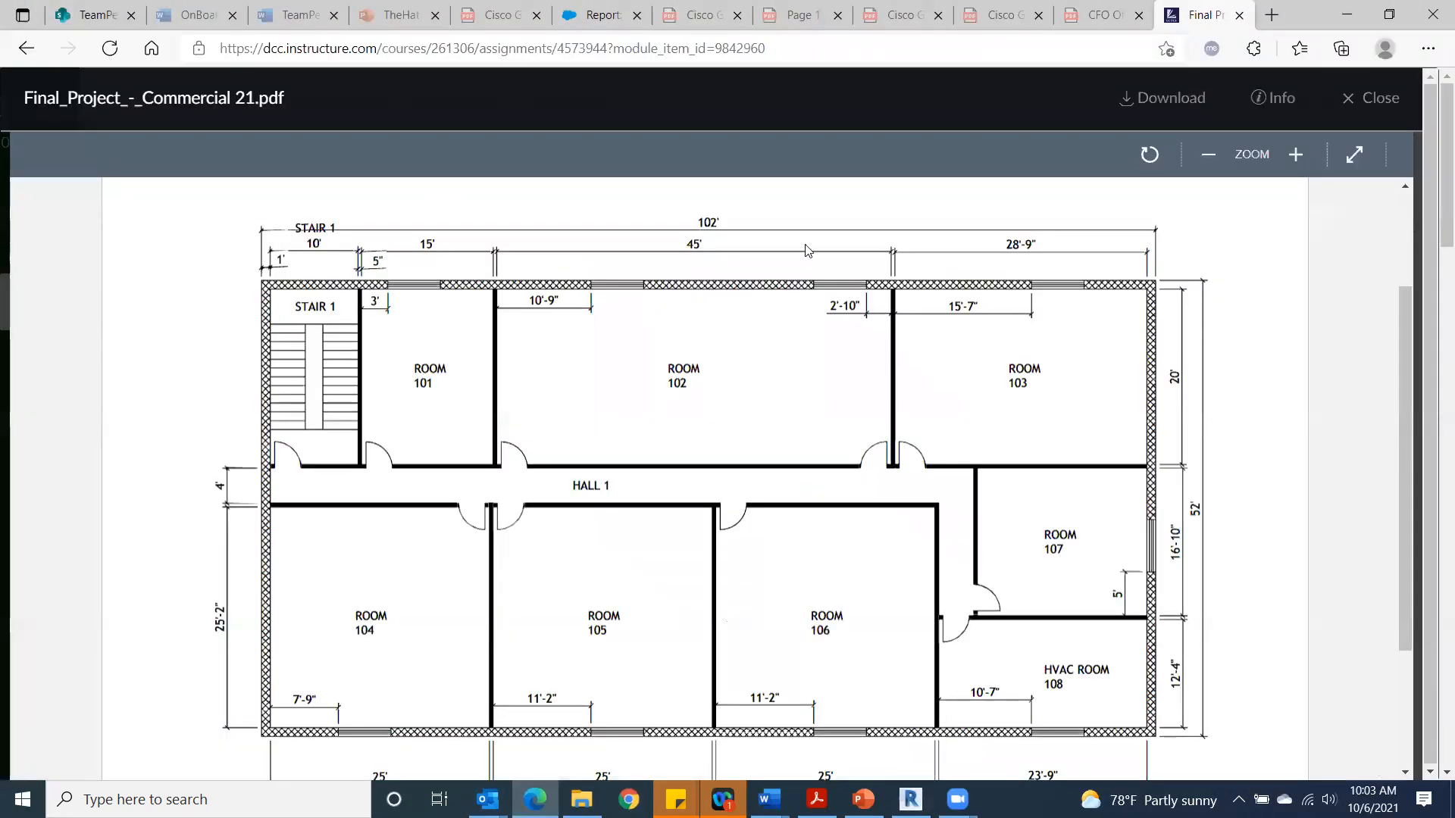
scroll(851, 584, down, 2)
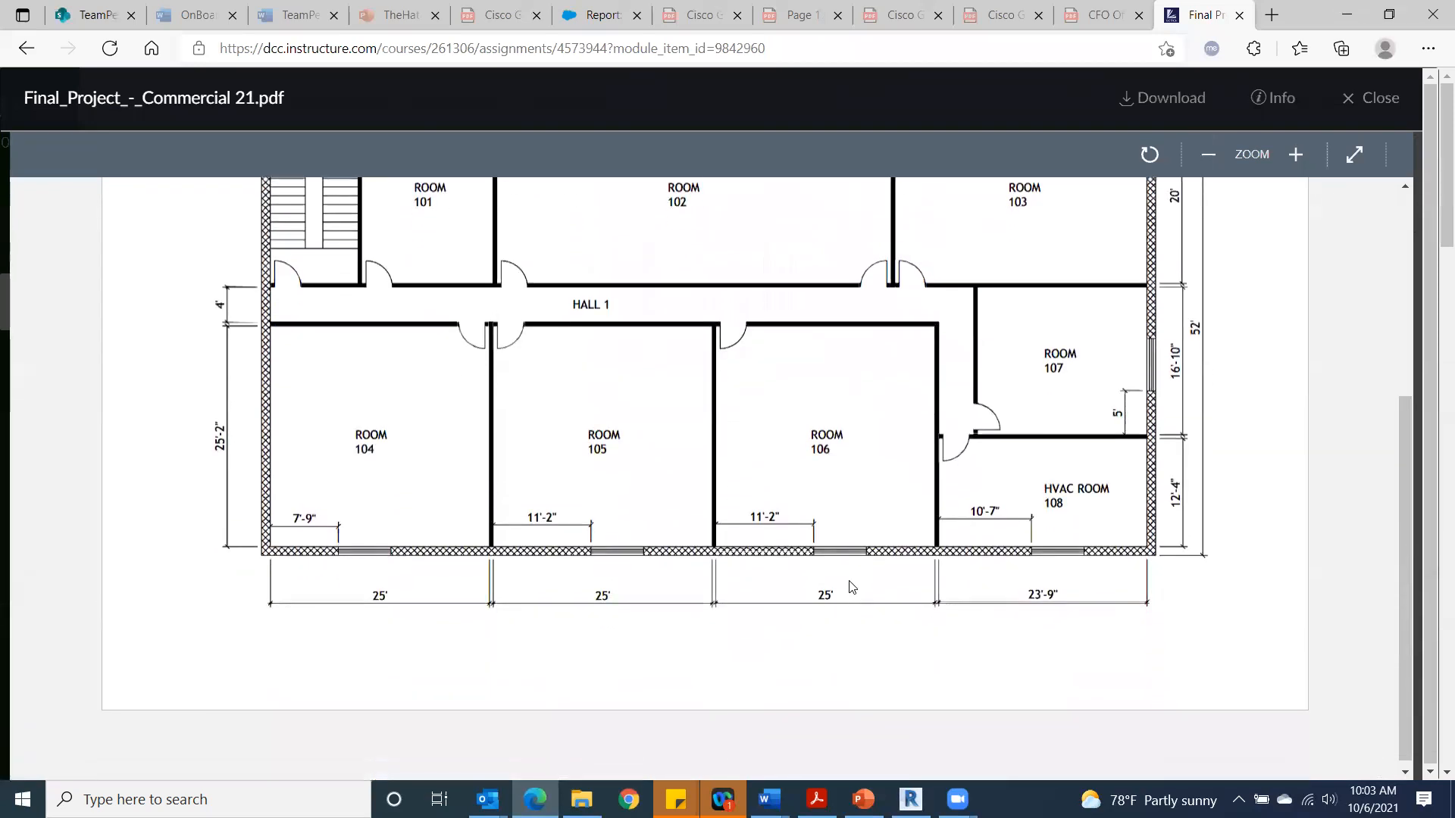
scroll(851, 585, up, 2)
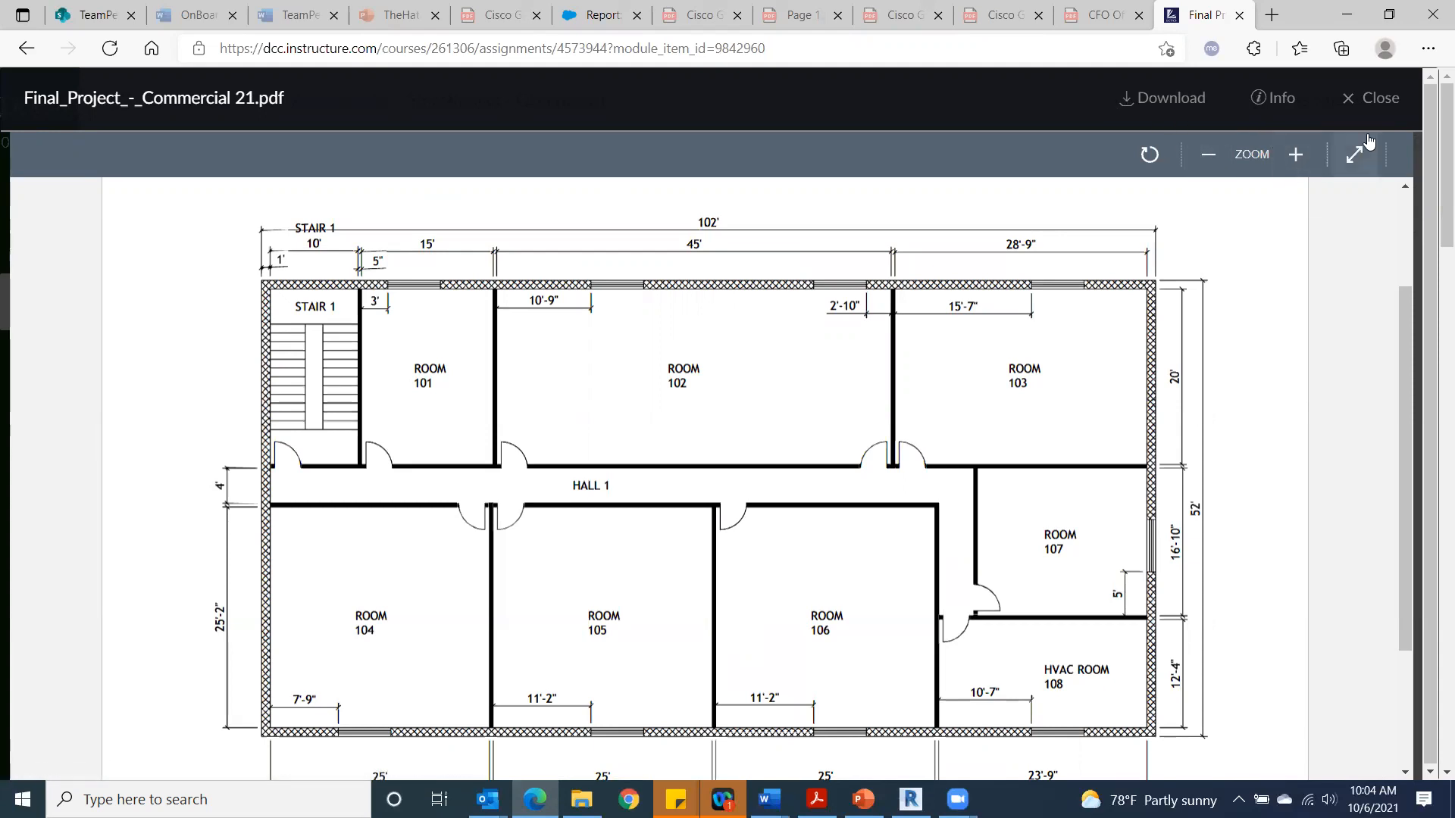
Step: Close the PDF preview, read the Final Project - Commercial assignment requirements, and check the system calendar
click(1370, 98)
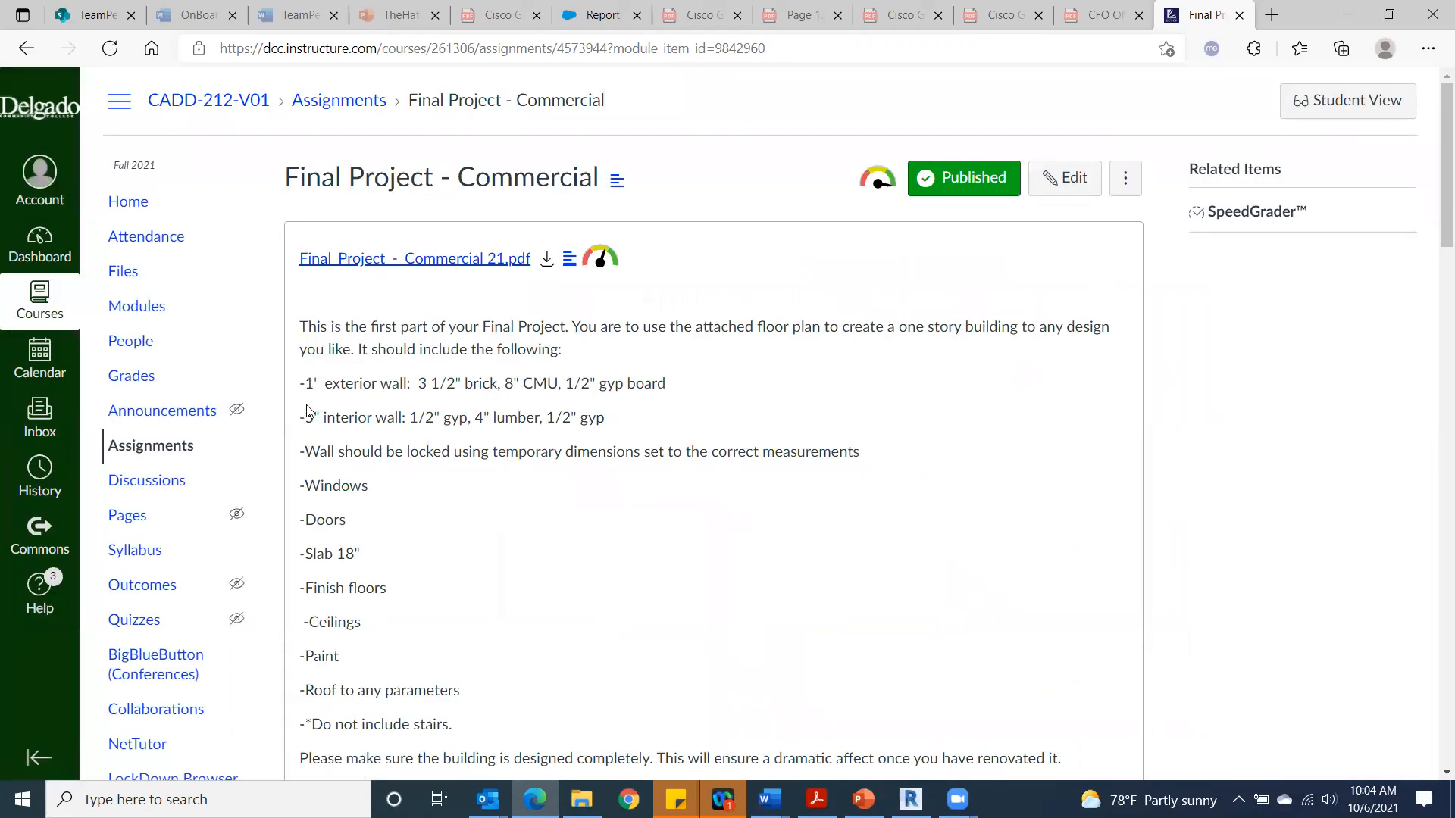
scroll(501, 648, down, 1)
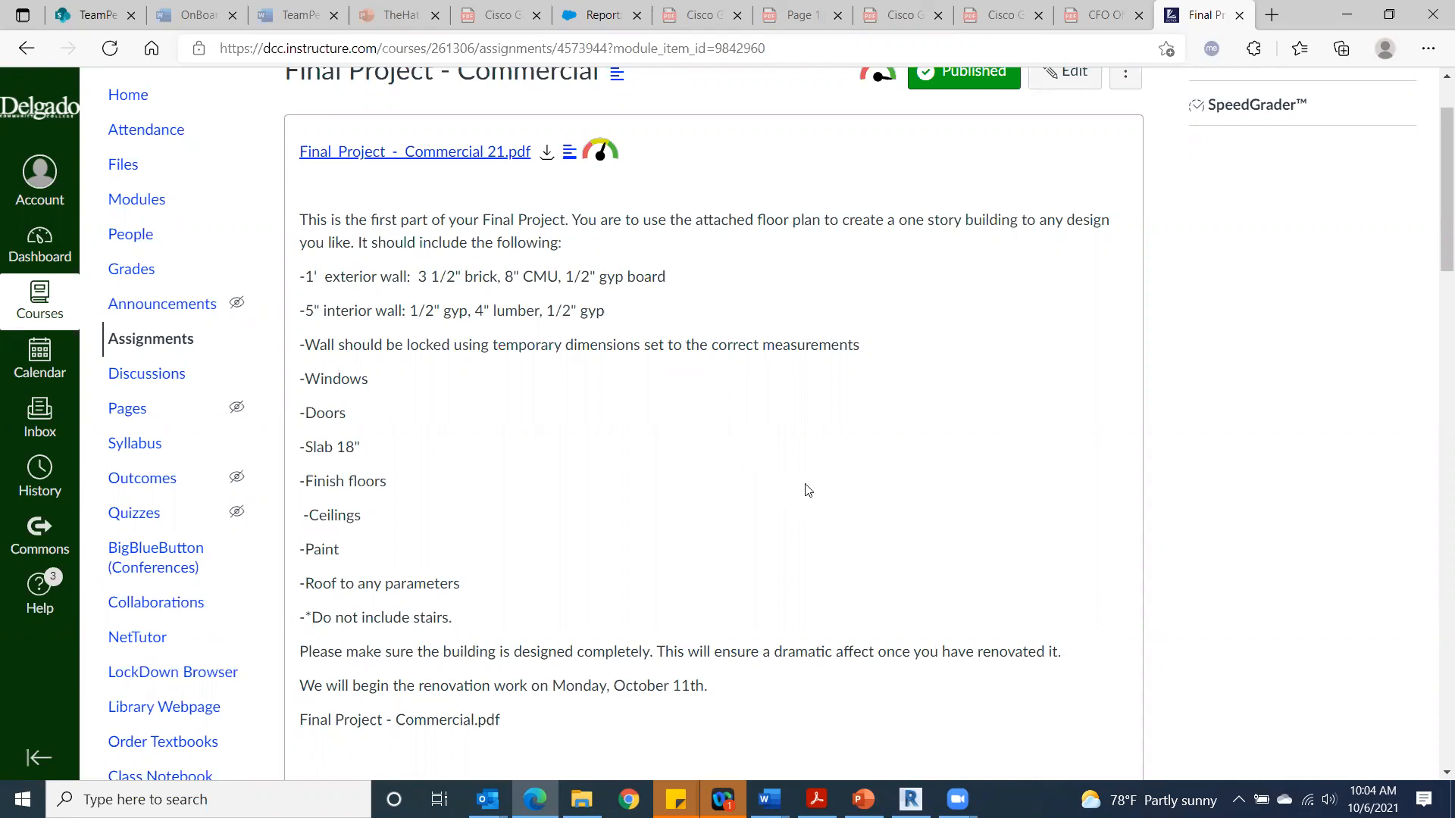
click(1373, 799)
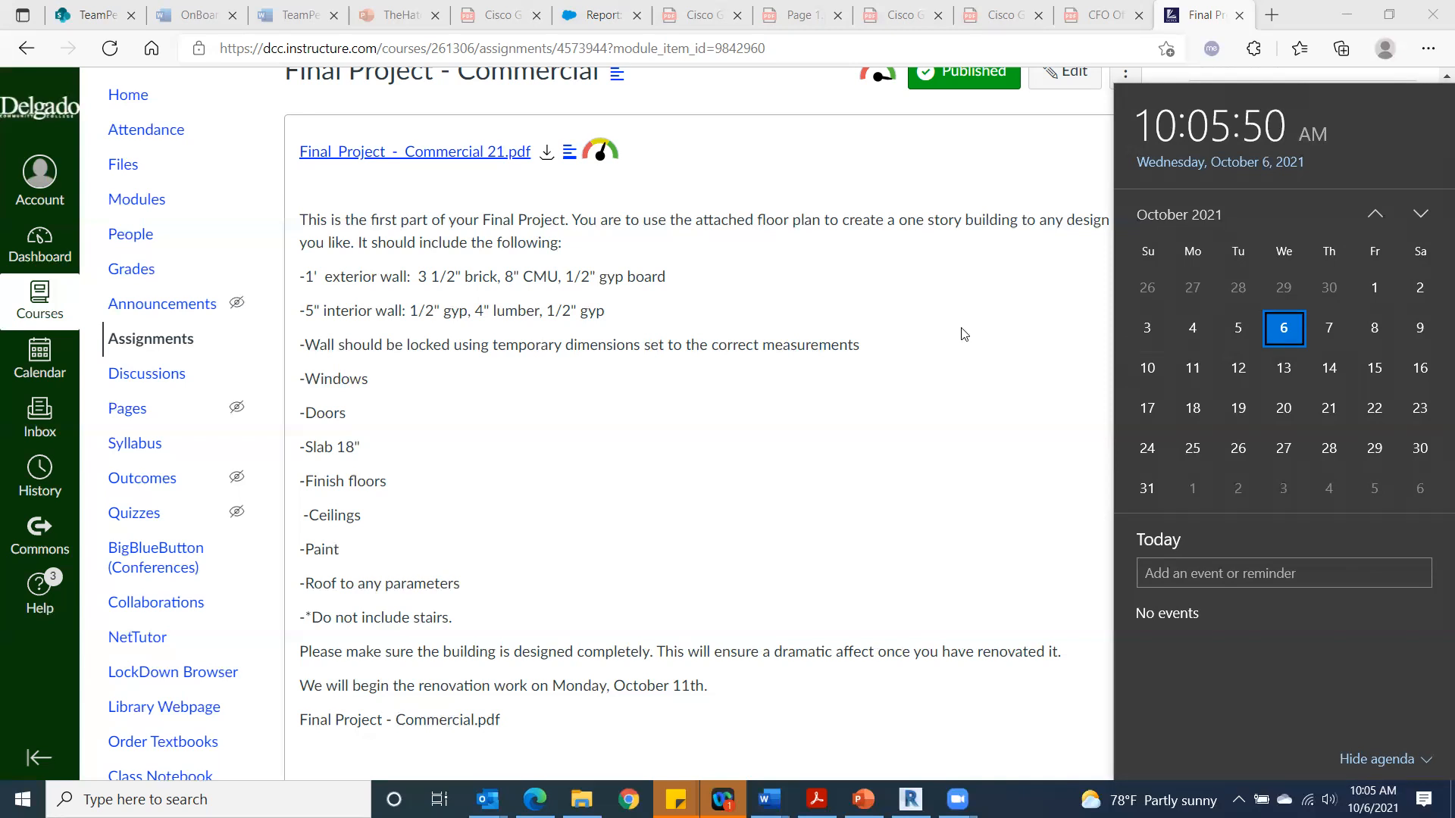
click(978, 380)
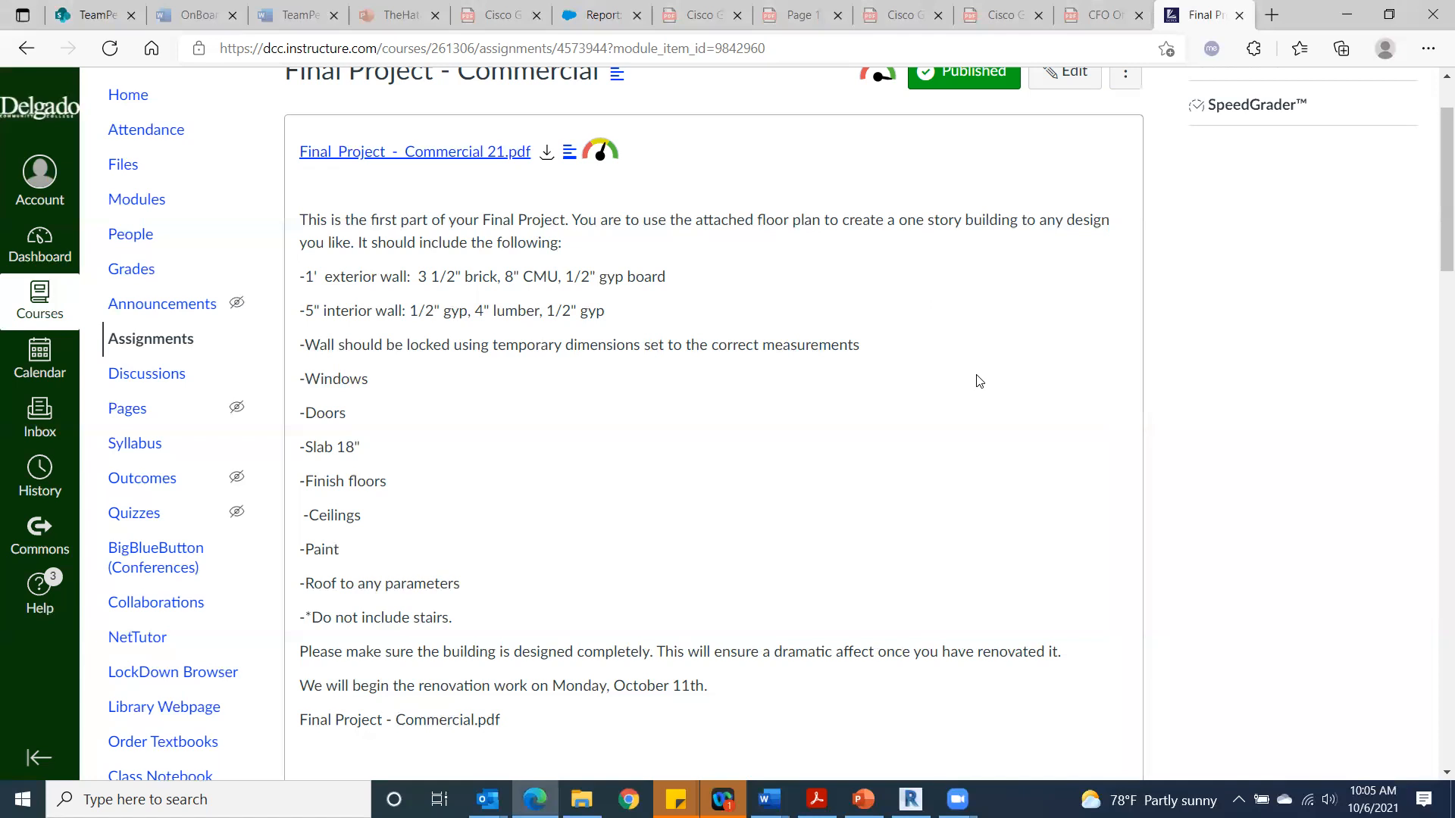